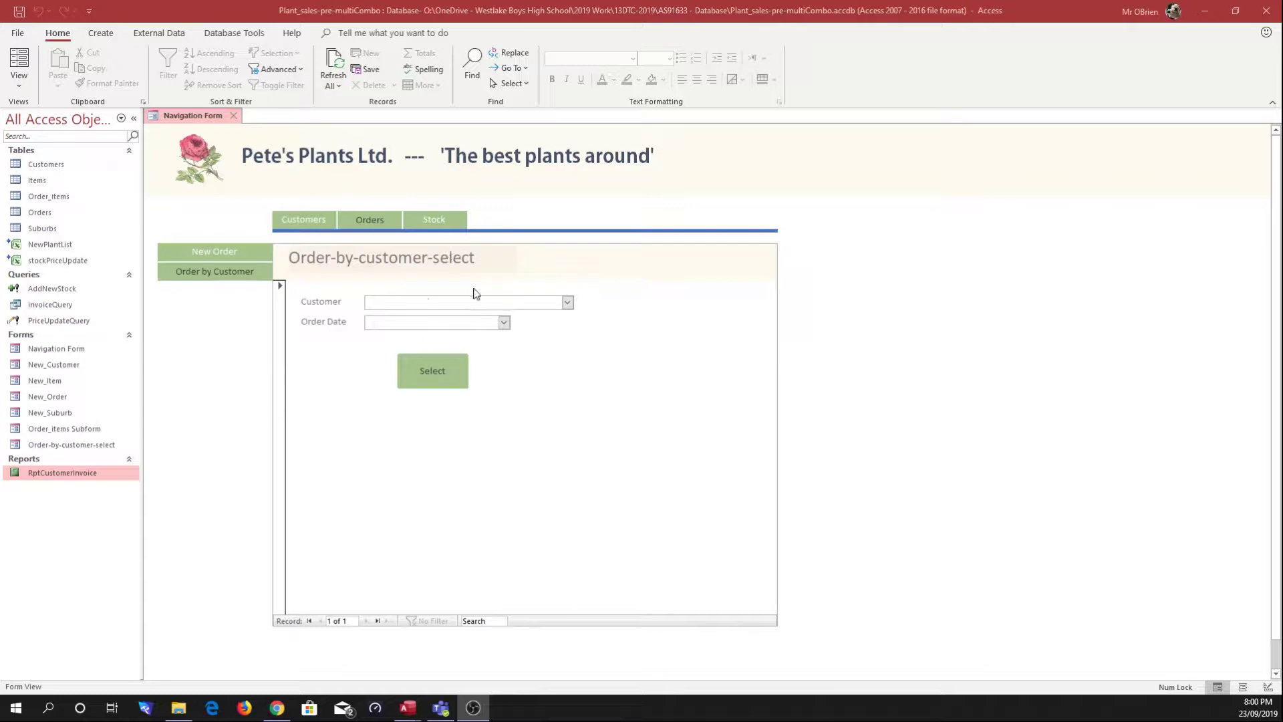
# Test the empty selection, then start a new order and pick its customer
pyautogui.click(439, 371)
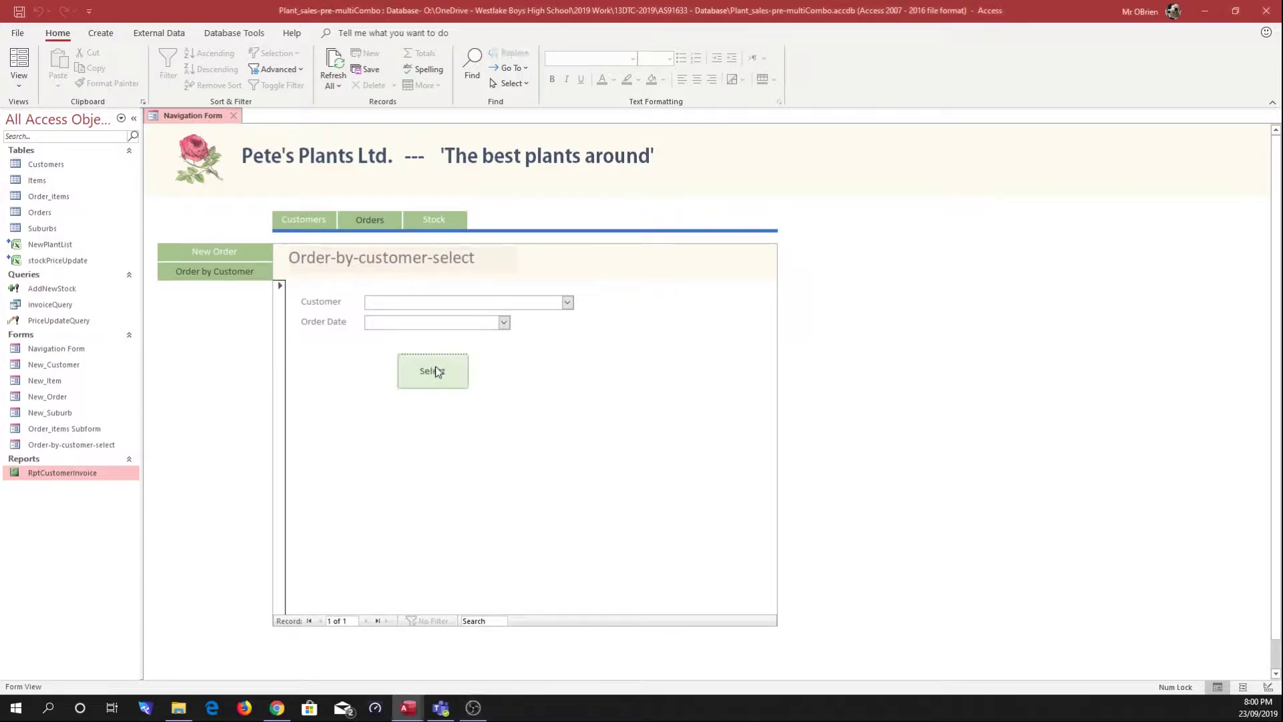
pyautogui.click(438, 371)
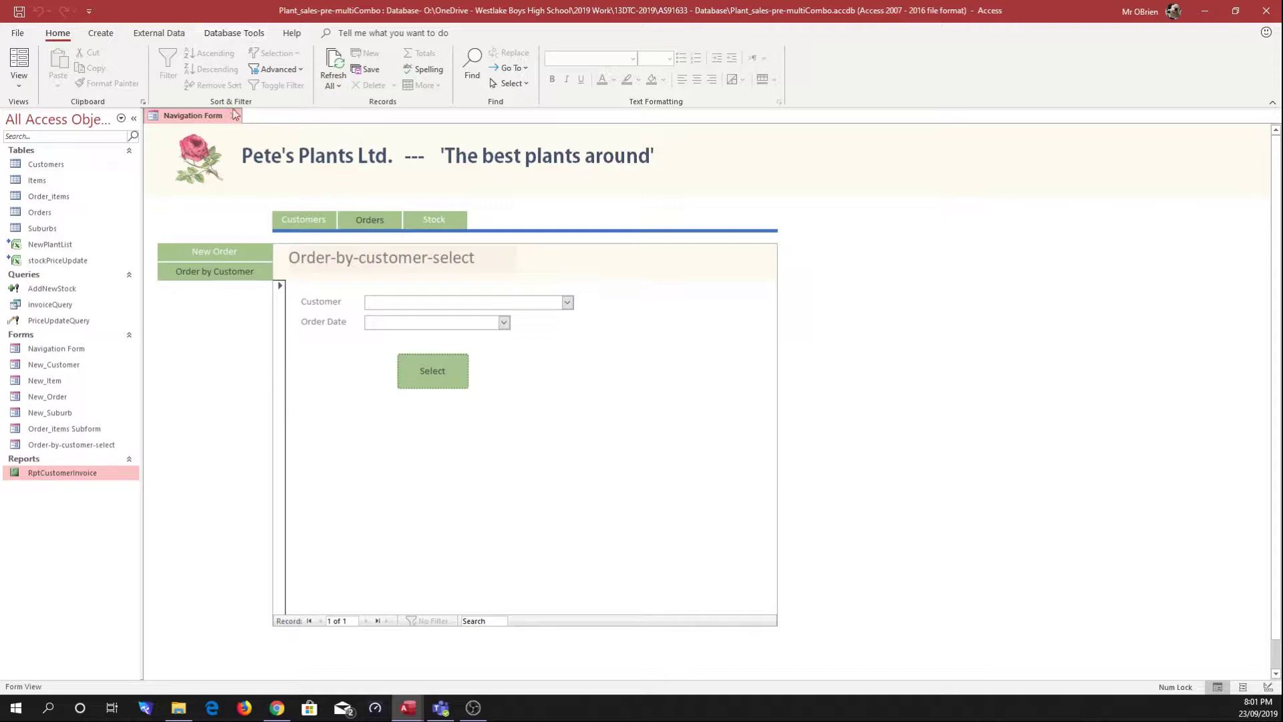
pyautogui.click(227, 251)
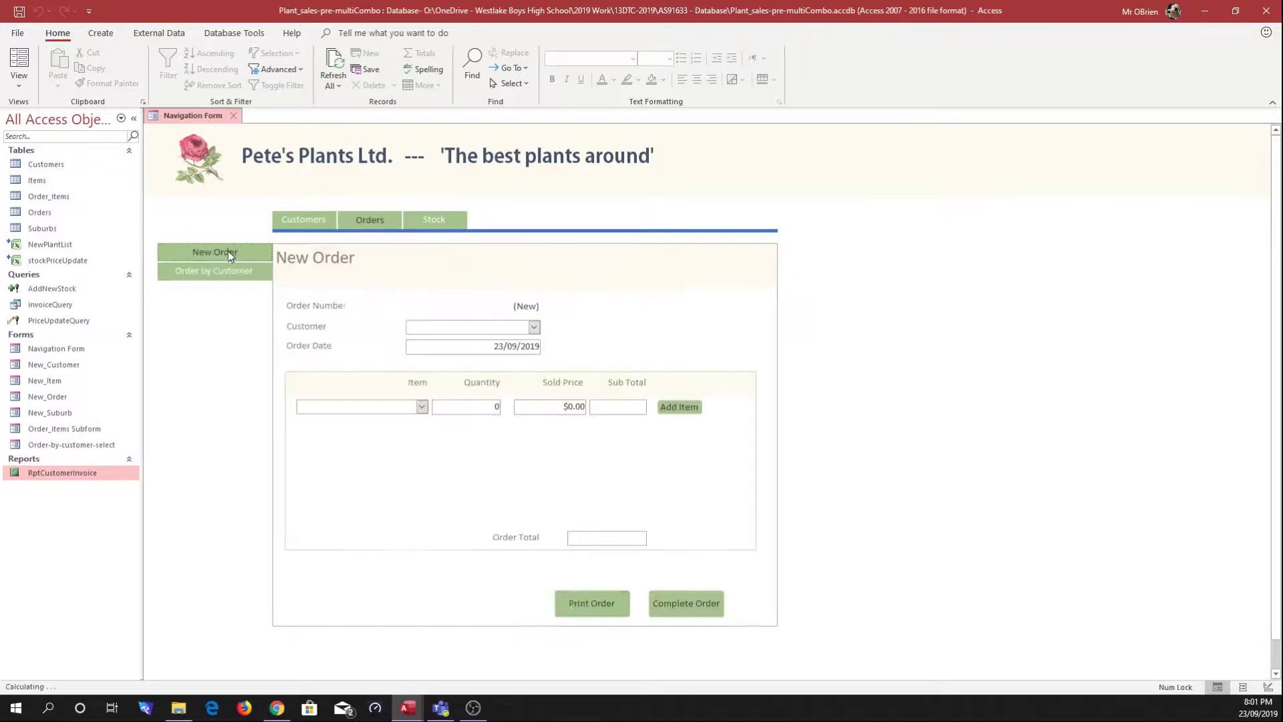
pyautogui.click(534, 326)
pyautogui.click(451, 365)
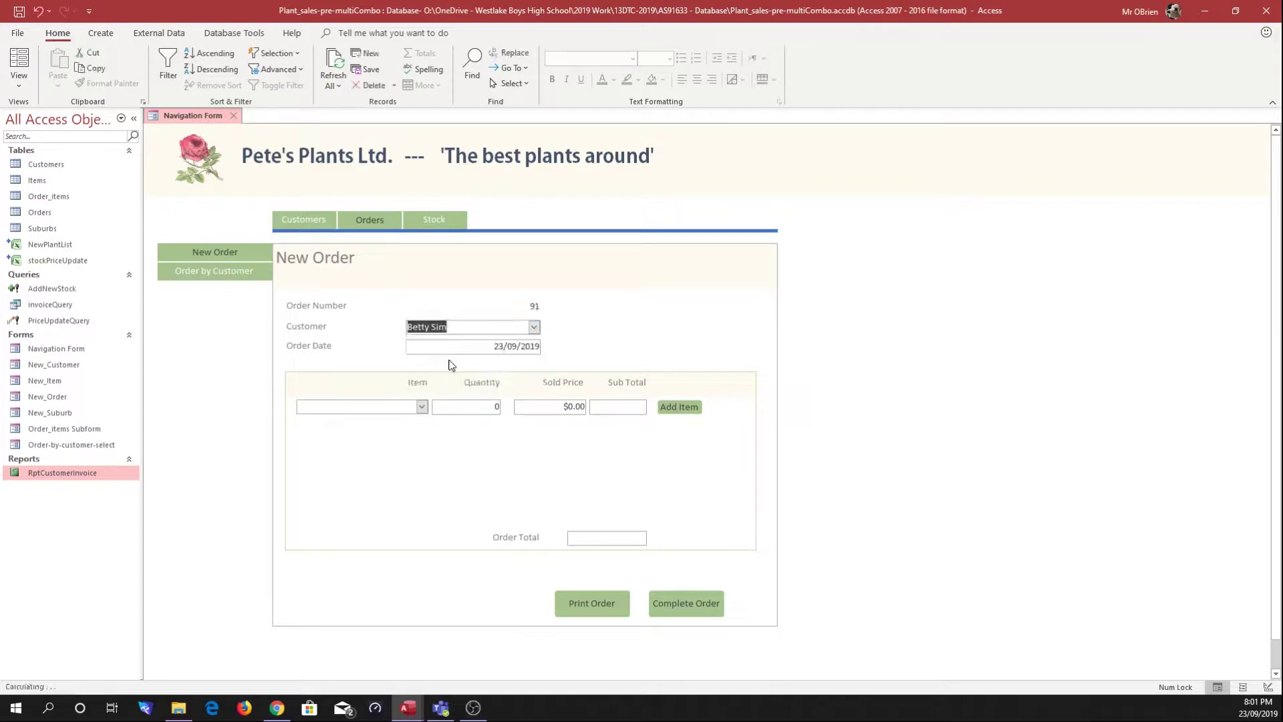
# Add Daisy with quantity 2 as the first order line
pyautogui.click(422, 407)
pyautogui.click(348, 471)
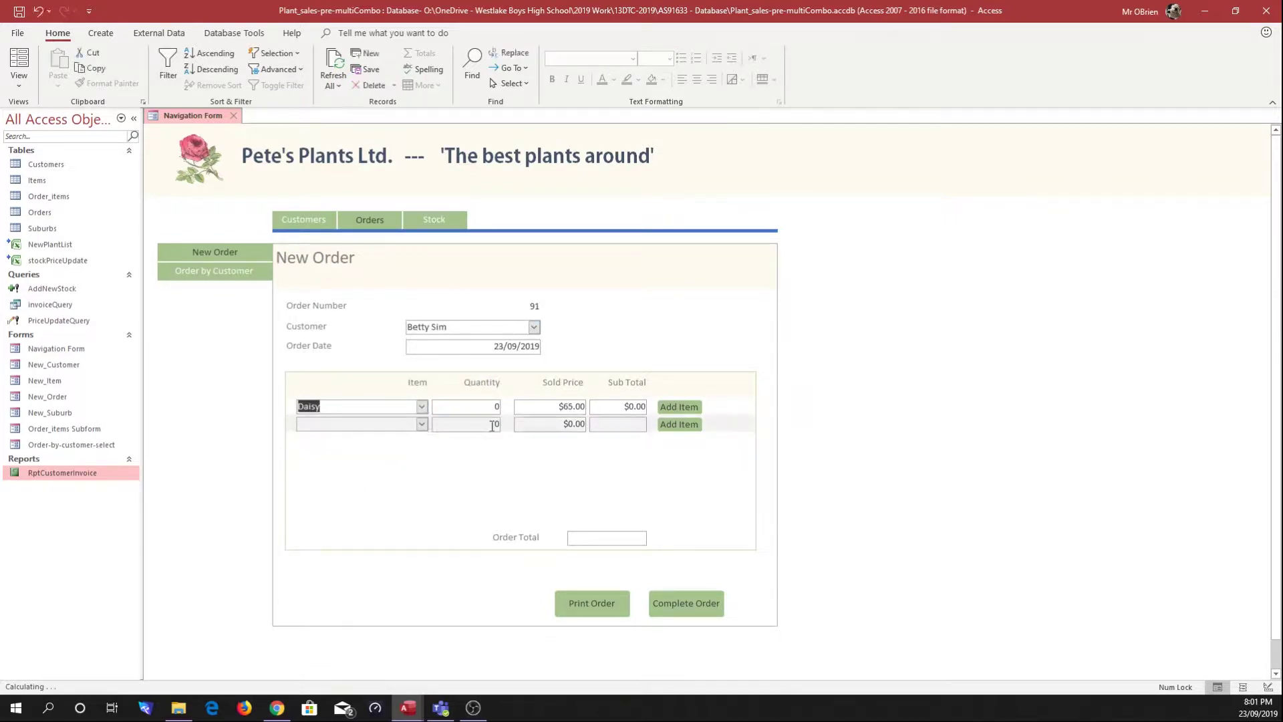
pyautogui.click(678, 409)
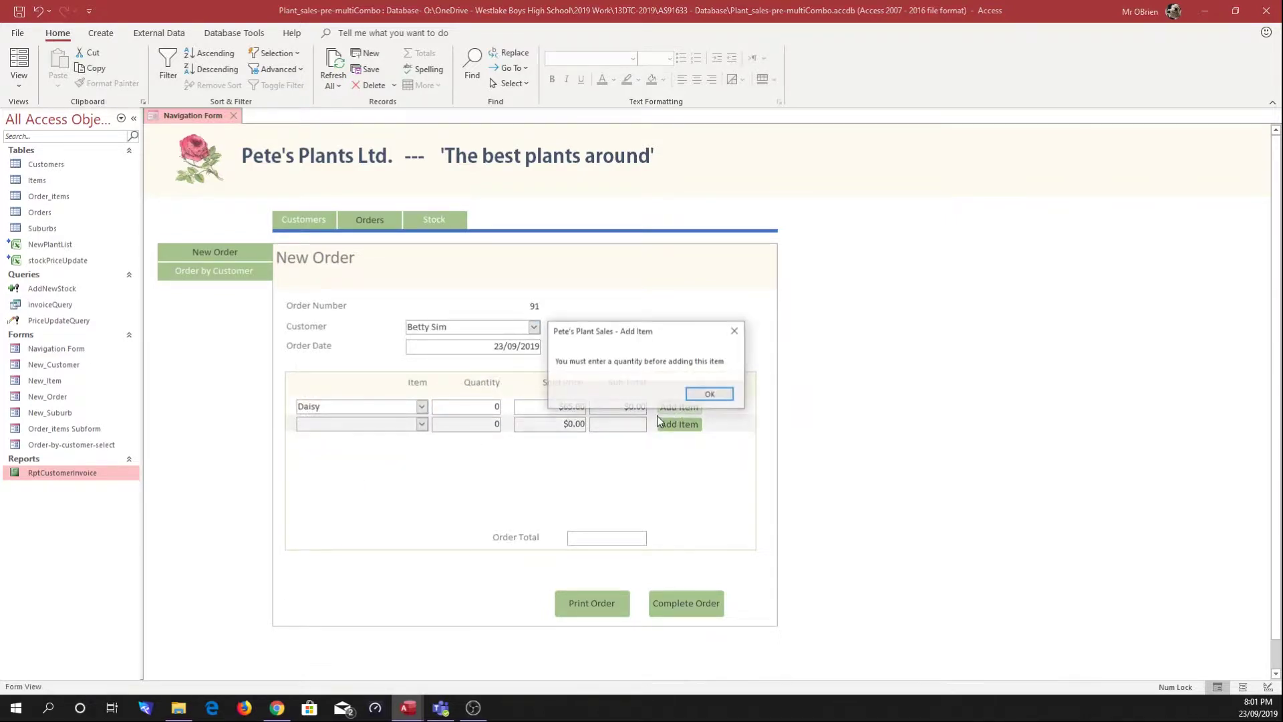
pyautogui.click(709, 393)
pyautogui.doubleClick(483, 407)
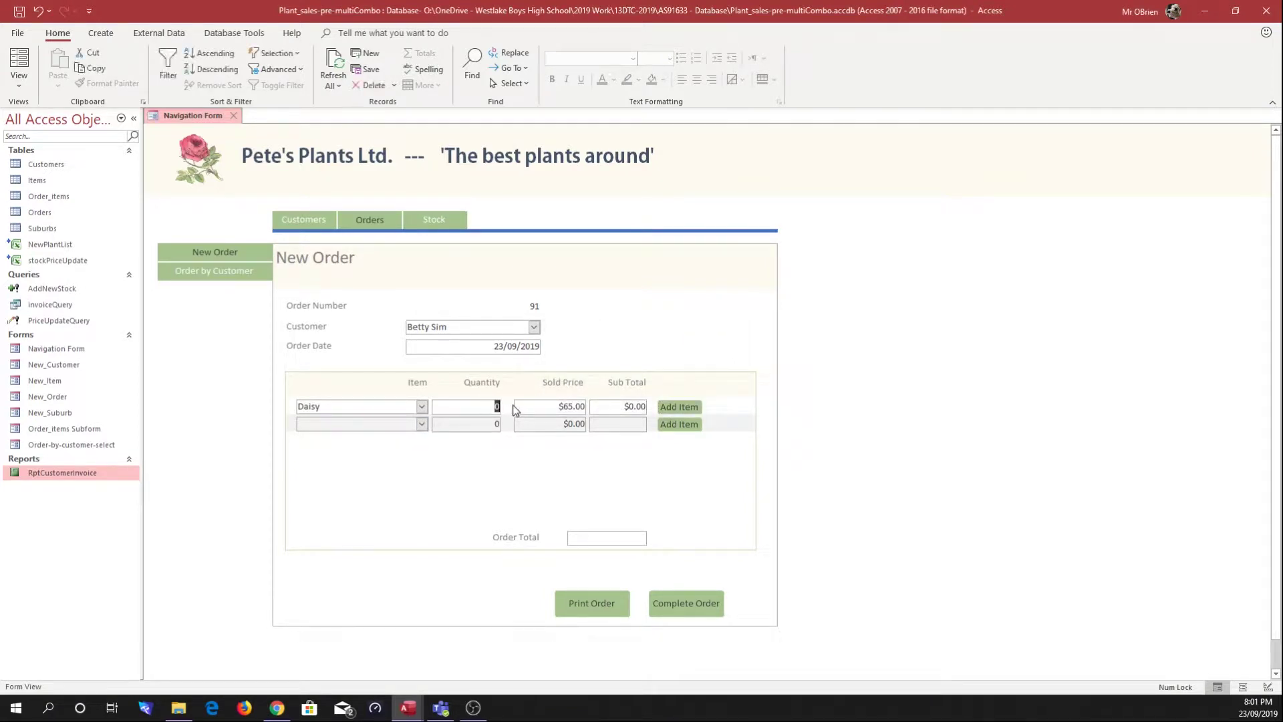
pyautogui.write('2')
pyautogui.click(679, 407)
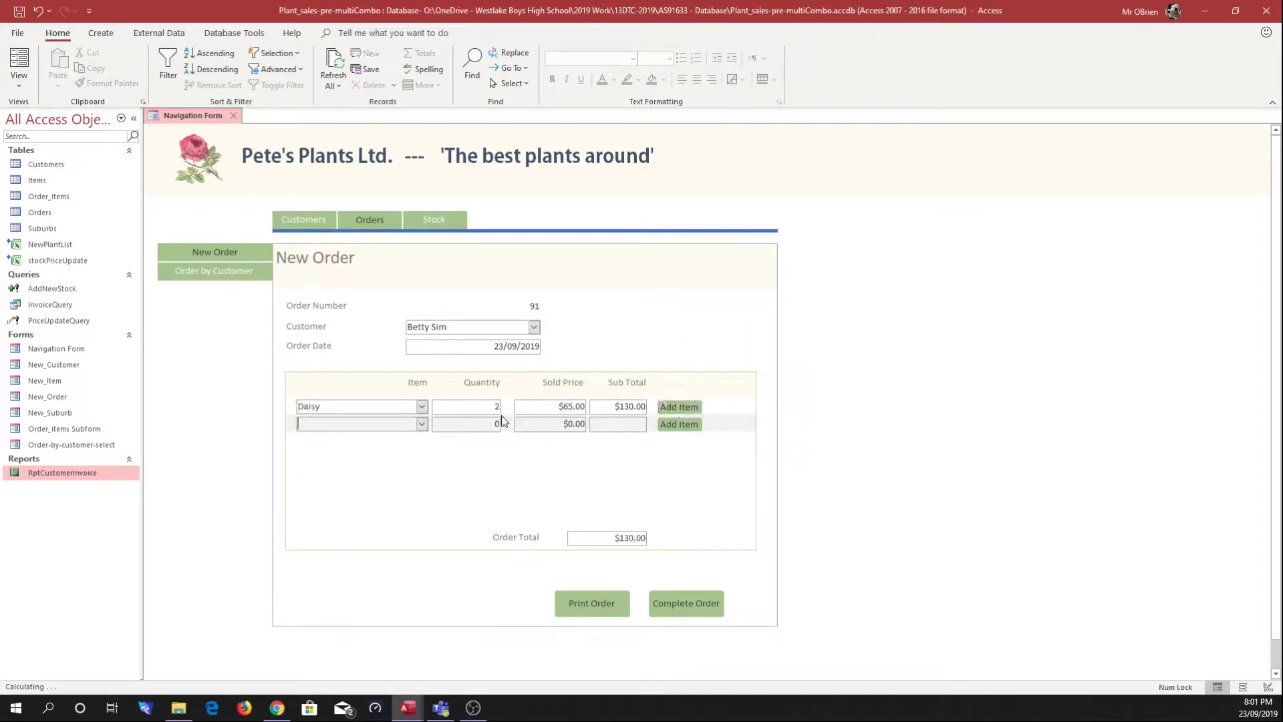
# Add Hibiscus with quantity 1 and print the order's $310.00 Customer Invoice
pyautogui.click(421, 423)
pyautogui.click(374, 470)
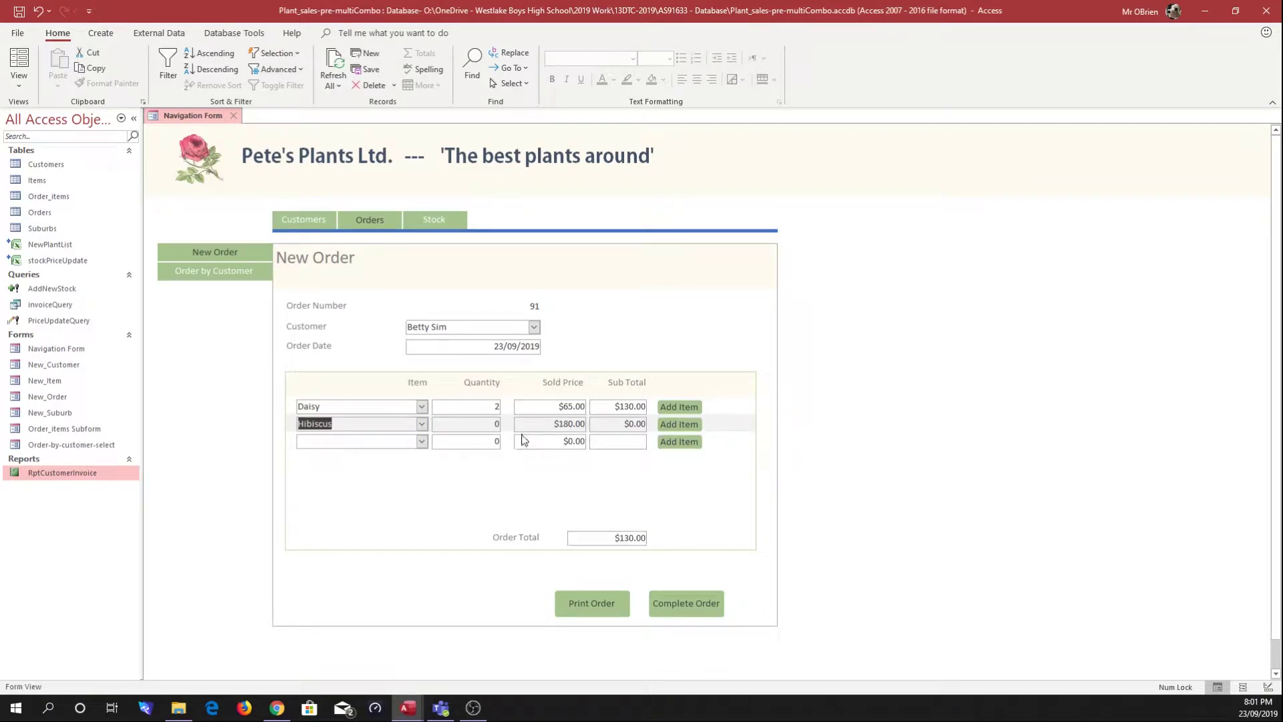
pyautogui.doubleClick(497, 424)
pyautogui.write('1')
pyautogui.click(676, 425)
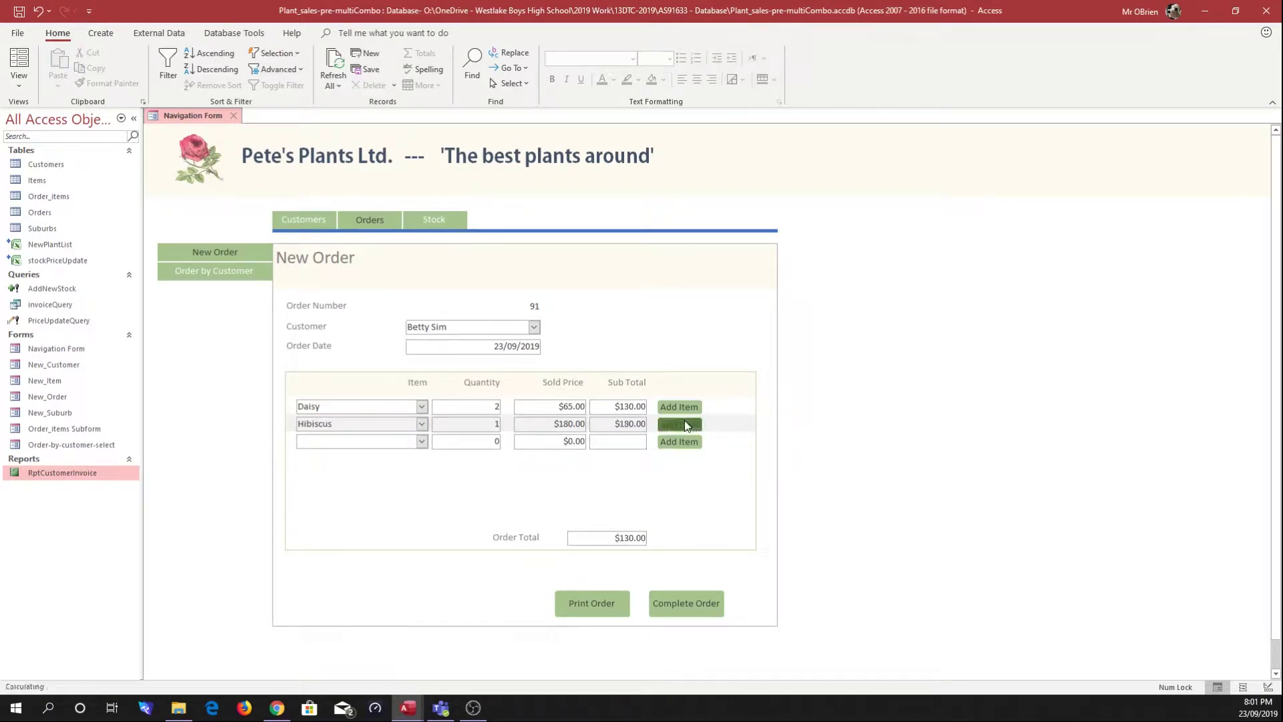
pyautogui.click(601, 607)
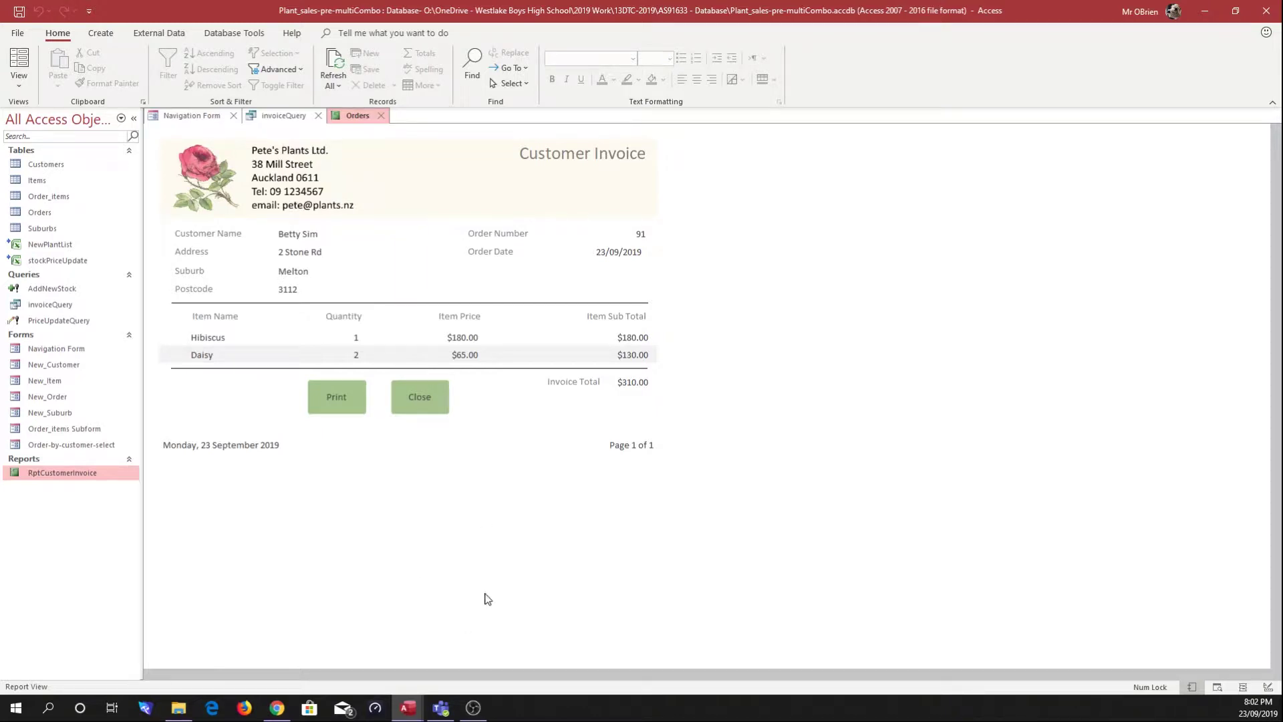
# Compare the invoiceQuery datasheet with the Customer Invoice report
pyautogui.click(283, 116)
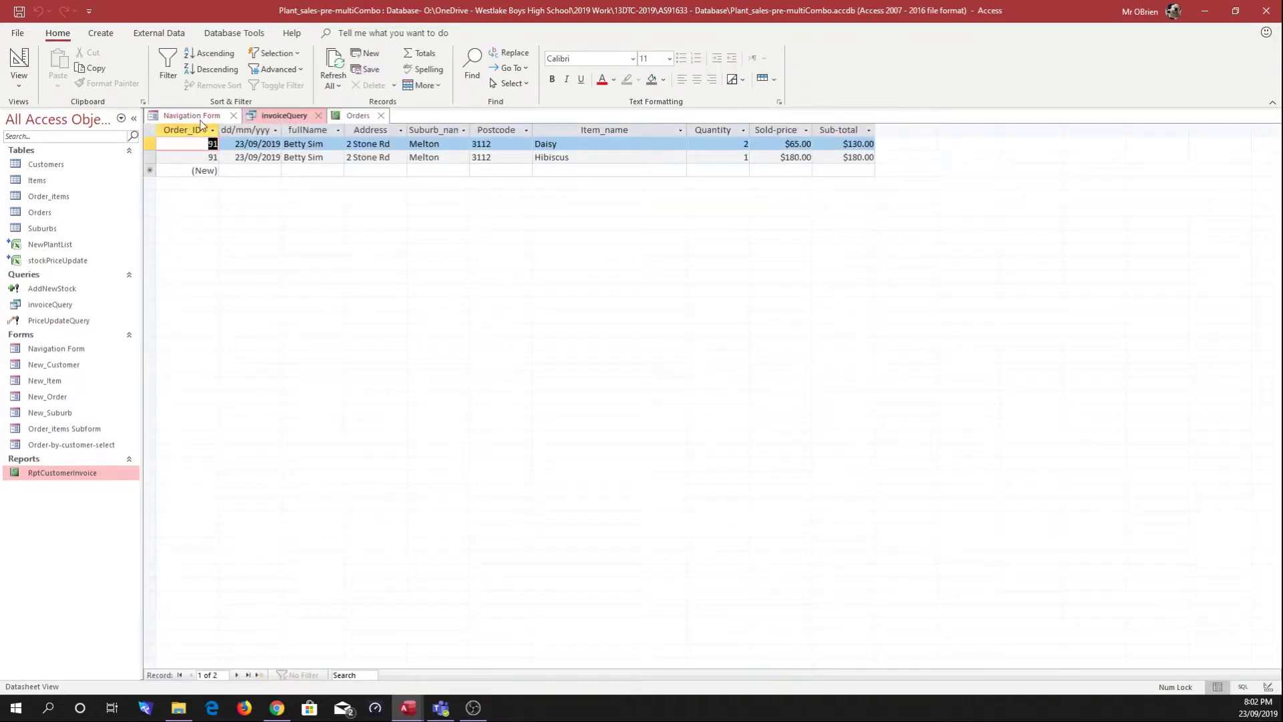
pyautogui.click(198, 118)
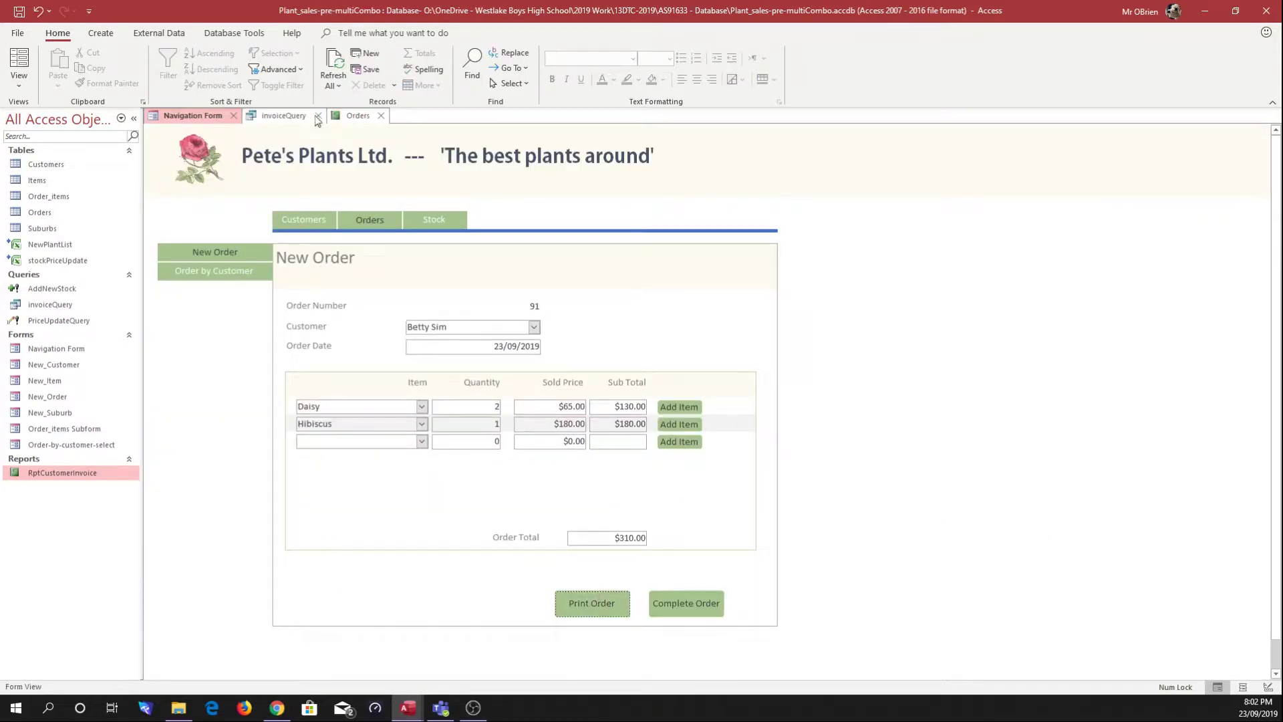
pyautogui.click(356, 118)
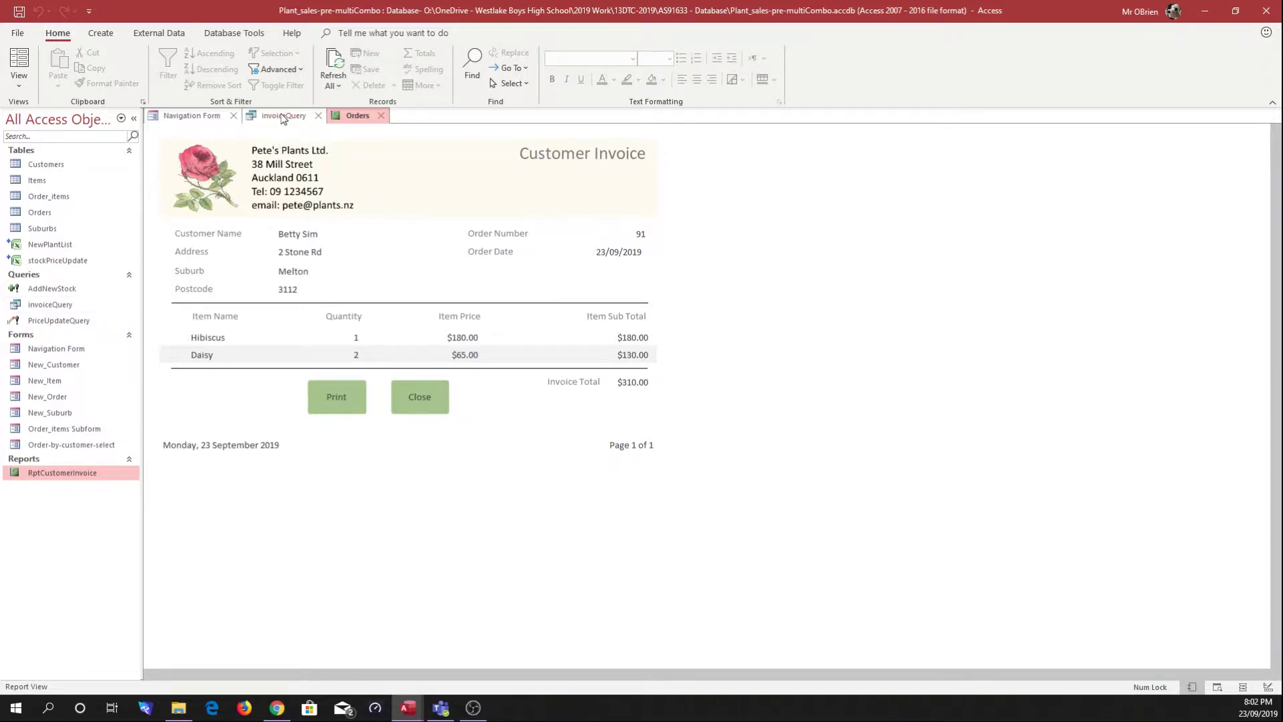
pyautogui.click(283, 116)
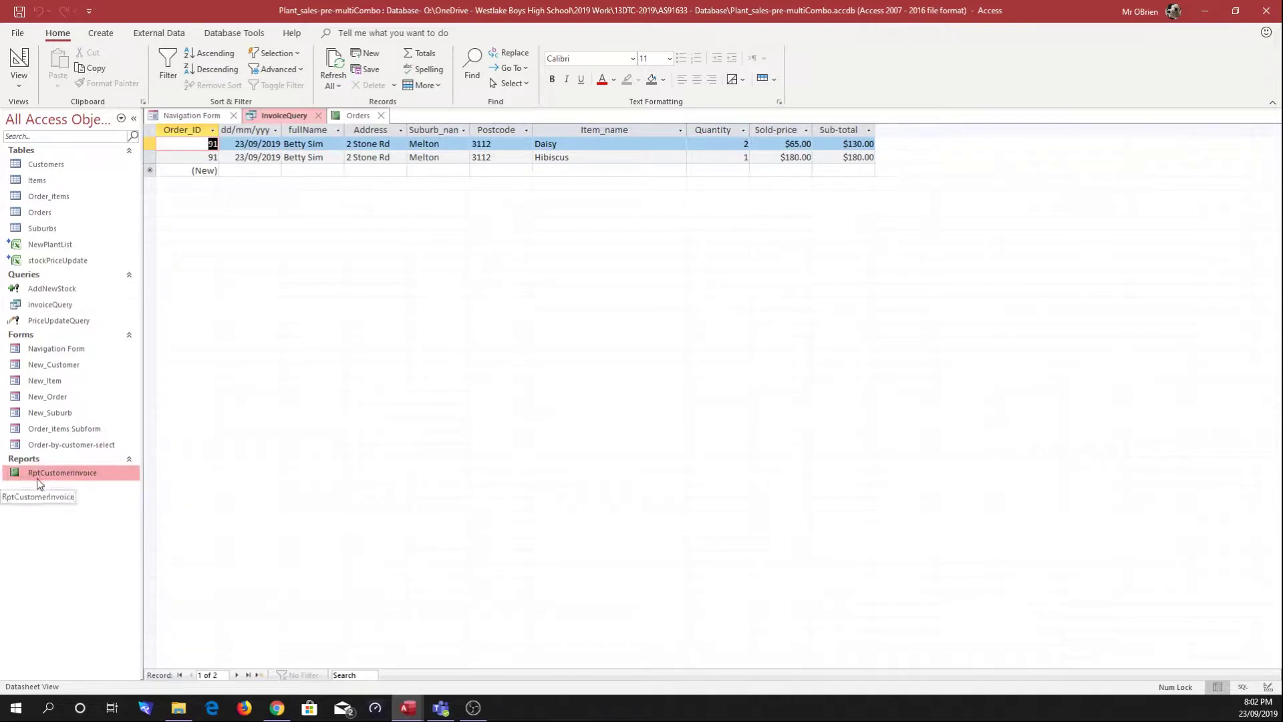
pyautogui.click(361, 116)
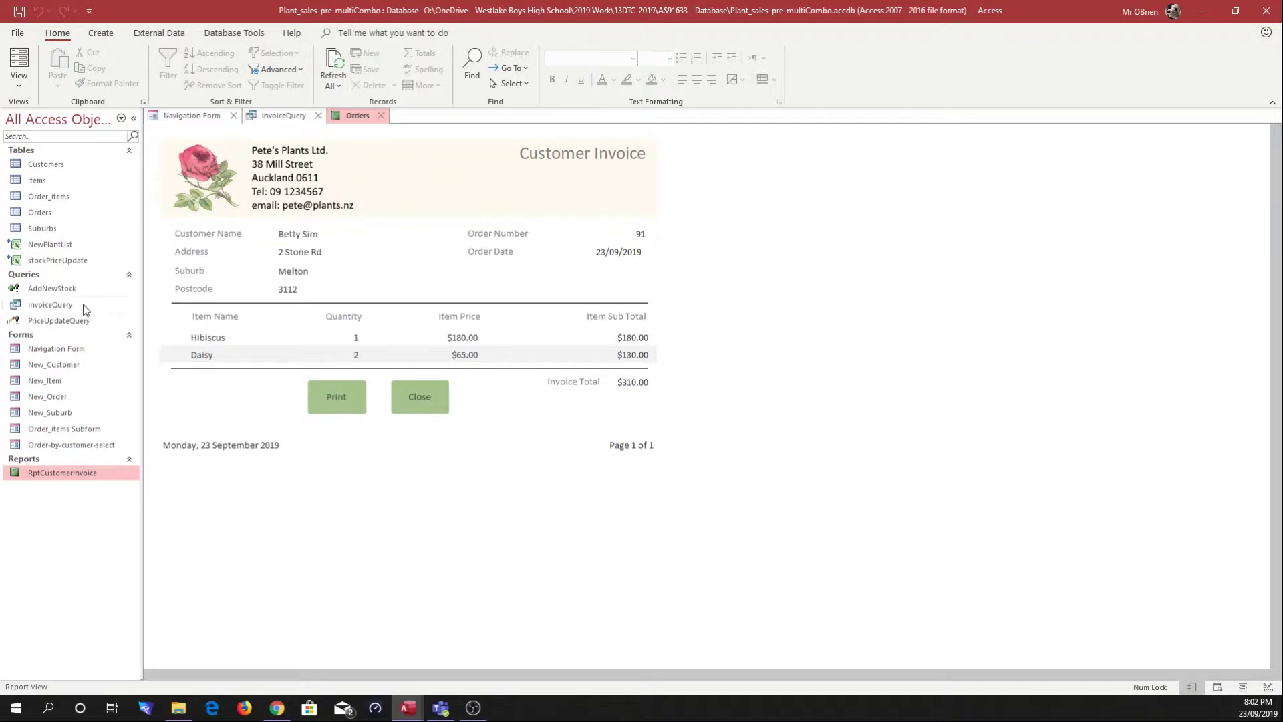
pyautogui.click(300, 117)
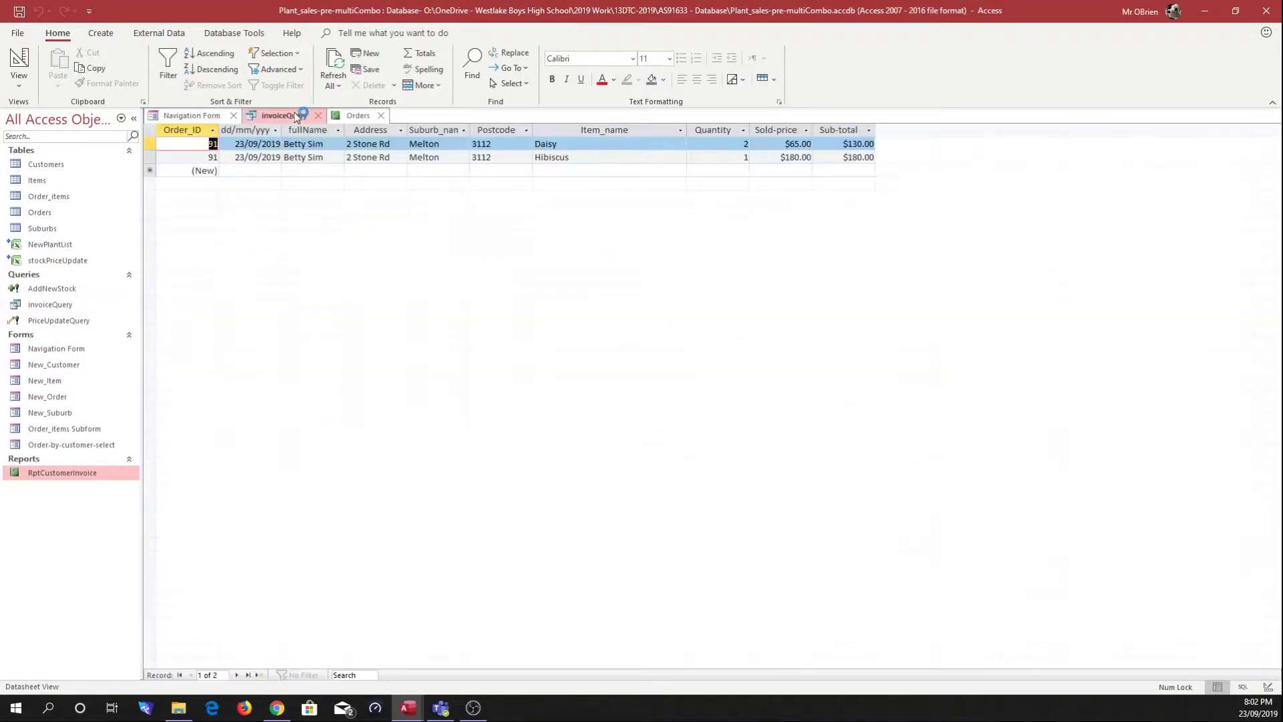
pyautogui.click(195, 116)
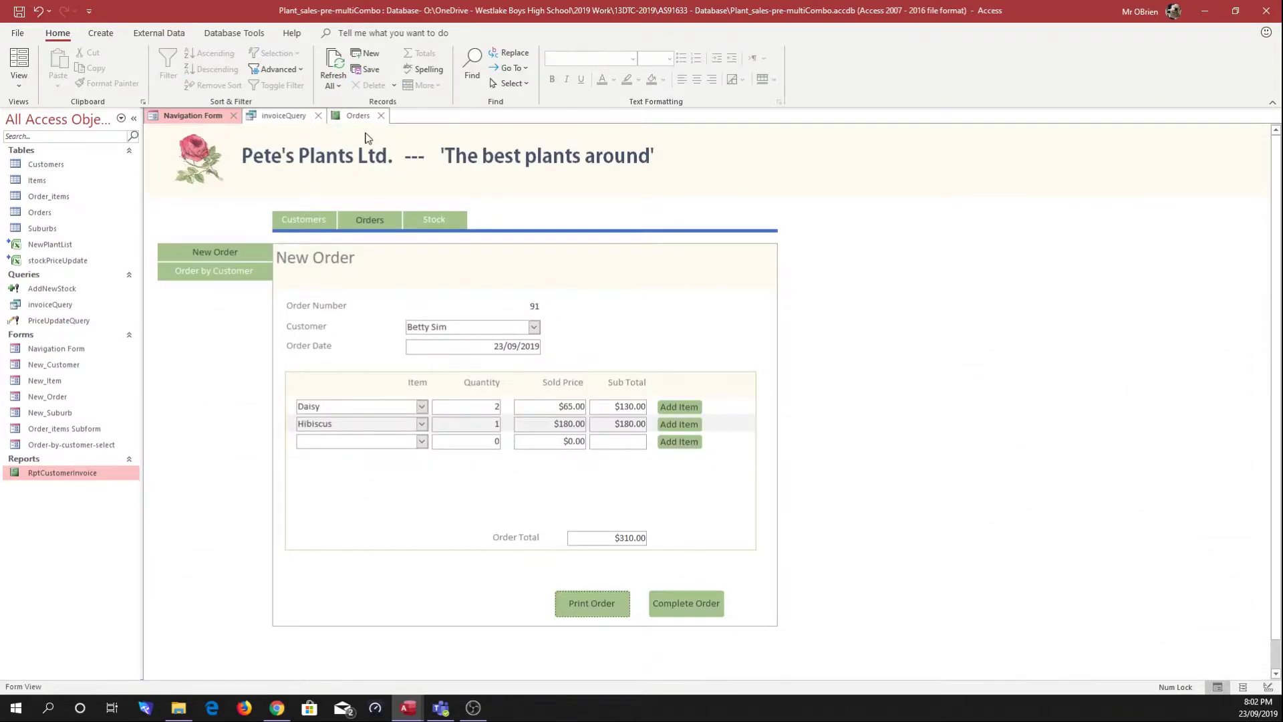
# Open Orders > Order by Customer in the Navigation Form
pyautogui.click(333, 223)
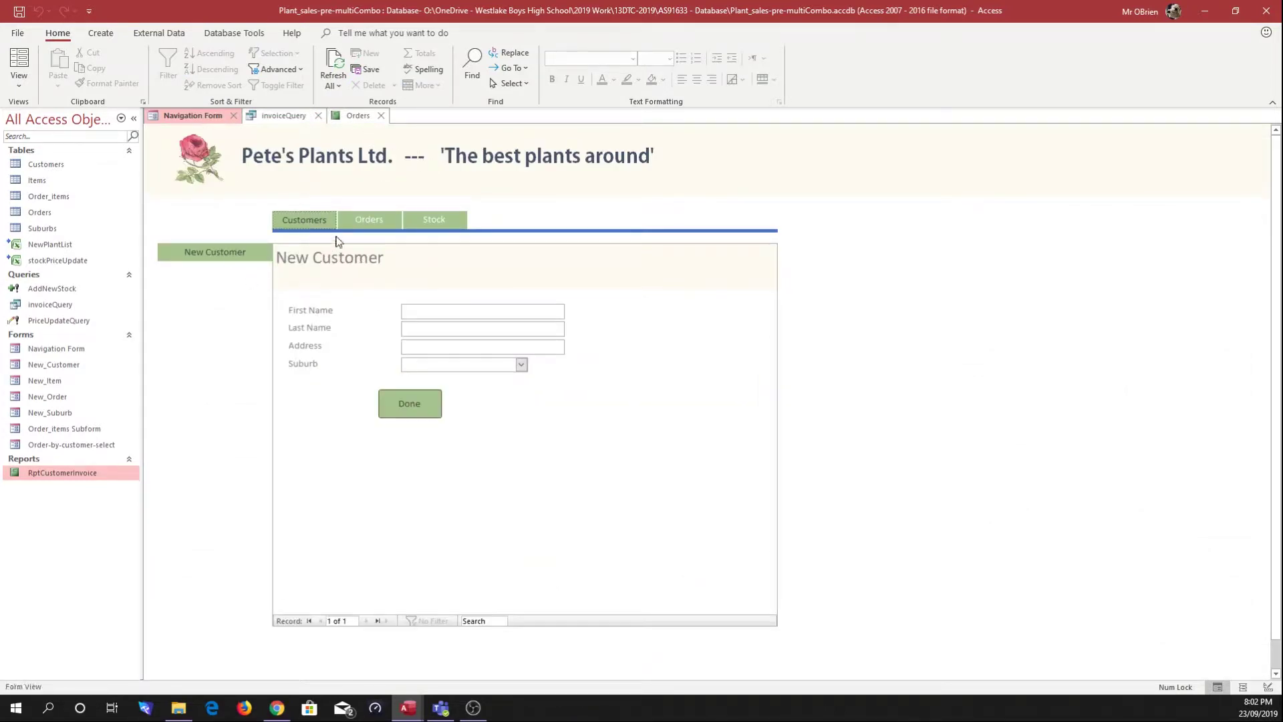
pyautogui.click(368, 219)
pyautogui.click(232, 272)
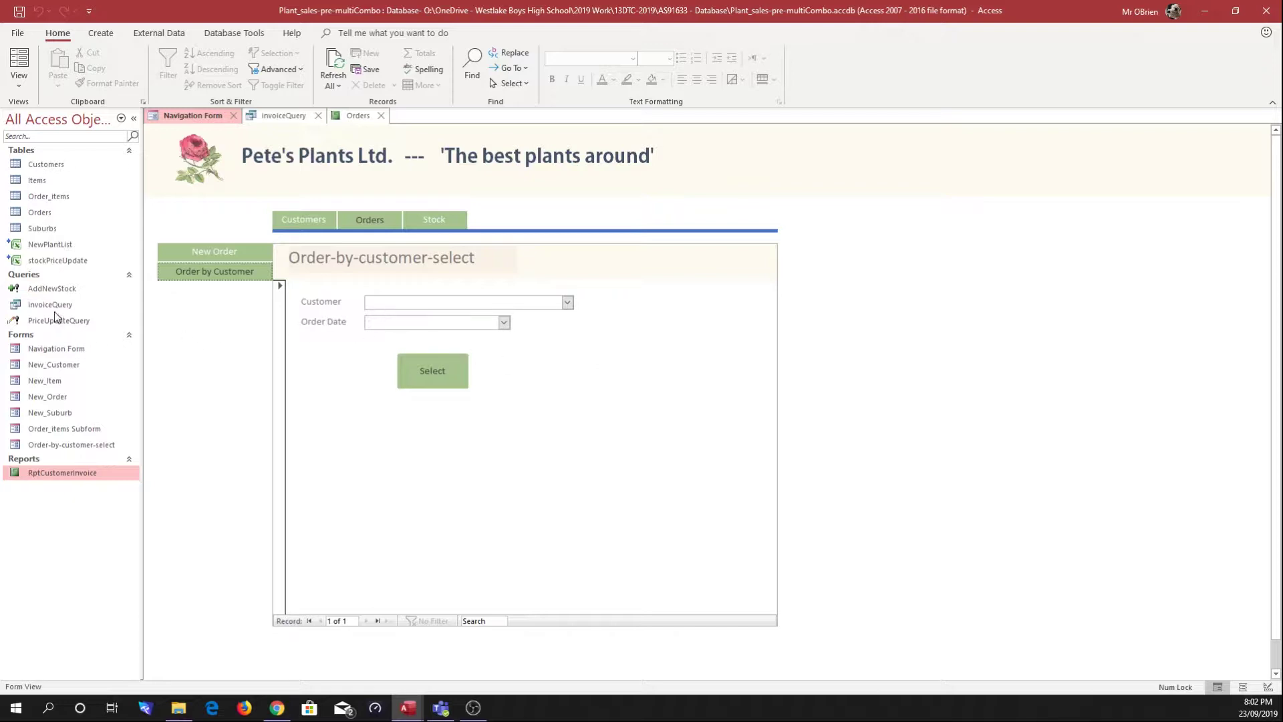
# Copy invoiceQuery and paste a duplicate of it
pyautogui.click(102, 39)
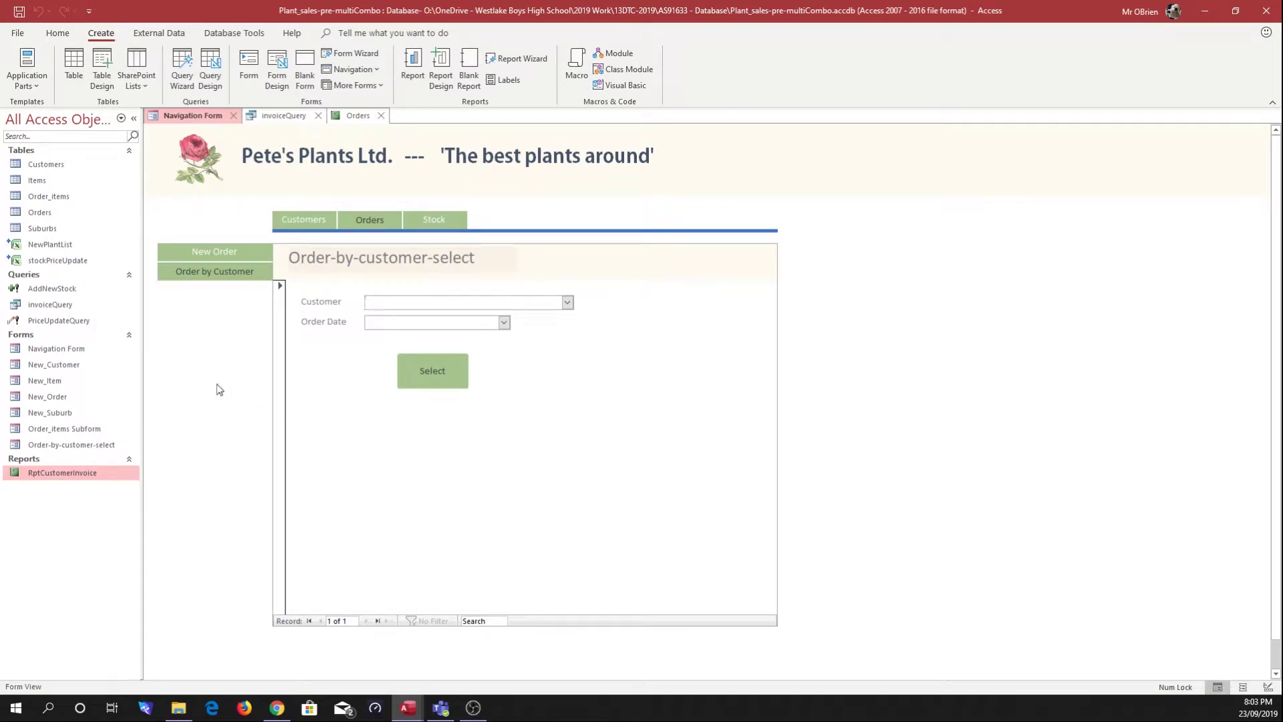
pyautogui.click(50, 304)
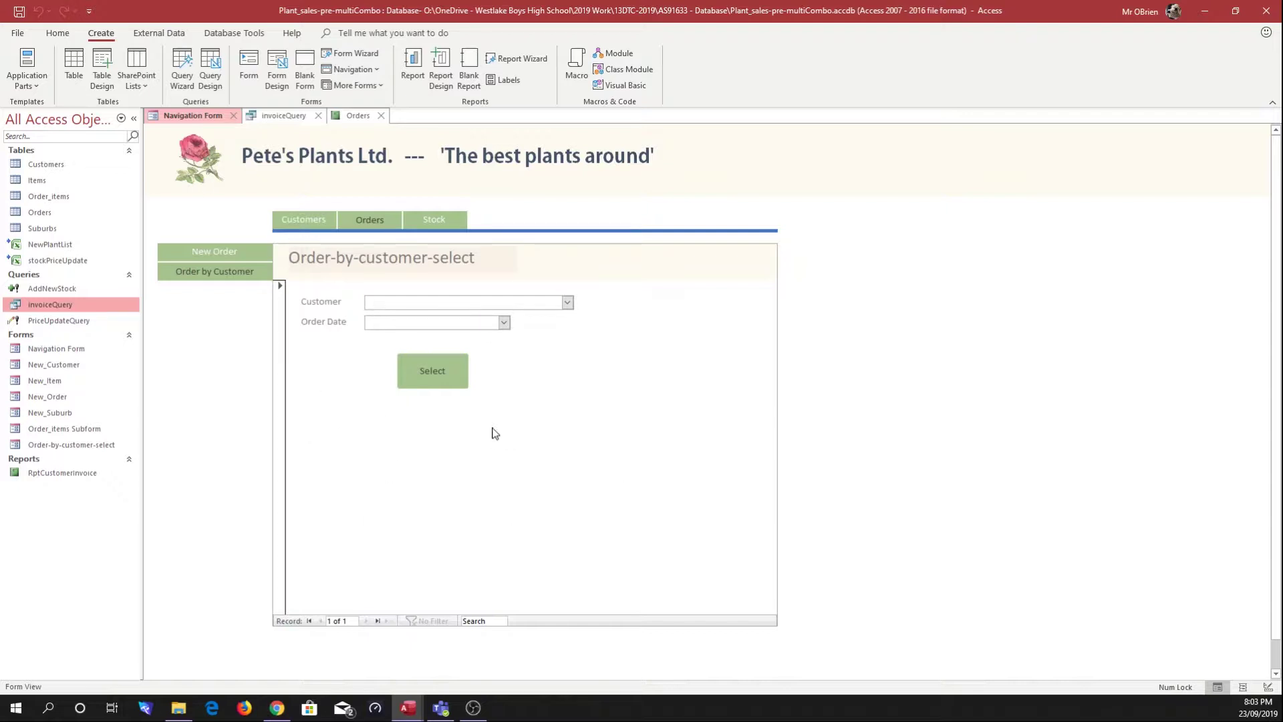
pyautogui.rightClick(48, 305)
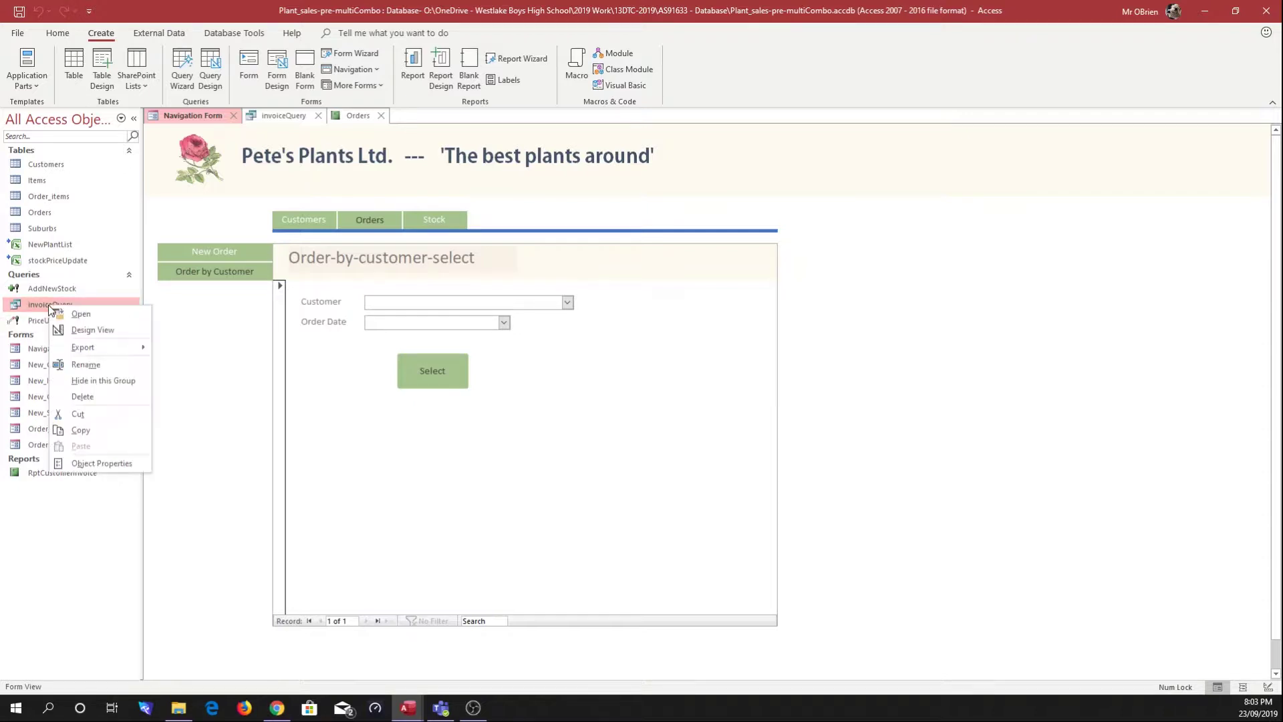
pyautogui.click(94, 431)
pyautogui.hotkey('ctrl', 'v')
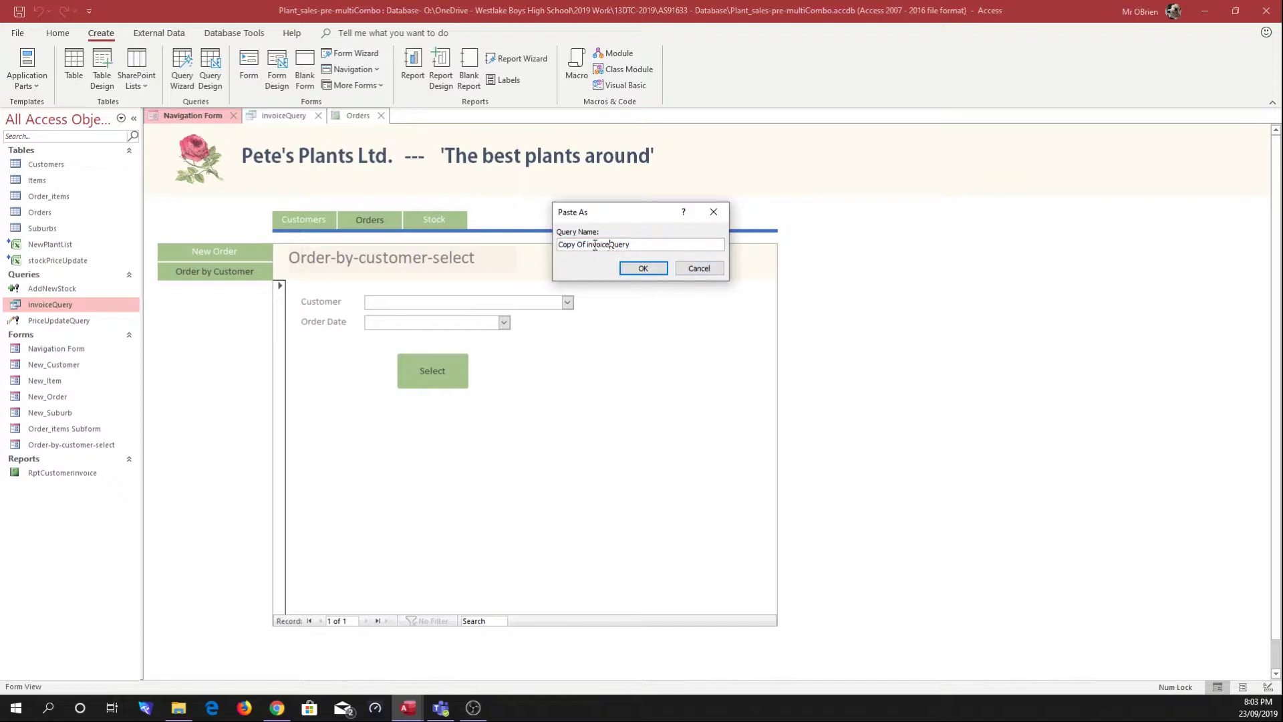
# Name the pasted query OrderbyCustomerQuery
pyautogui.moveTo(610, 244); pyautogui.dragTo(526, 250)
pyautogui.write('OrderbyDate')
pyautogui.moveTo(603, 246); pyautogui.dragTo(592, 244)
pyautogui.write('Customer')
pyautogui.click(629, 270)
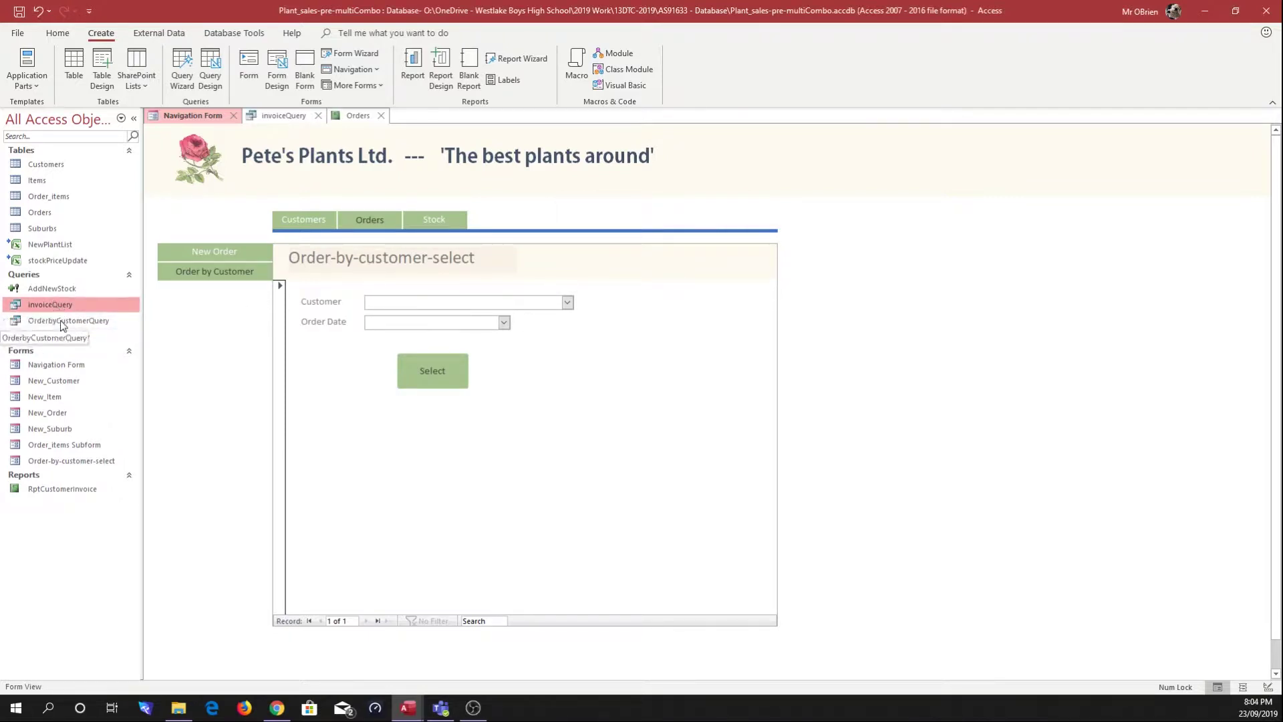
pyautogui.click(62, 487)
# Copy RptCustomerInvoice and paste a duplicate report
pyautogui.rightClick(62, 487)
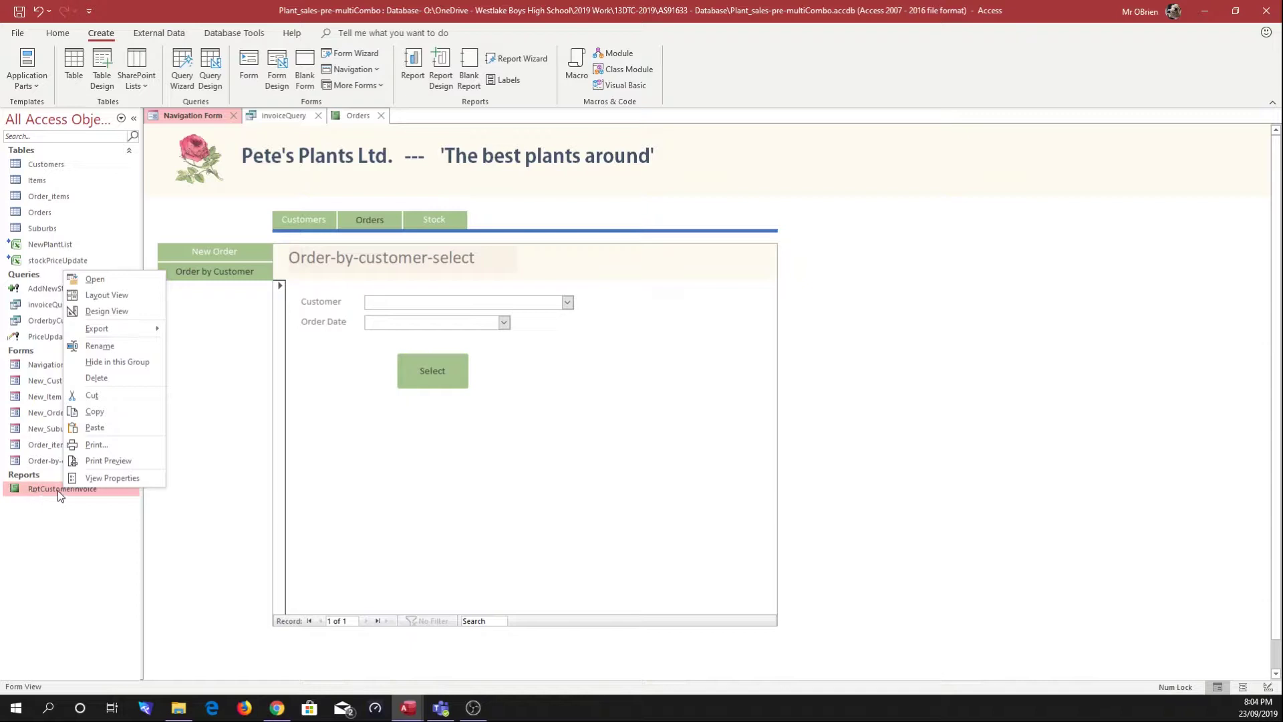
pyautogui.click(99, 412)
pyautogui.hotkey('ctrl', 'v')
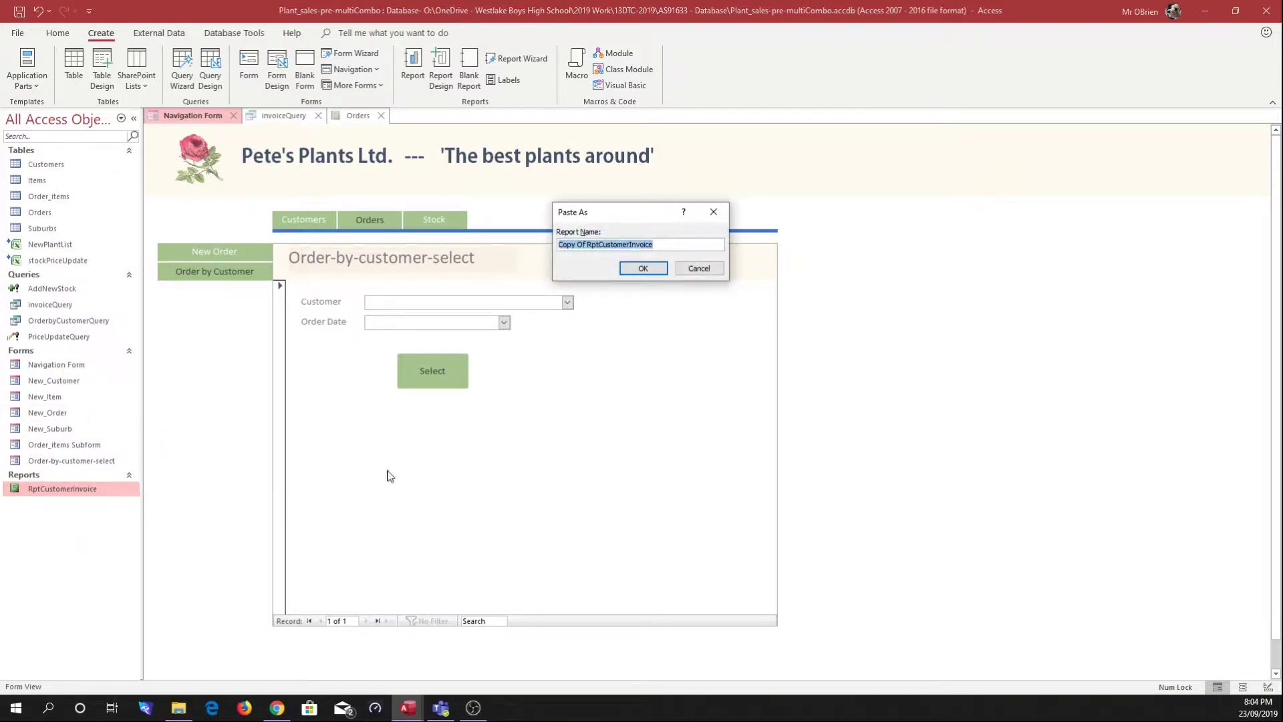
# Name the pasted report RptOrderbyCustomerInvoice
pyautogui.click(597, 244)
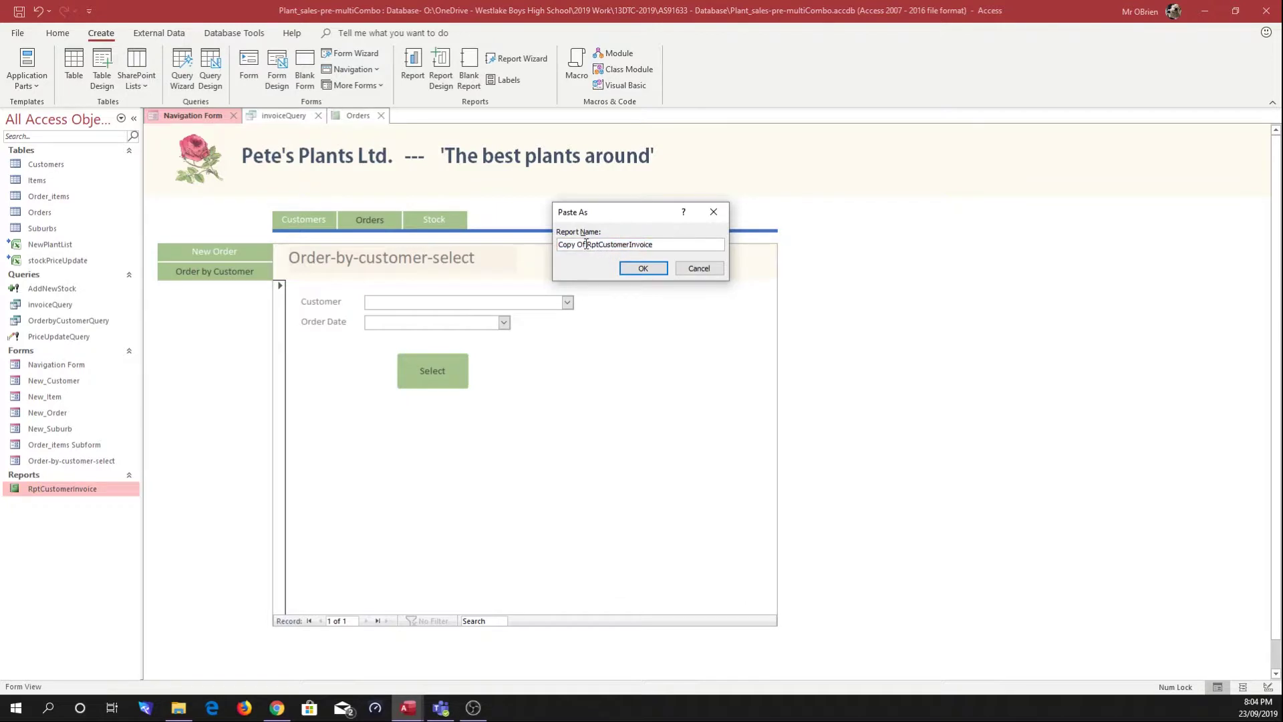
pyautogui.moveTo(588, 246); pyautogui.dragTo(532, 253)
pyautogui.press('Delete')
pyautogui.moveTo(571, 242); pyautogui.dragTo(597, 244)
pyautogui.press('BackSpace')
pyautogui.write('OrderbyCustomer')
pyautogui.click(643, 268)
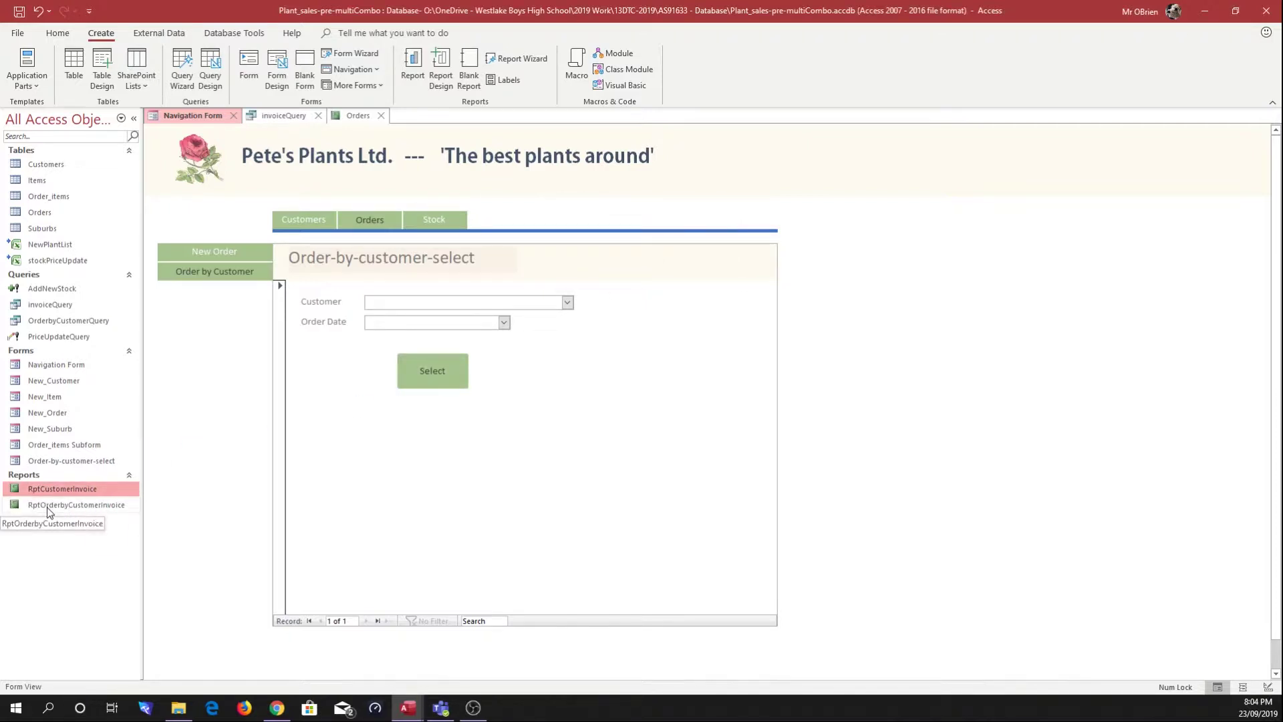
# Open OrderbyCustomerQuery in Design View
pyautogui.click(59, 322)
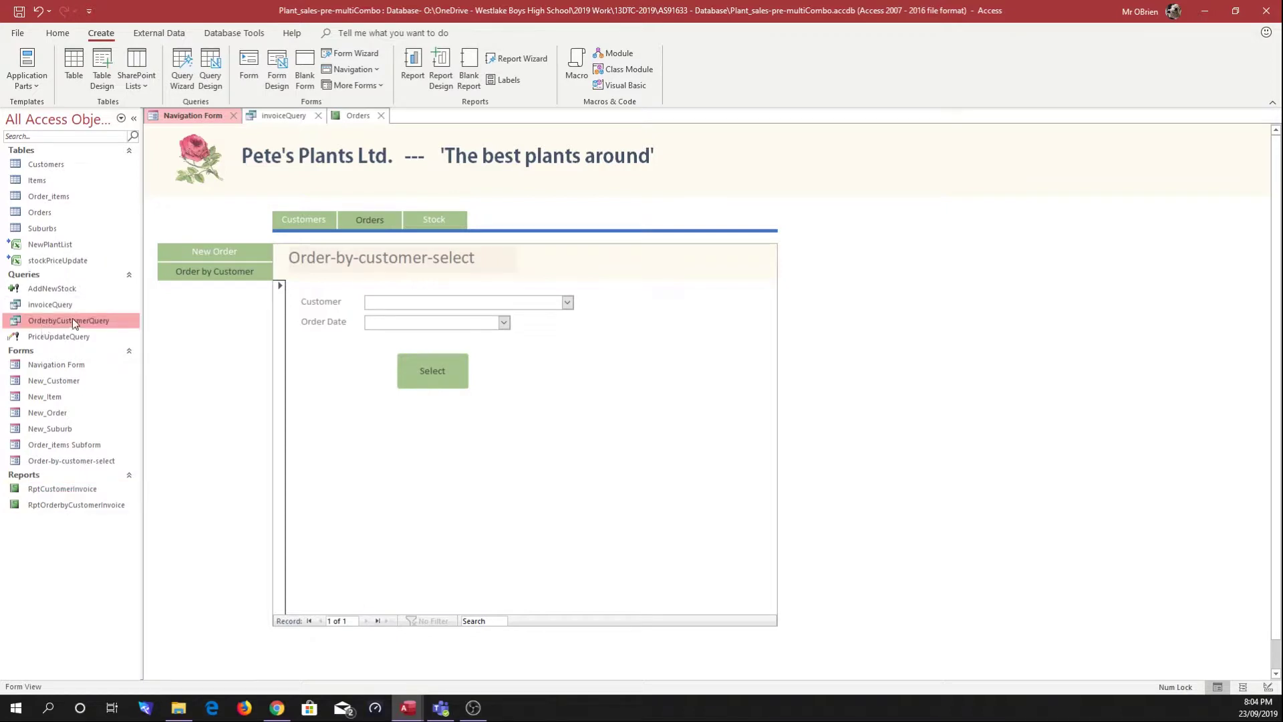
pyautogui.rightClick(73, 323)
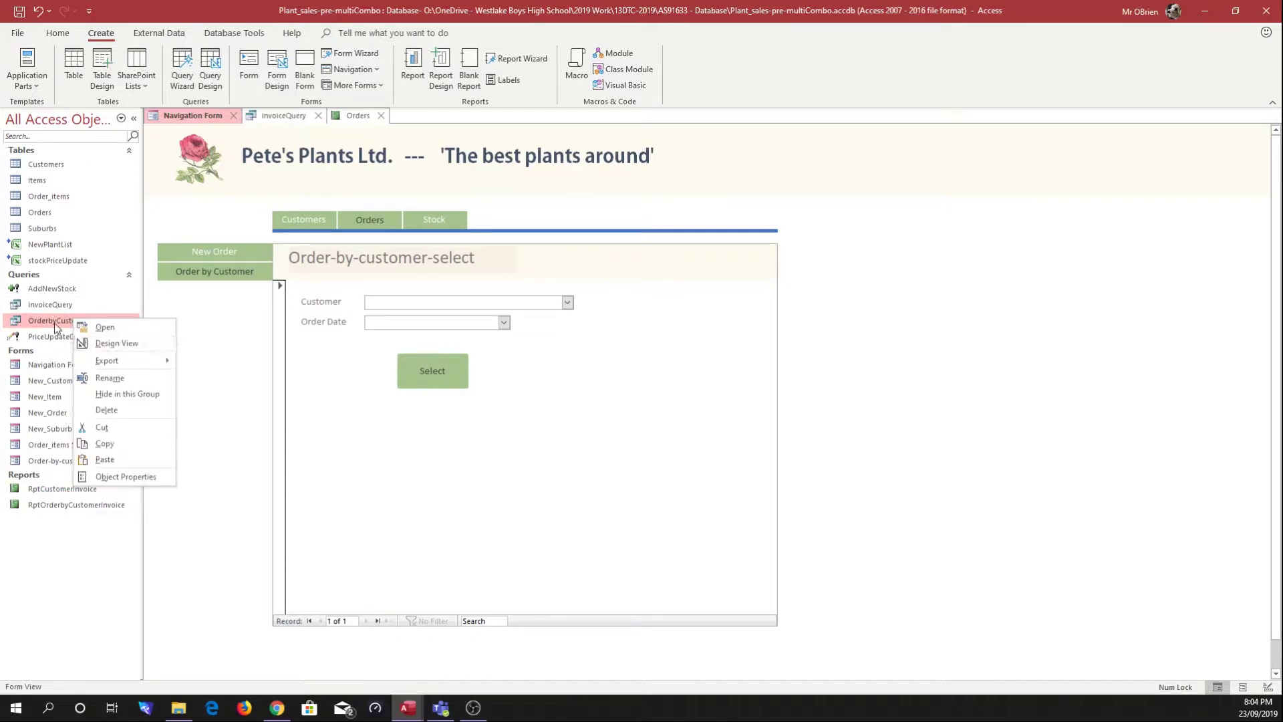
pyautogui.click(111, 344)
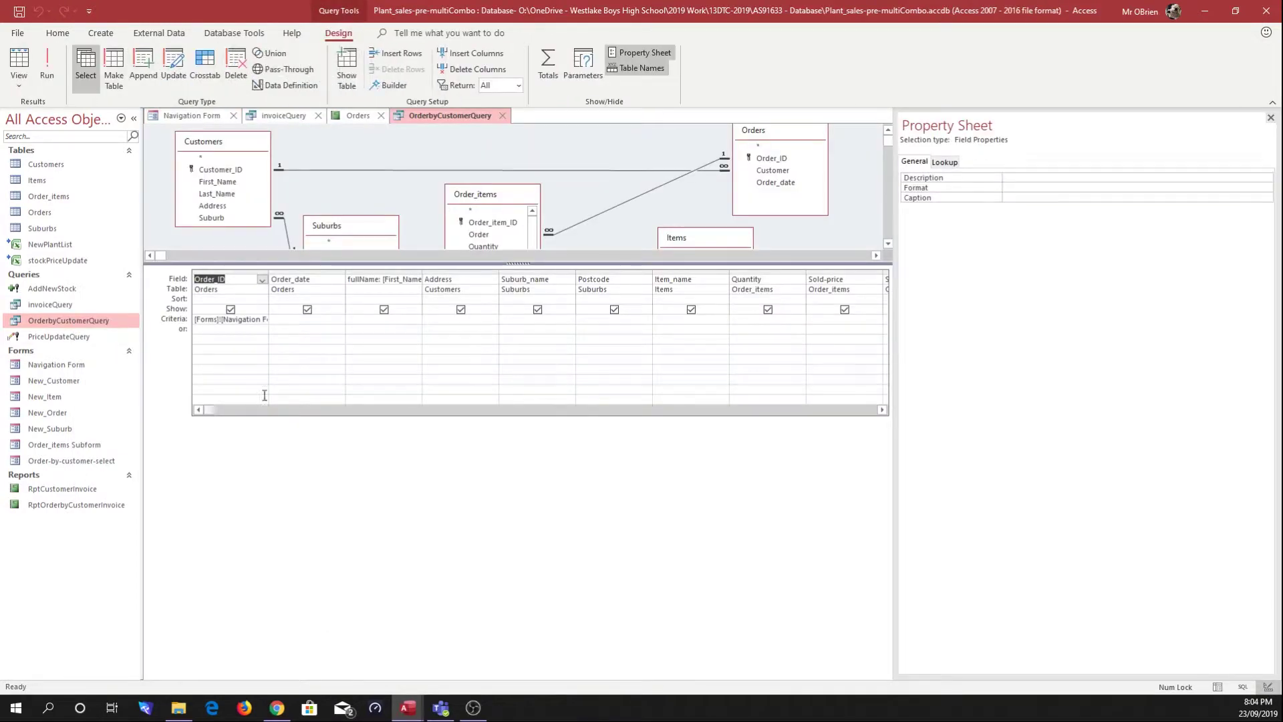
# Widen the Order_ID column until its full criteria expression shows
pyautogui.moveTo(269, 275); pyautogui.dragTo(393, 279)
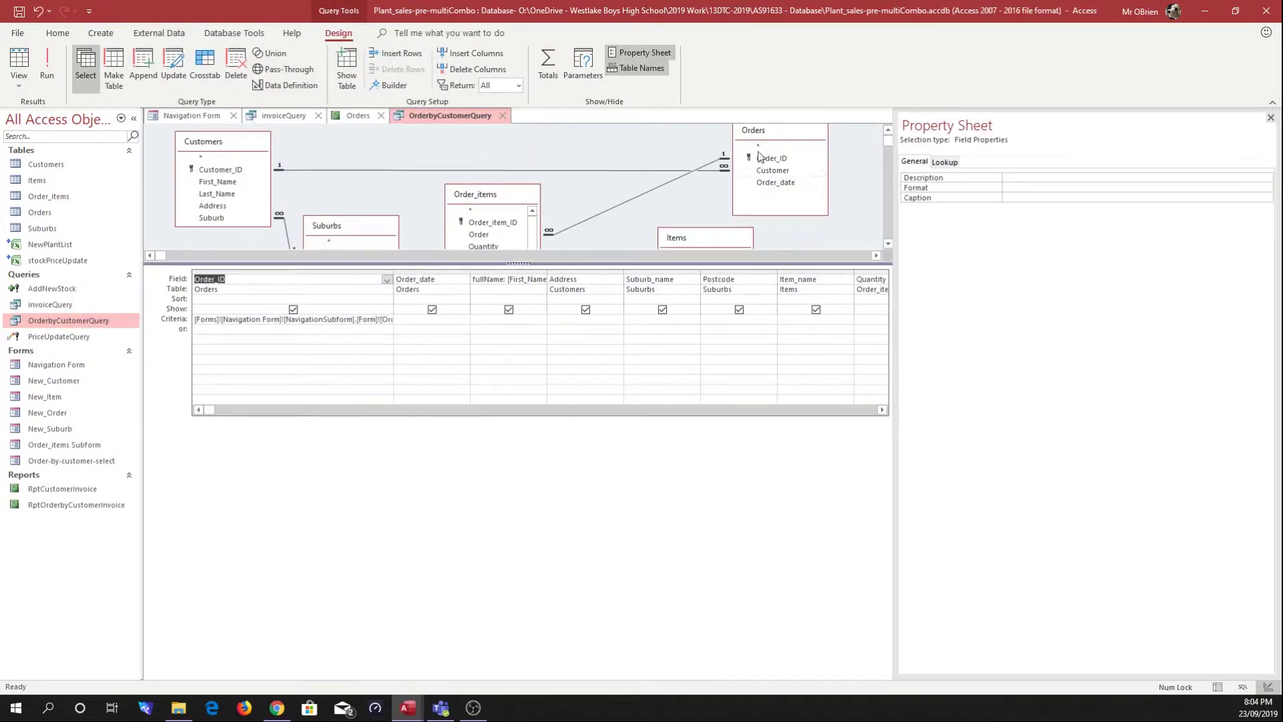
pyautogui.moveTo(393, 278); pyautogui.dragTo(577, 278)
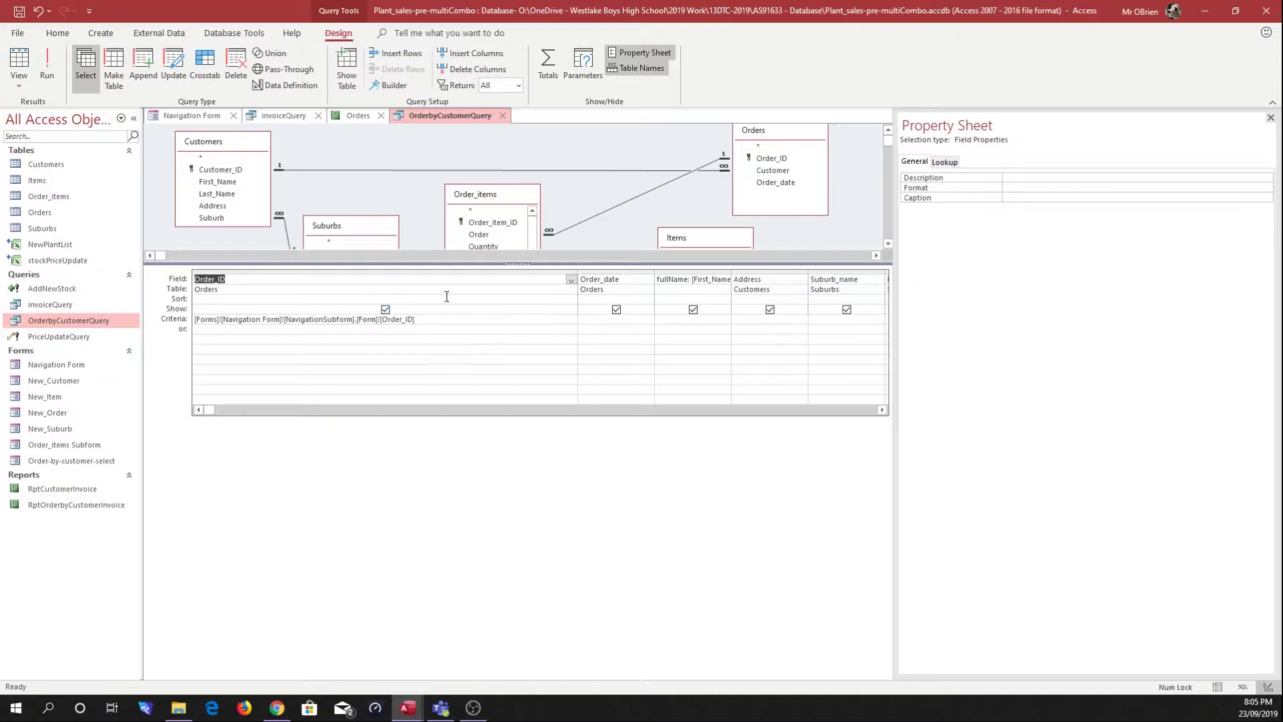
pyautogui.click(216, 116)
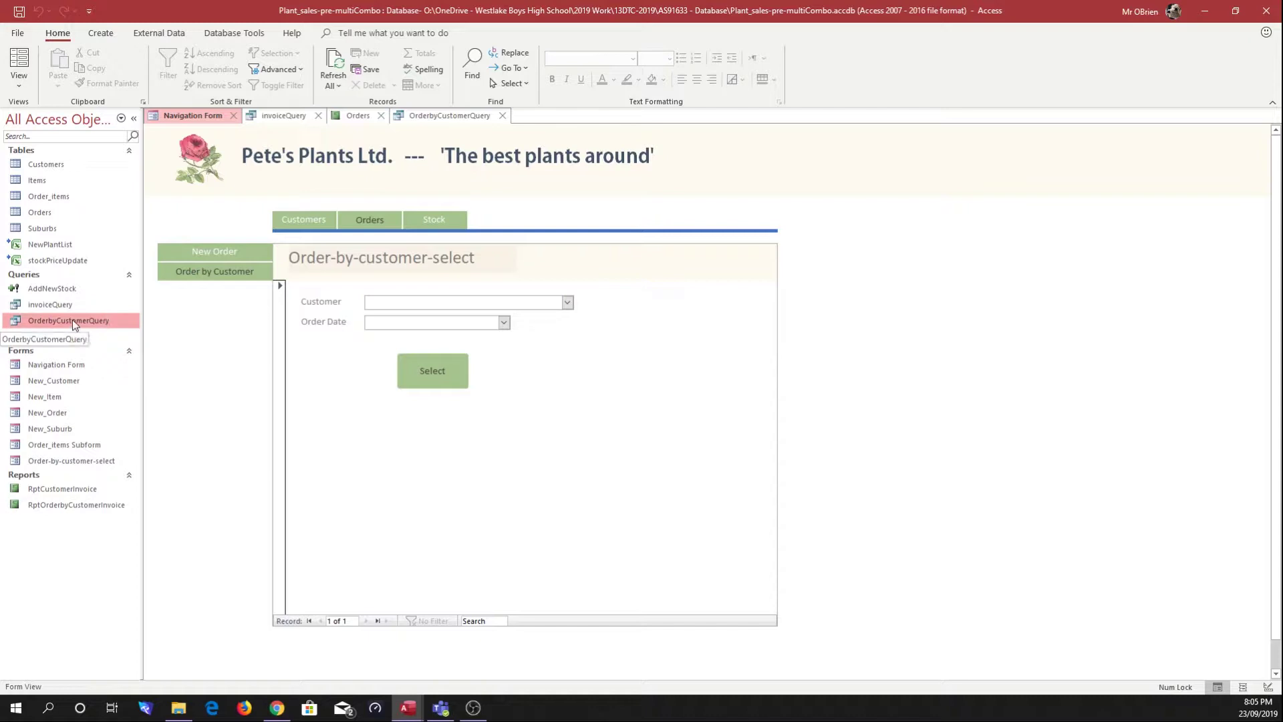
# Open the Navigation Form in Design View
pyautogui.click(426, 118)
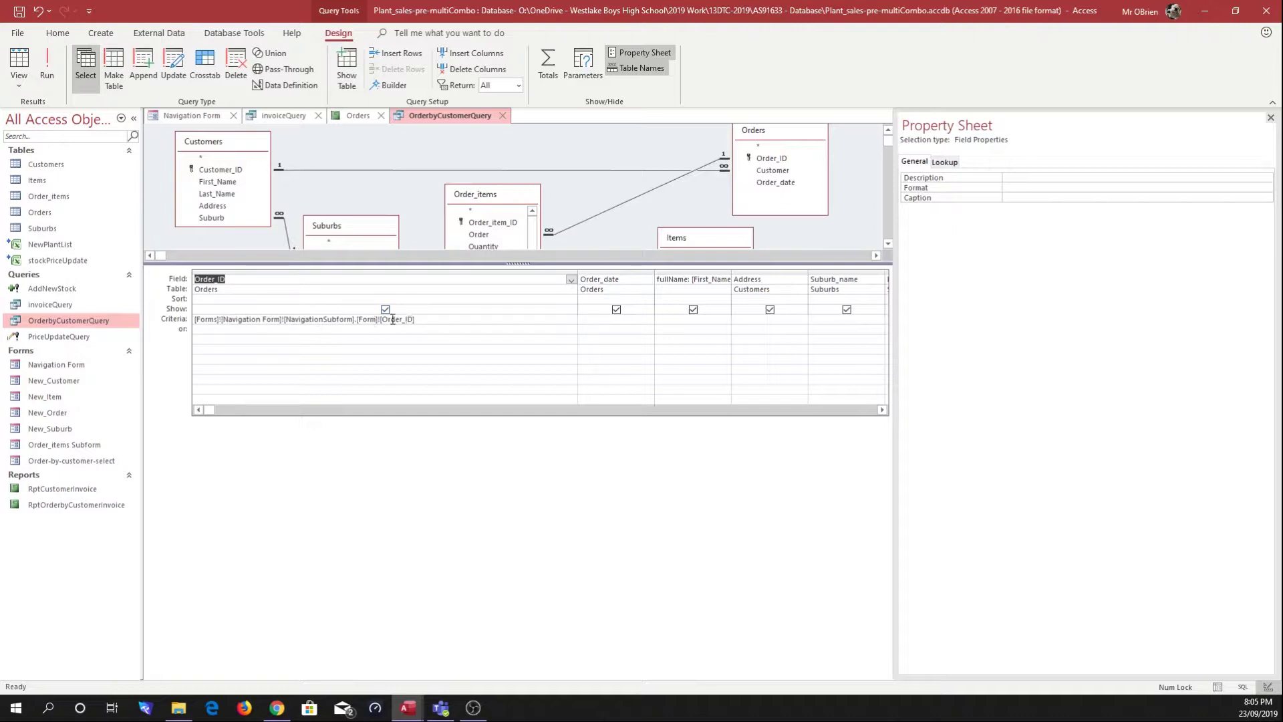
pyautogui.click(213, 116)
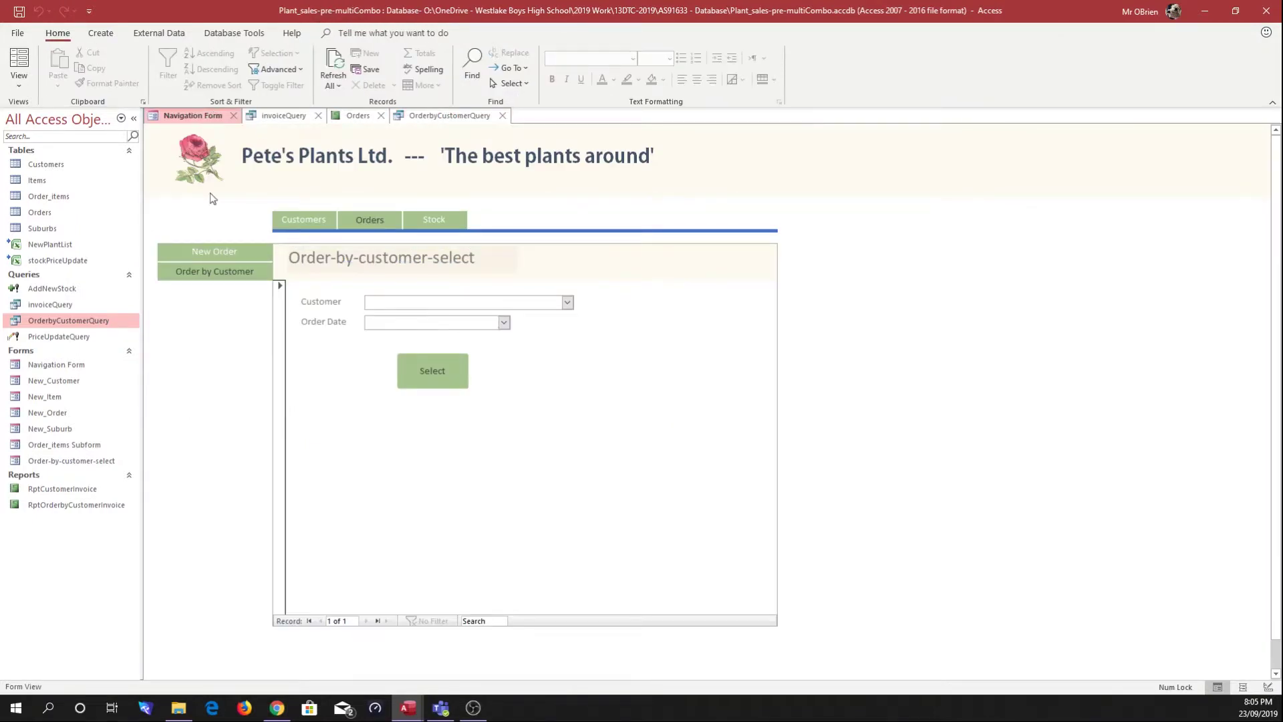
pyautogui.click(18, 92)
pyautogui.click(51, 162)
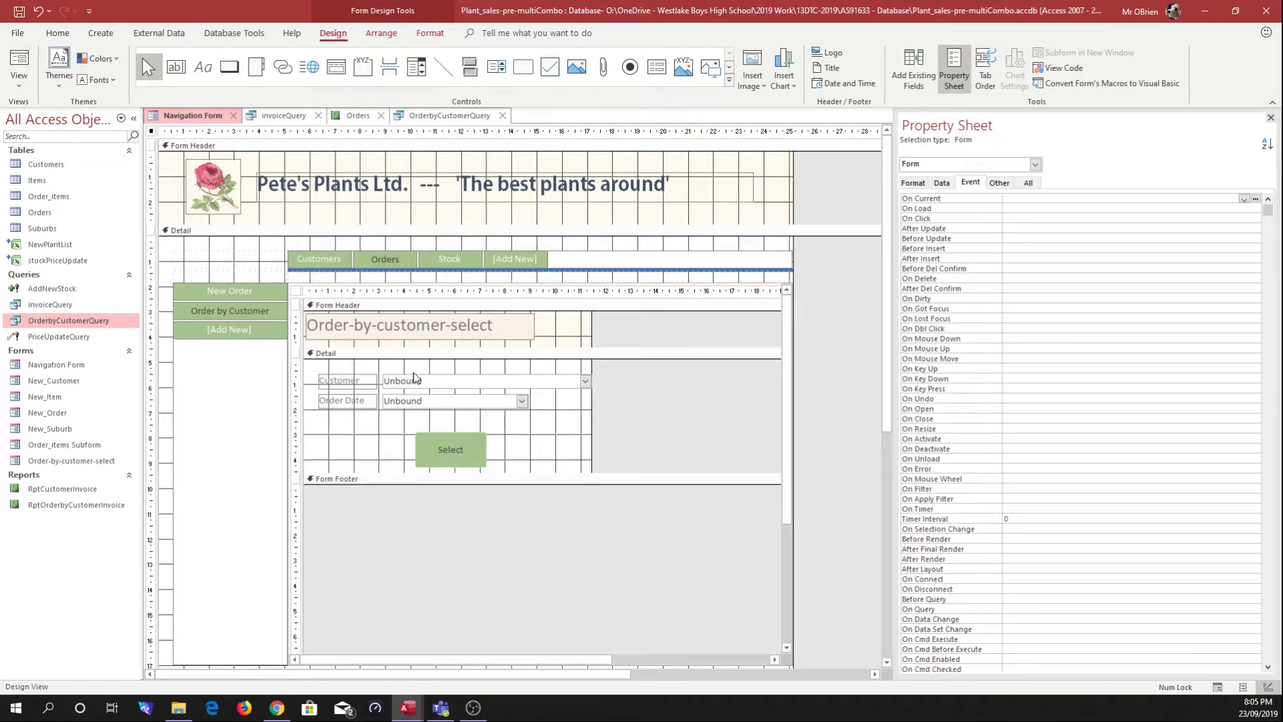
# Find the Order Date combo box's Name, selectDate, on the Property Sheet's Other tab
pyautogui.click(431, 401)
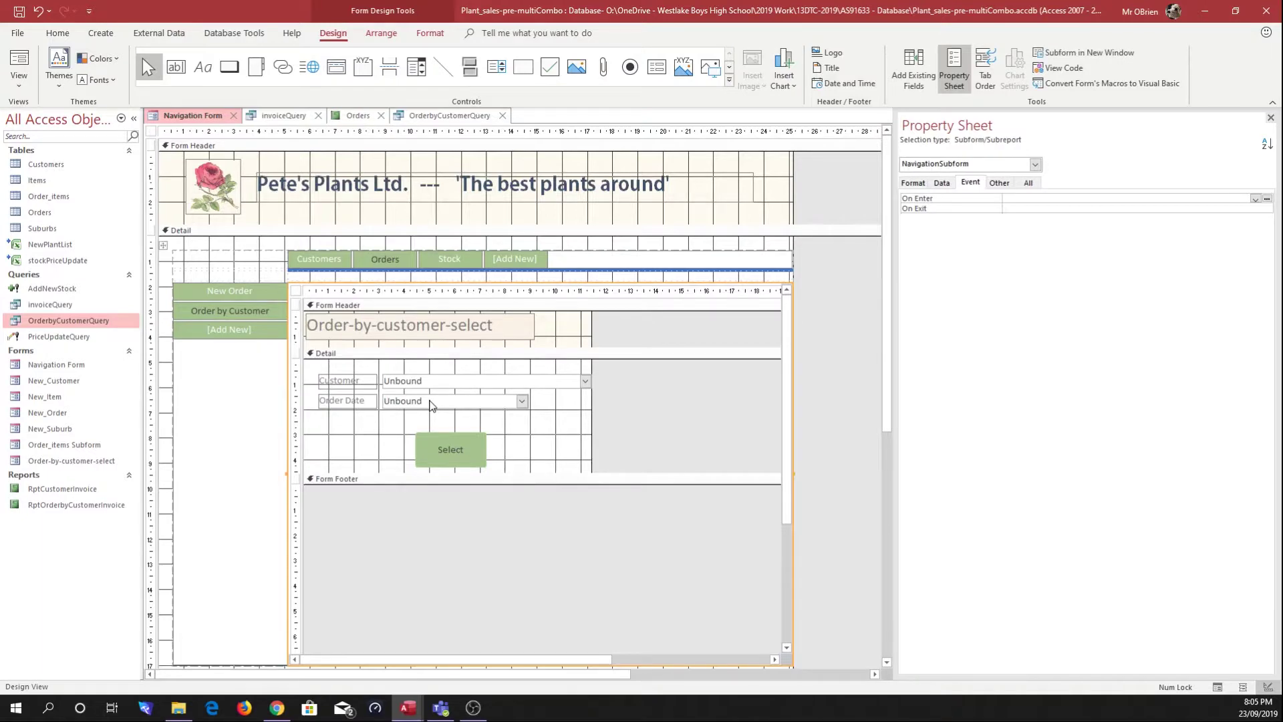
pyautogui.click(432, 401)
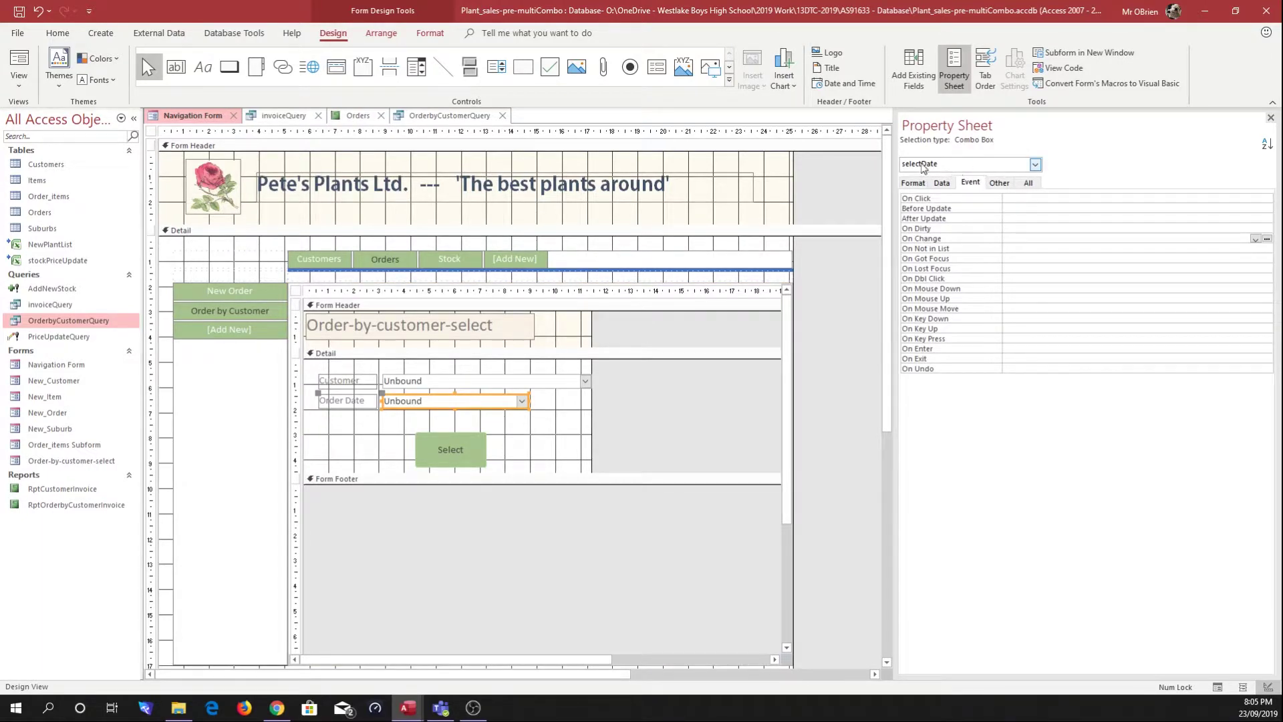
pyautogui.click(1002, 183)
pyautogui.moveTo(1045, 198); pyautogui.dragTo(981, 205)
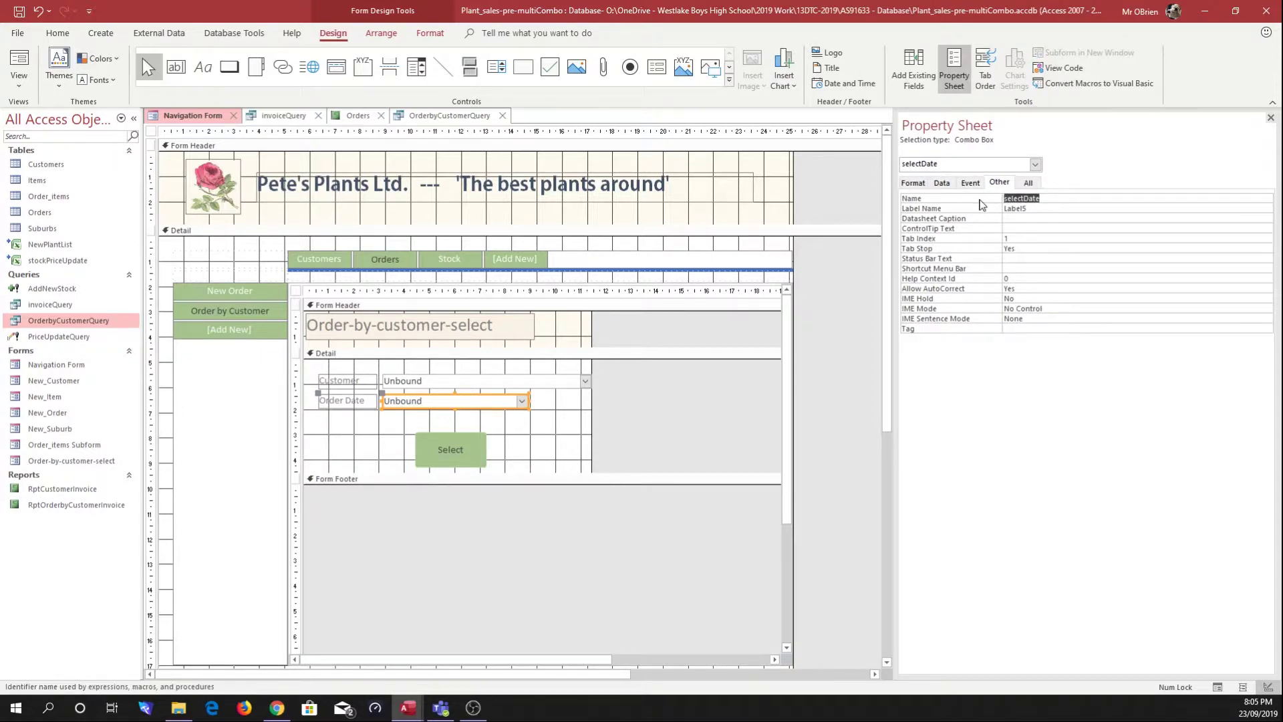
pyautogui.click(446, 117)
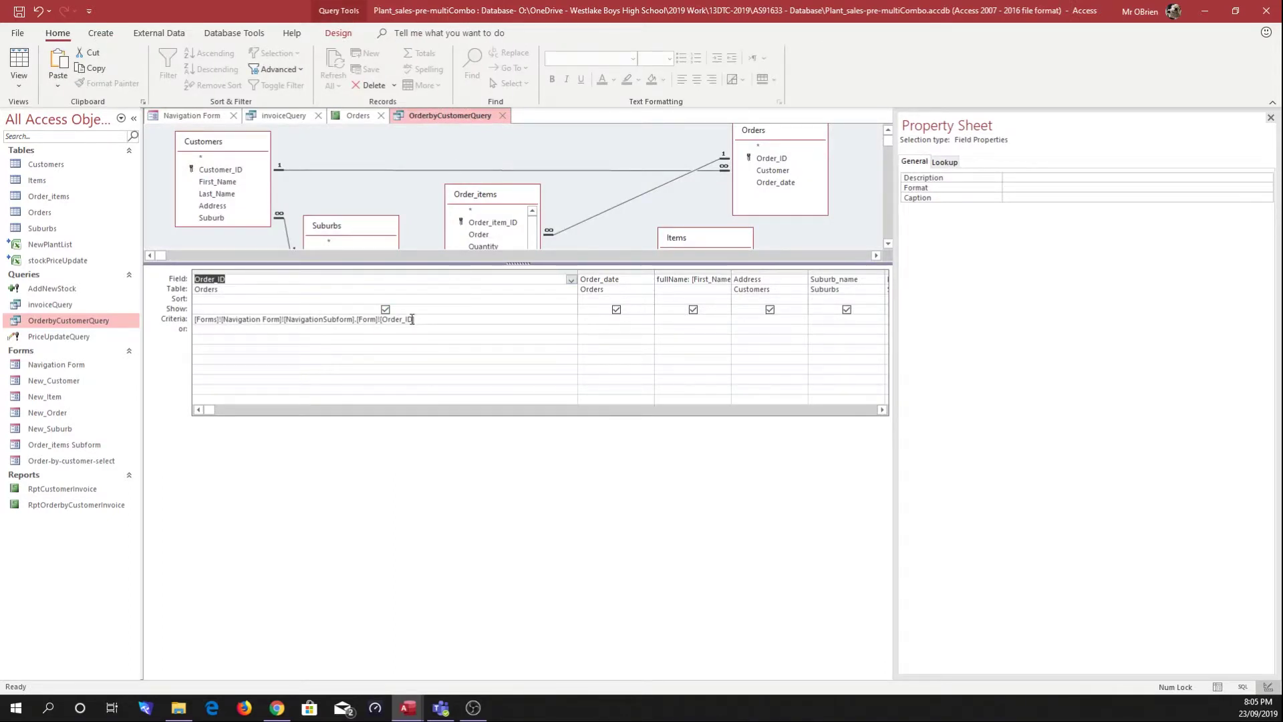
# Replace the criteria's closing Order_ID] with selectDate] from the suggestion list
pyautogui.moveTo(412, 319); pyautogui.dragTo(391, 322)
pyautogui.write('selectDate')
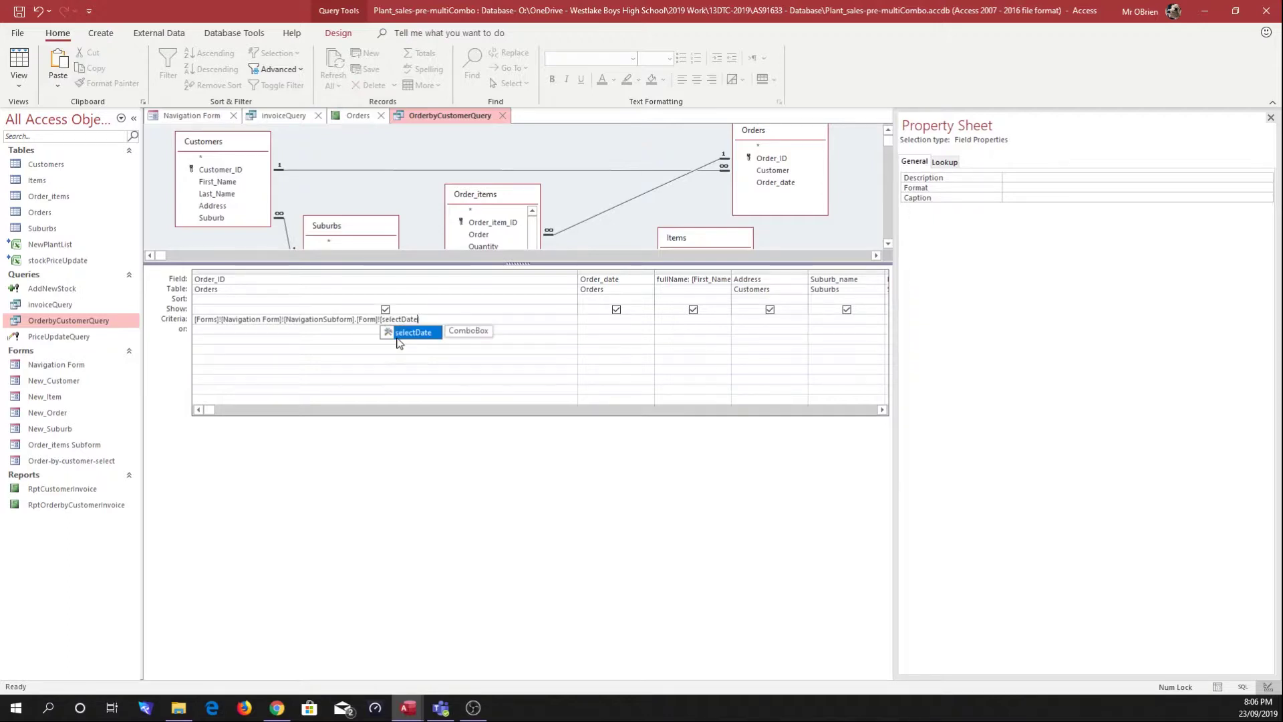
pyautogui.write(']')
pyautogui.doubleClick(422, 332)
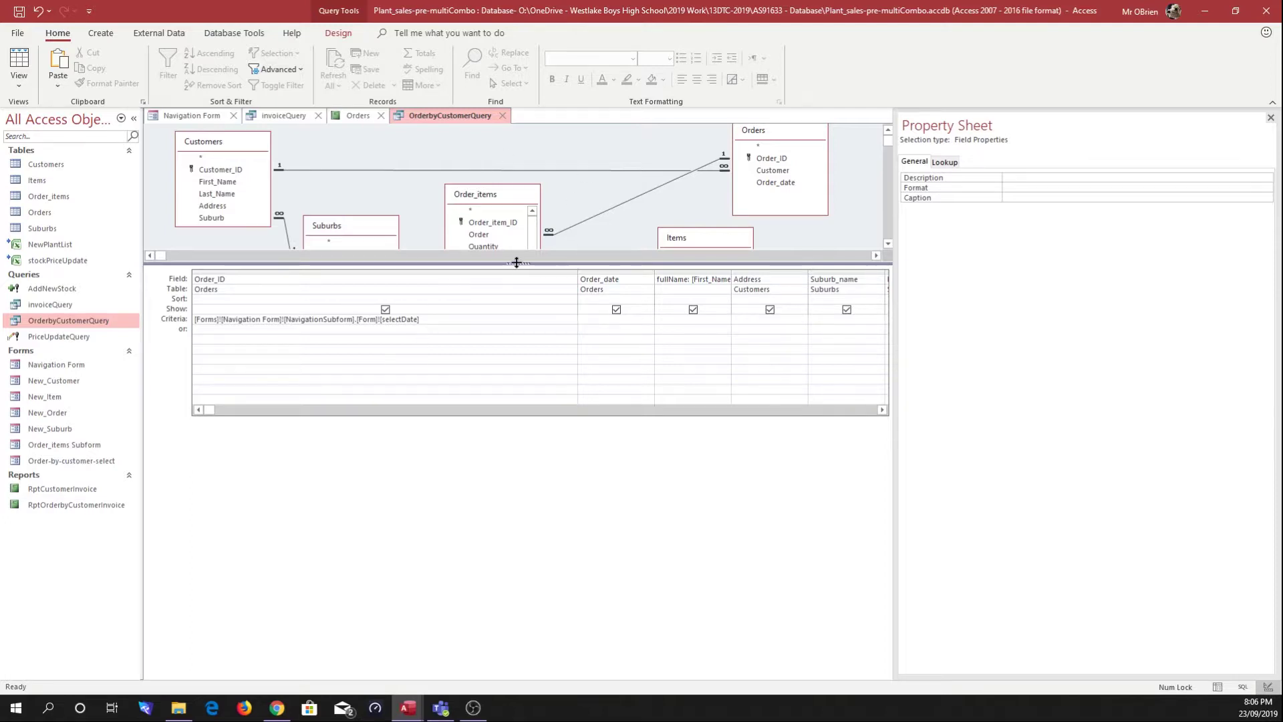
# Enlarge the table pane and shift Items, Orders, Order_items, Suburbs and Customers lower
pyautogui.moveTo(517, 262); pyautogui.dragTo(509, 393)
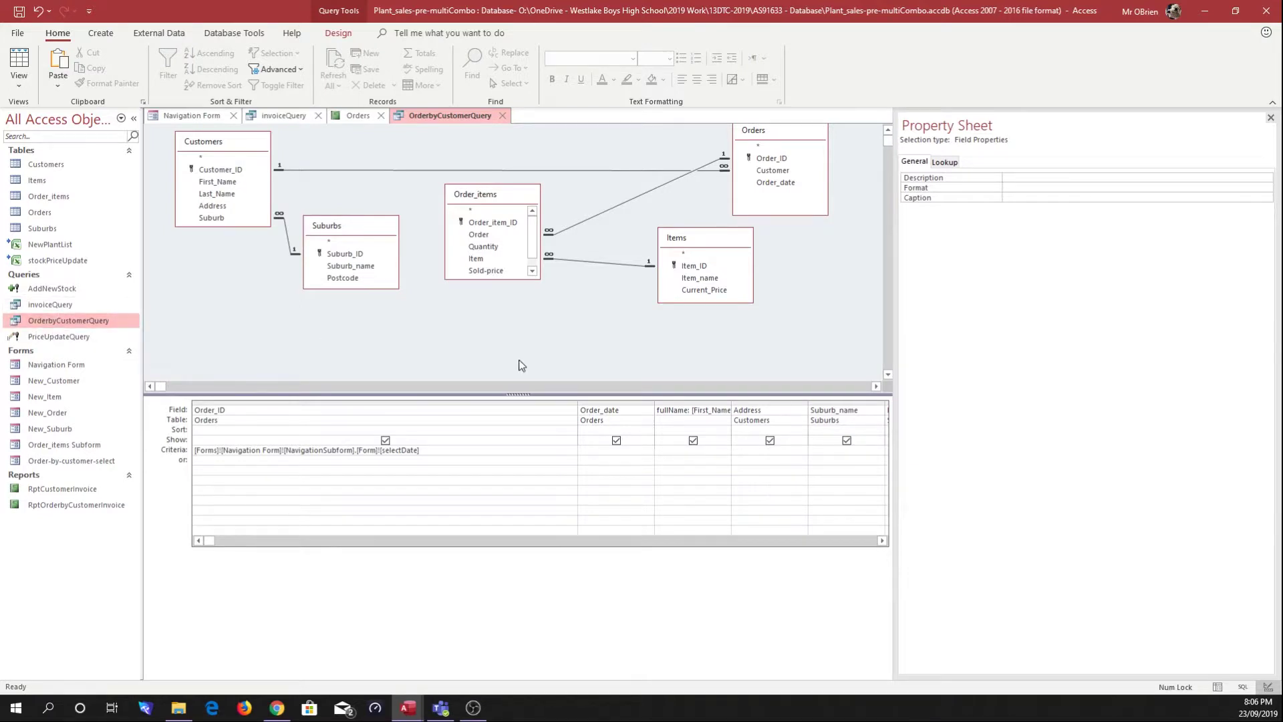
pyautogui.moveTo(721, 237); pyautogui.dragTo(703, 280)
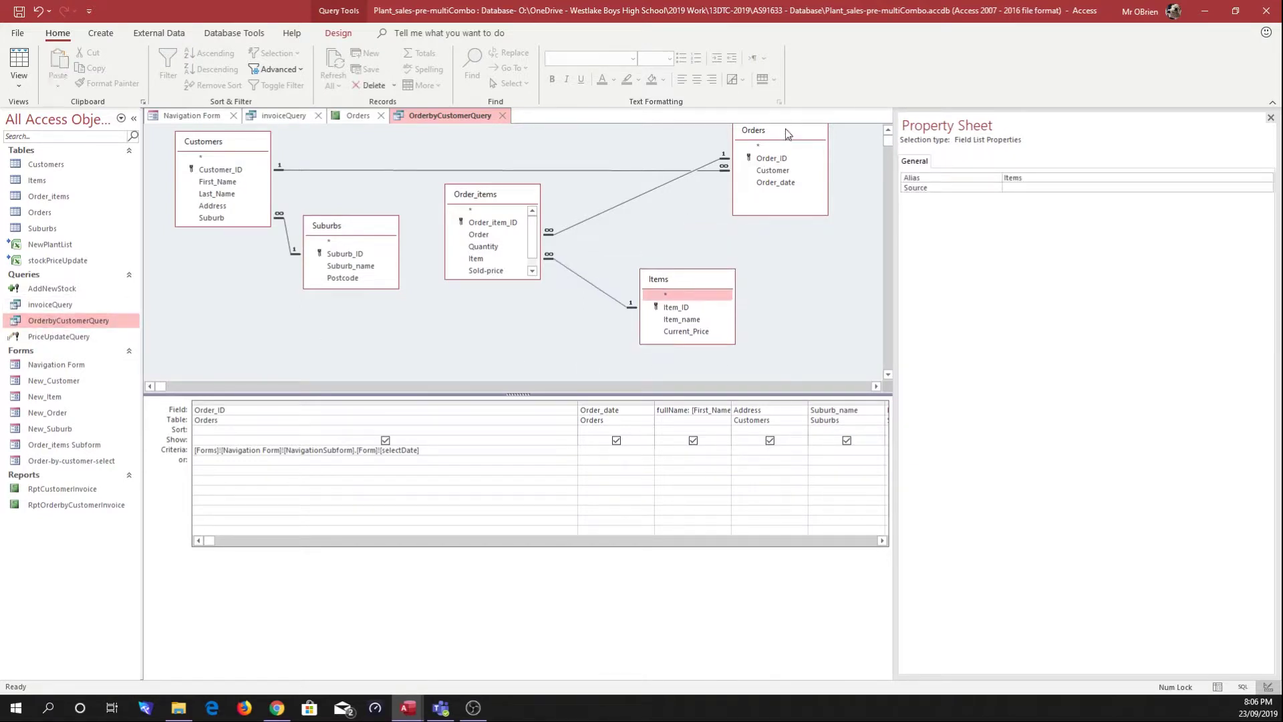
pyautogui.moveTo(778, 140); pyautogui.dragTo(791, 163)
pyautogui.moveTo(521, 194); pyautogui.dragTo(524, 235)
pyautogui.moveTo(389, 233); pyautogui.dragTo(408, 277)
pyautogui.click(229, 152)
pyautogui.moveTo(228, 152); pyautogui.dragTo(230, 158)
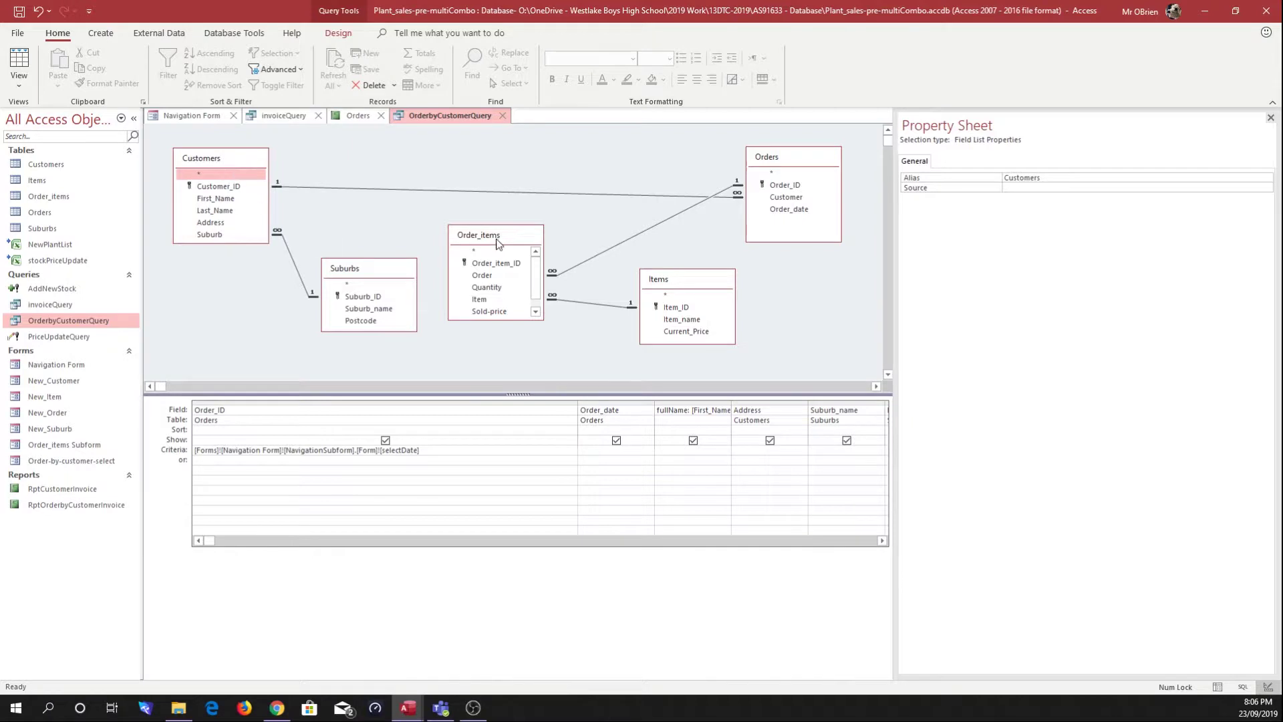
# Reposition Order_items, Orders and Items so the join lines read clearly
pyautogui.moveTo(502, 237); pyautogui.dragTo(532, 147)
pyautogui.moveTo(800, 165); pyautogui.dragTo(801, 291)
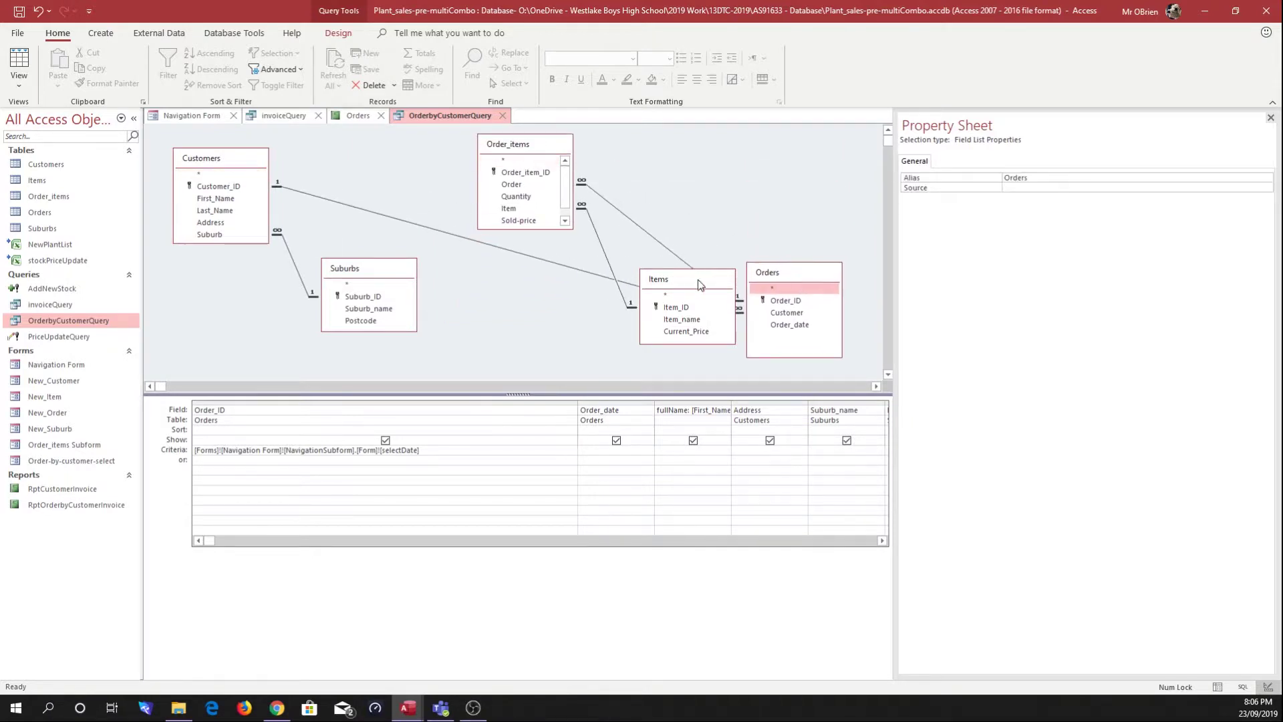
pyautogui.moveTo(712, 279); pyautogui.dragTo(722, 190)
pyautogui.moveTo(507, 148)
pyautogui.mouseDown()
pyautogui.moveTo(586, 138)
pyautogui.moveTo(526, 134)
pyautogui.mouseUp()
pyautogui.moveTo(695, 190); pyautogui.dragTo(758, 155)
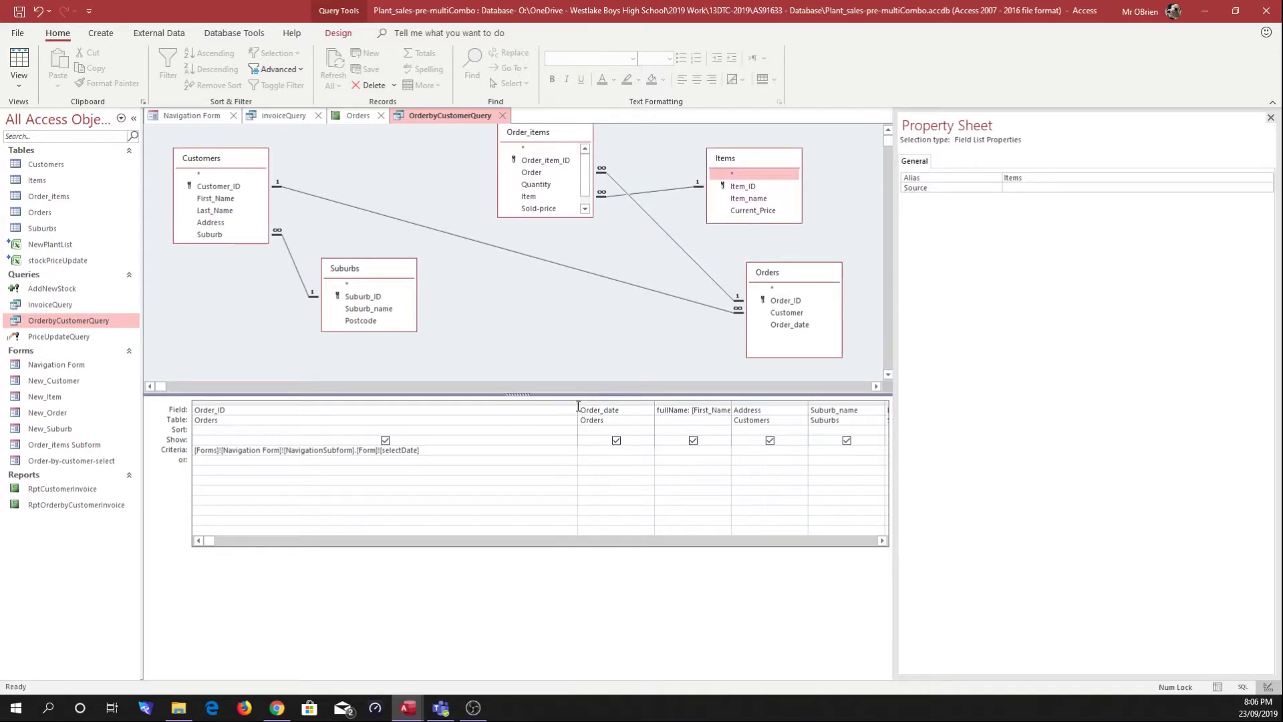
pyautogui.moveTo(578, 405); pyautogui.dragTo(288, 413)
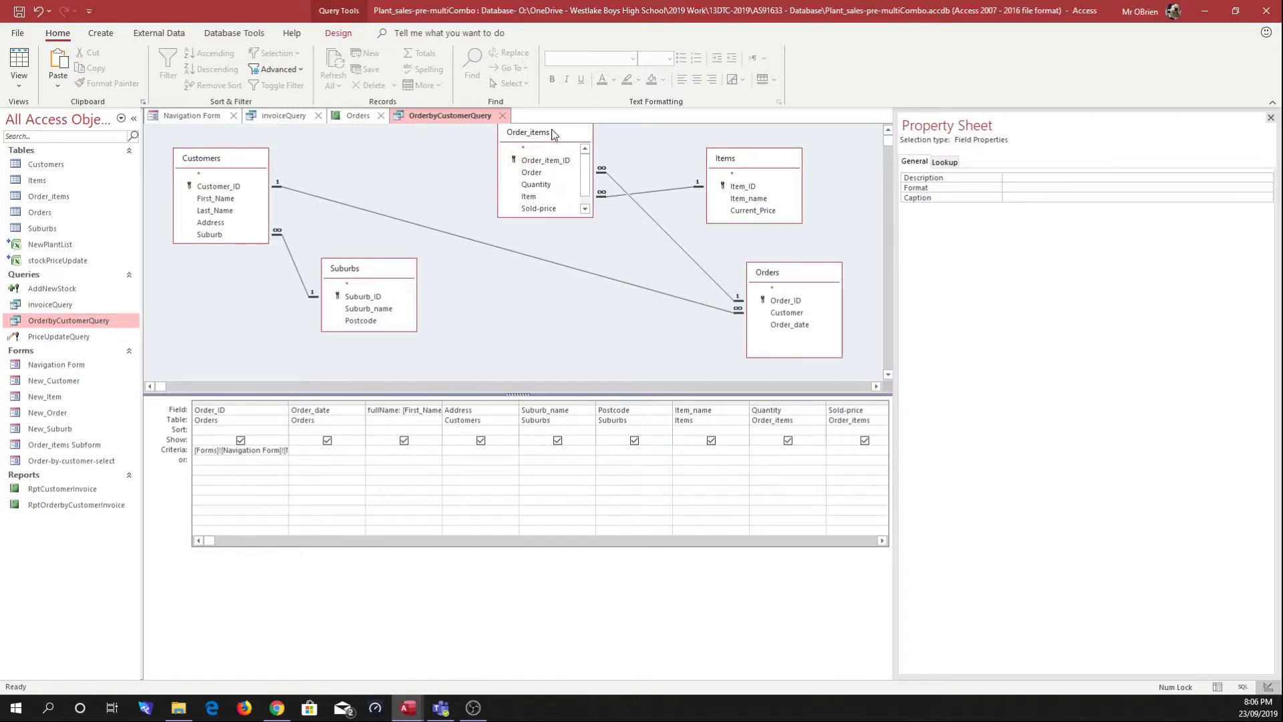
# Widen the fullName and Order_ID columns and narrow the Property Sheet to show both expressions
pyautogui.moveTo(552, 133); pyautogui.dragTo(548, 142)
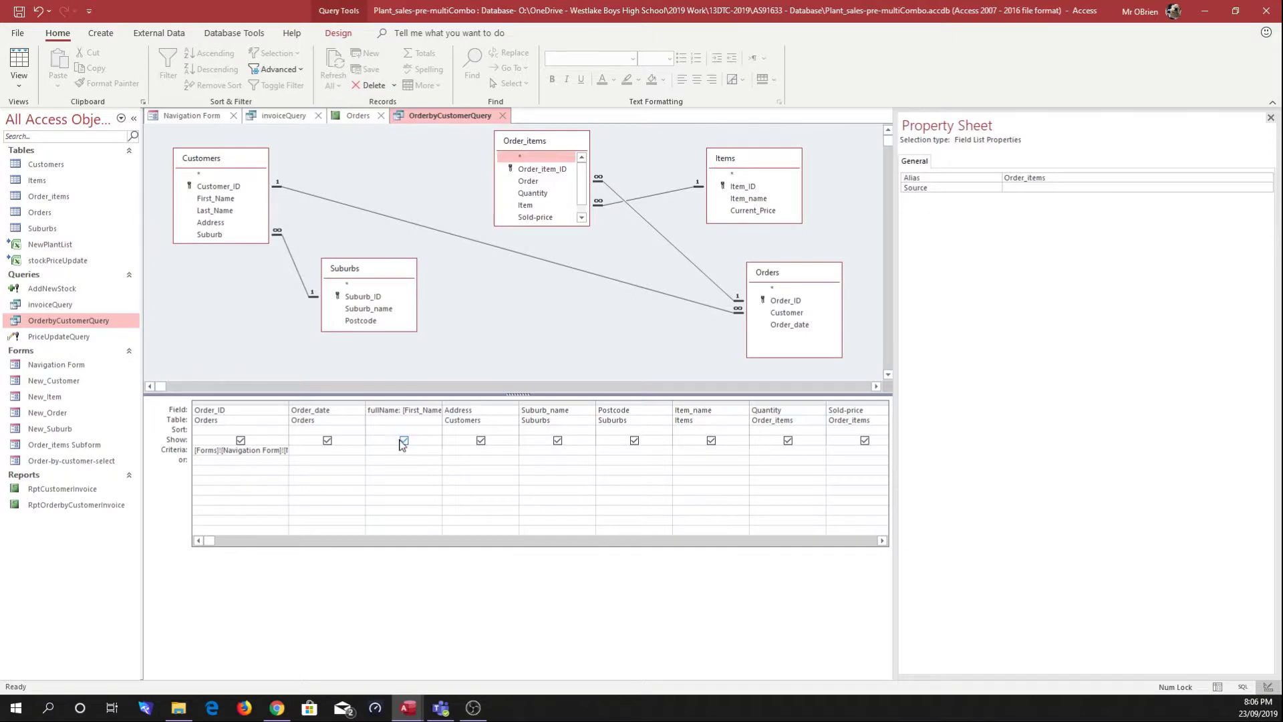
pyautogui.moveTo(442, 396); pyautogui.dragTo(490, 396)
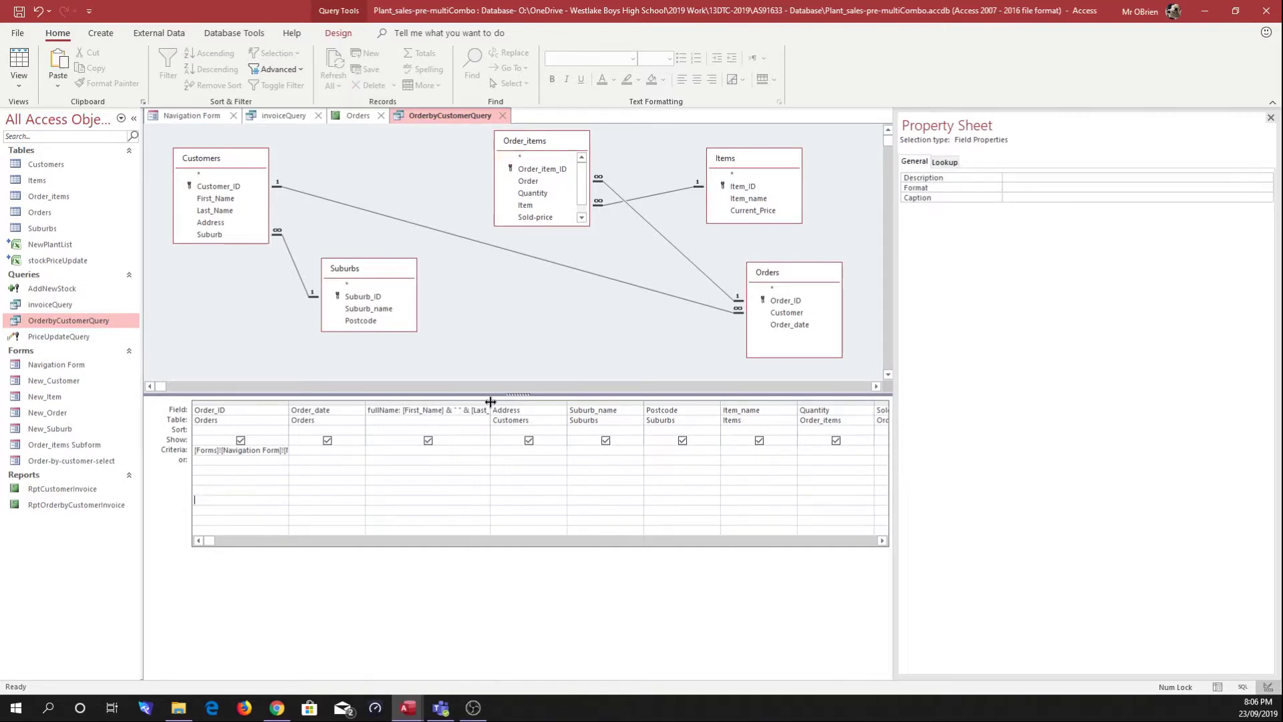
pyautogui.moveTo(491, 402); pyautogui.dragTo(455, 403)
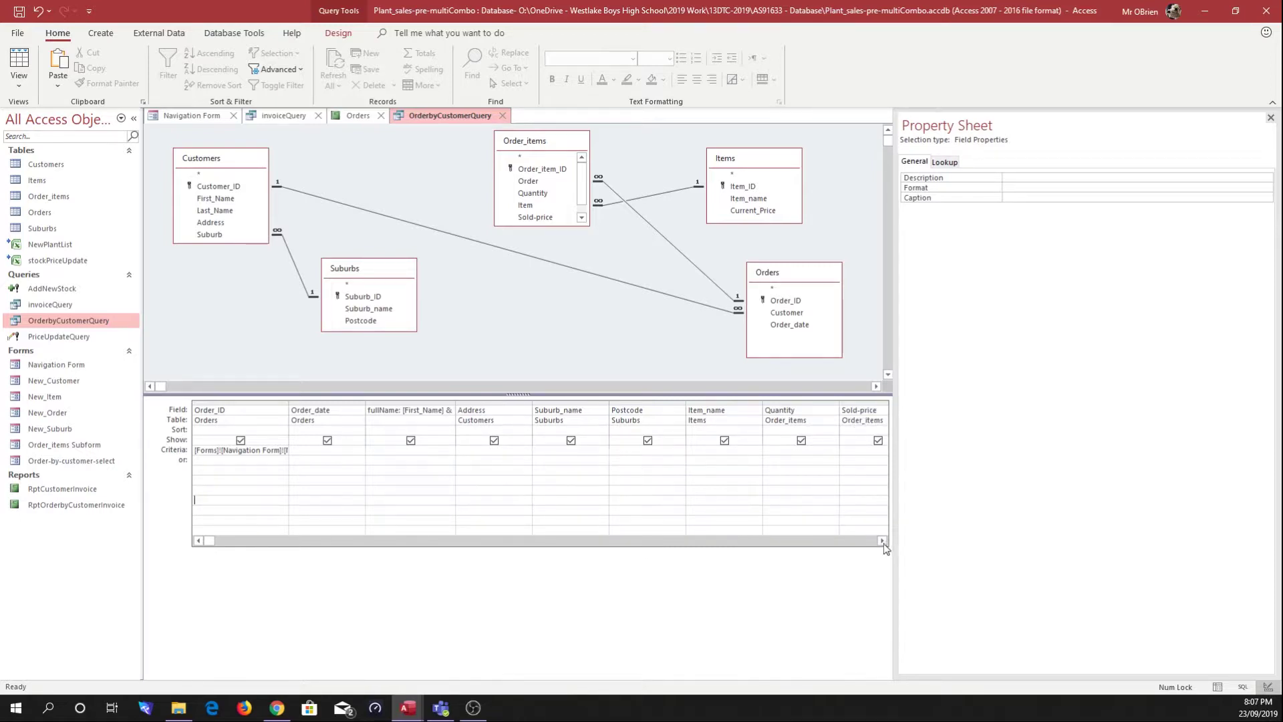
pyautogui.moveTo(894, 355); pyautogui.dragTo(1159, 331)
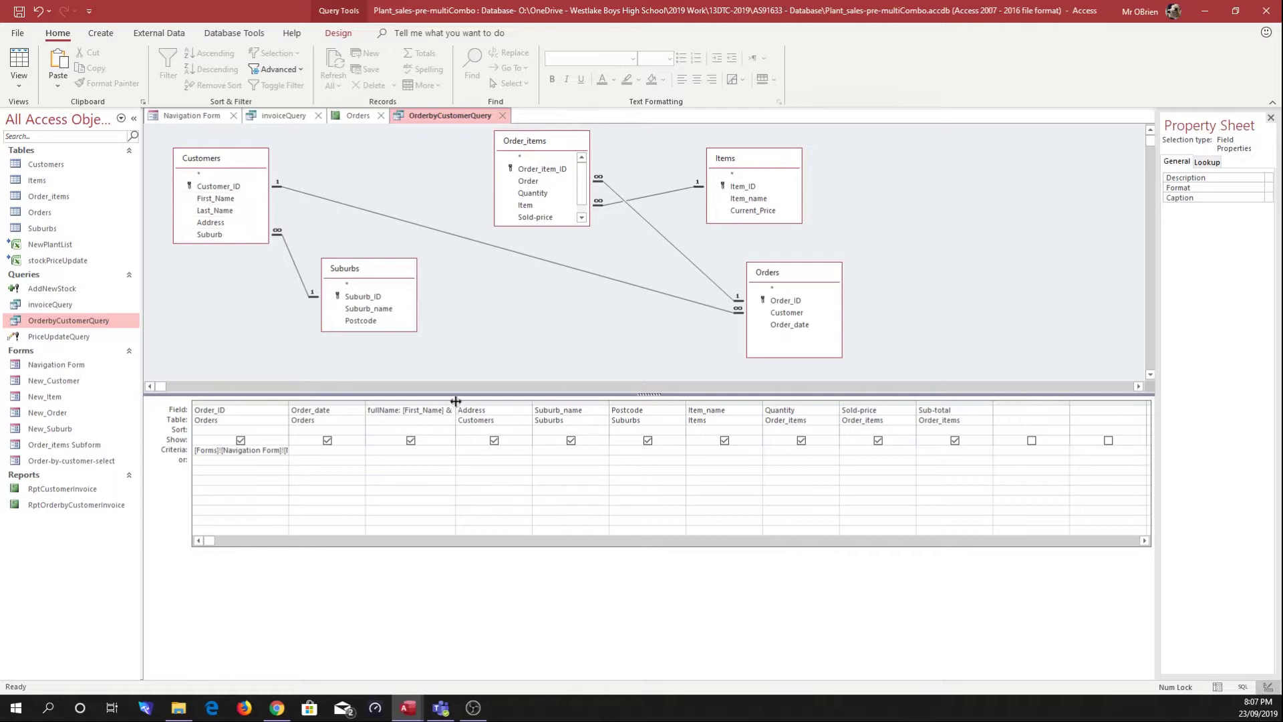
pyautogui.moveTo(455, 401); pyautogui.dragTo(532, 400)
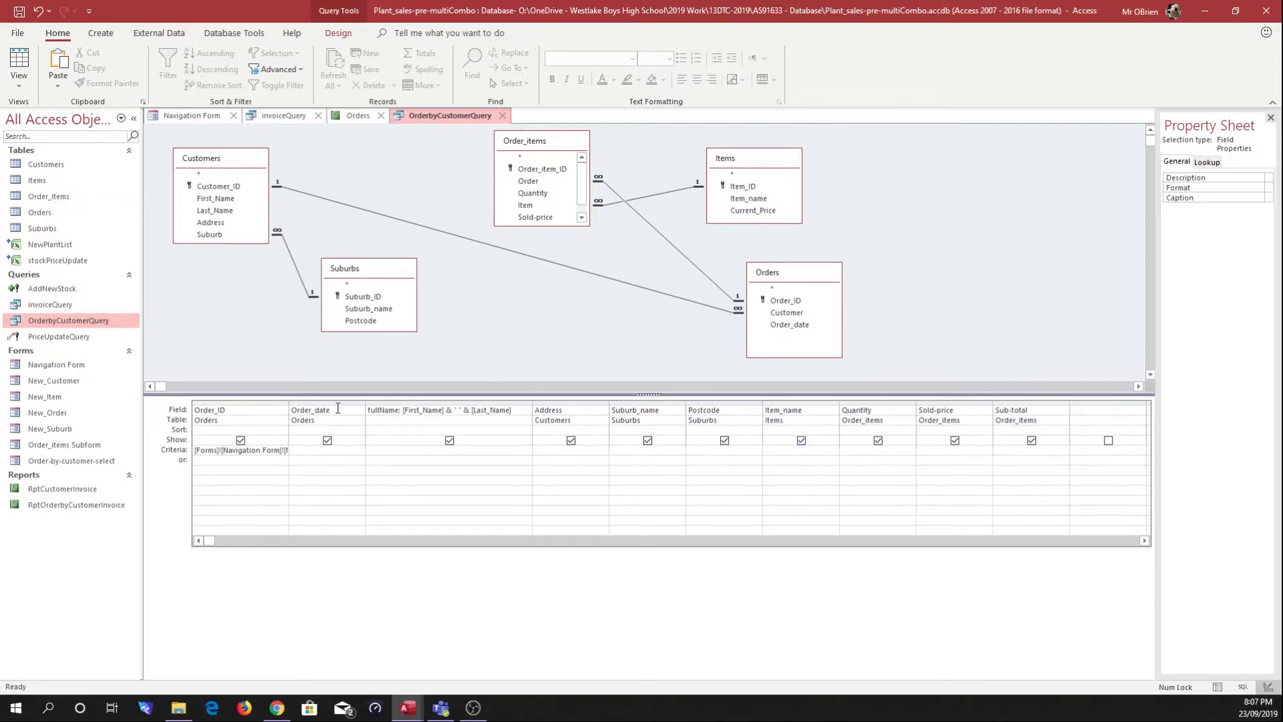
pyautogui.moveTo(289, 404); pyautogui.dragTo(594, 403)
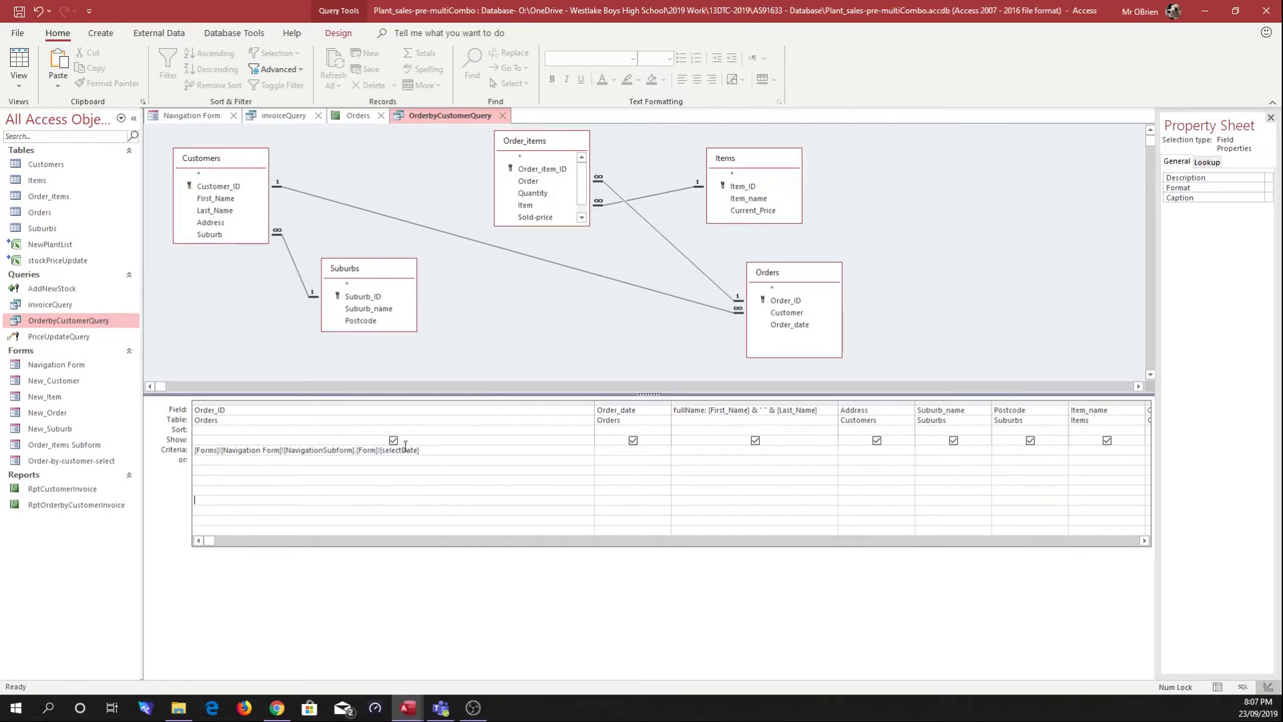
# Run the Navigation Form and open Orders > Order by Customer
pyautogui.click(219, 114)
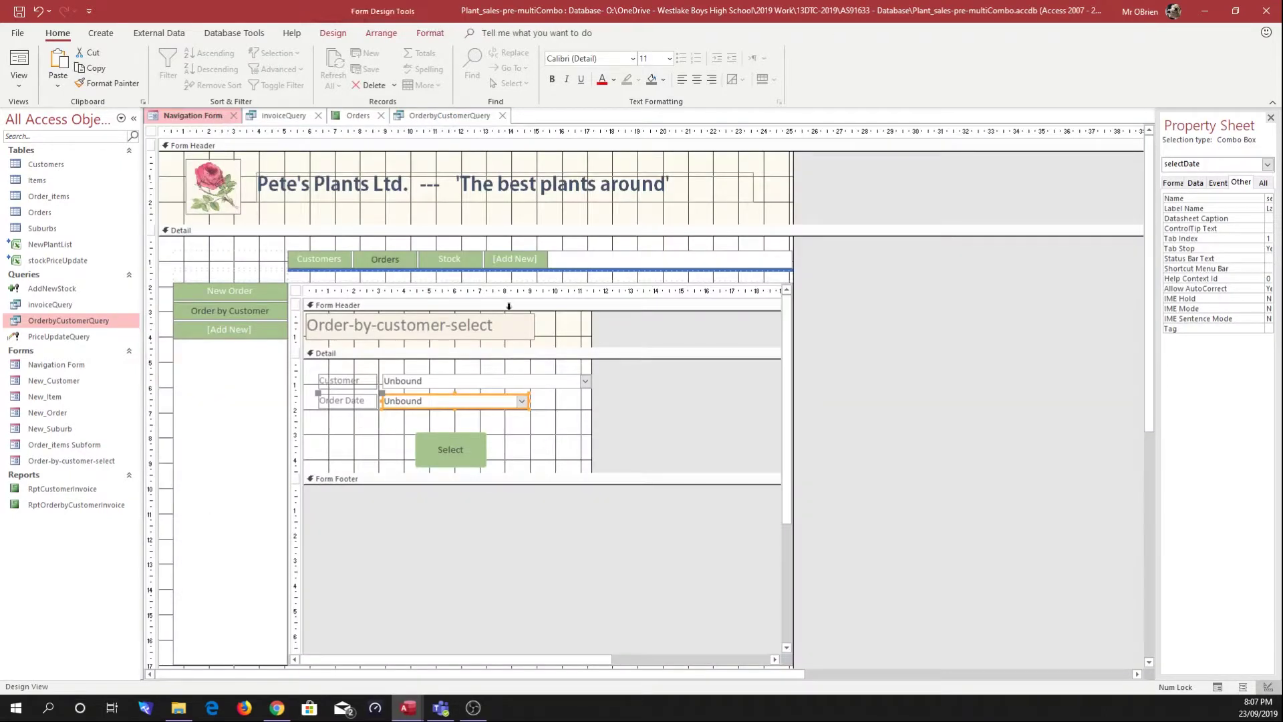
pyautogui.click(19, 62)
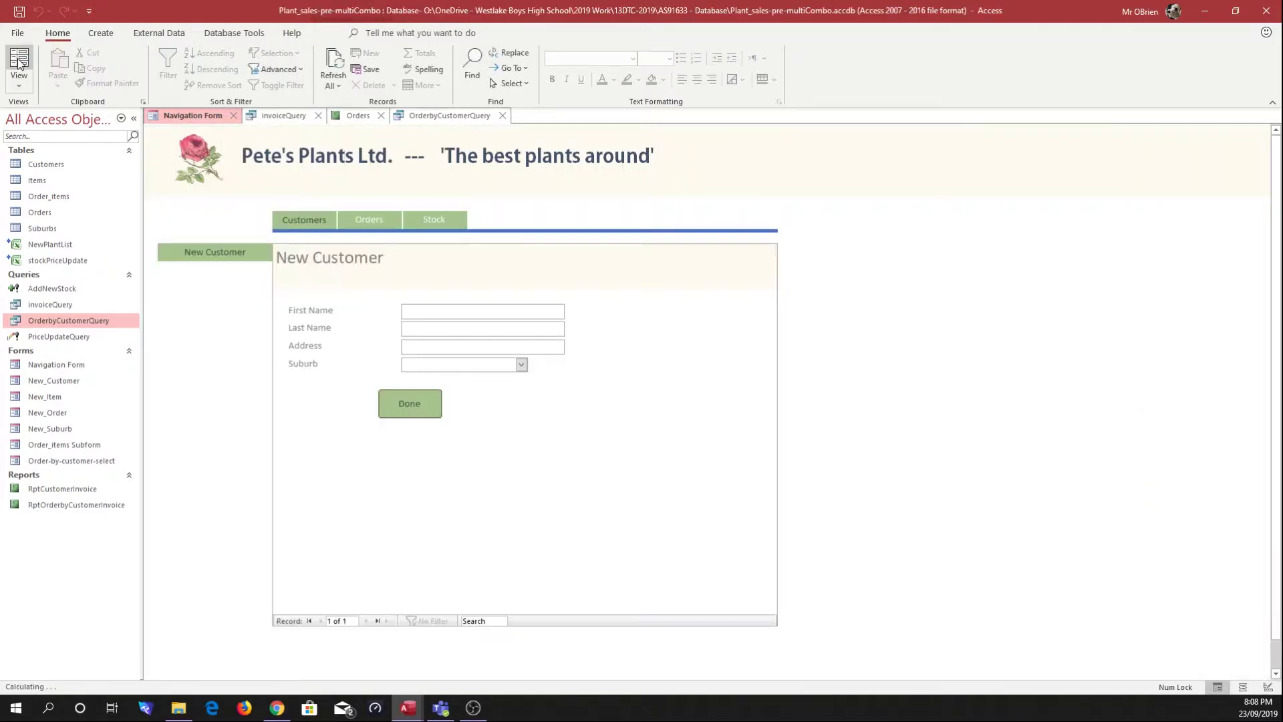
pyautogui.click(369, 221)
pyautogui.click(251, 269)
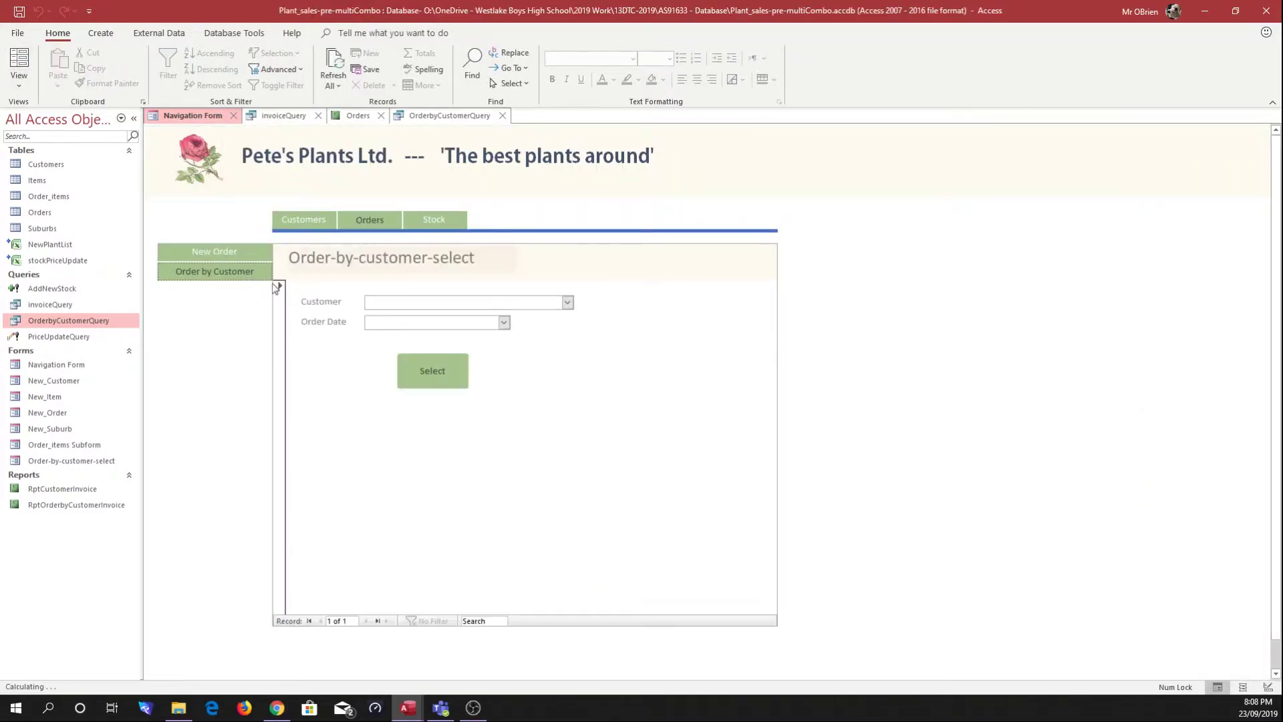
# Pick a customer and the 3/09/2019 order date, then close the query design
pyautogui.click(567, 302)
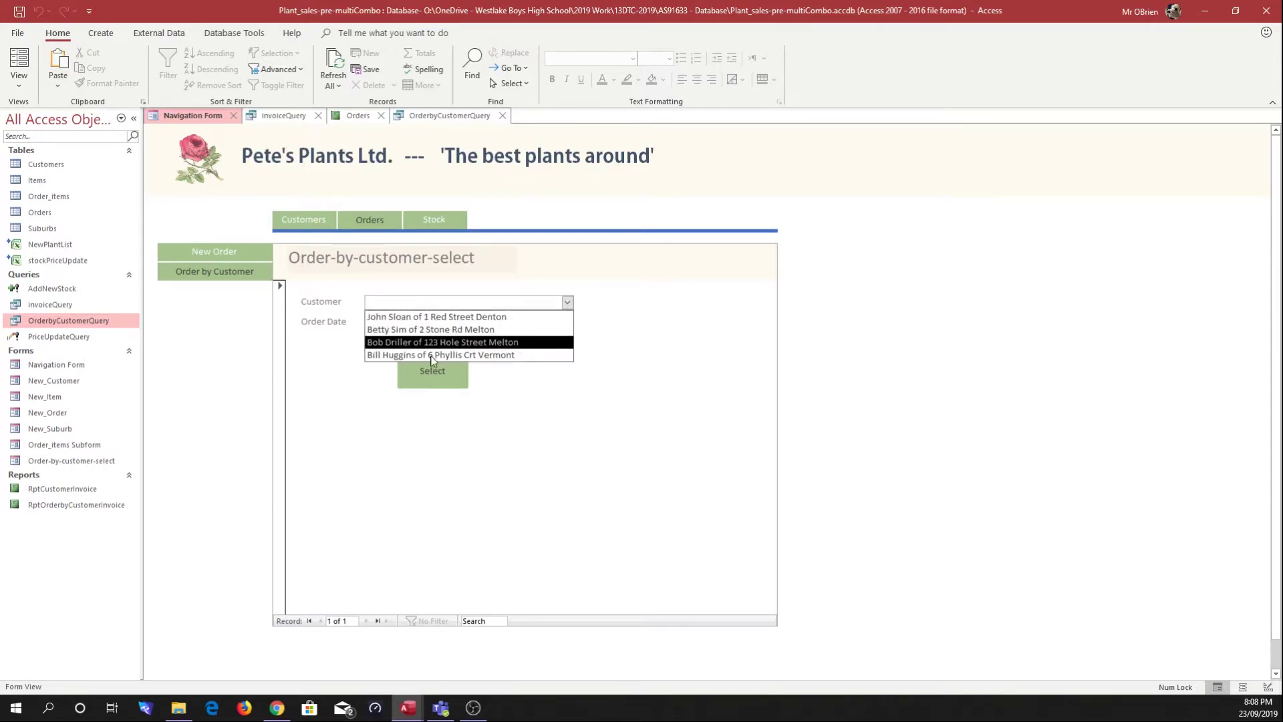
pyautogui.click(431, 355)
pyautogui.click(504, 323)
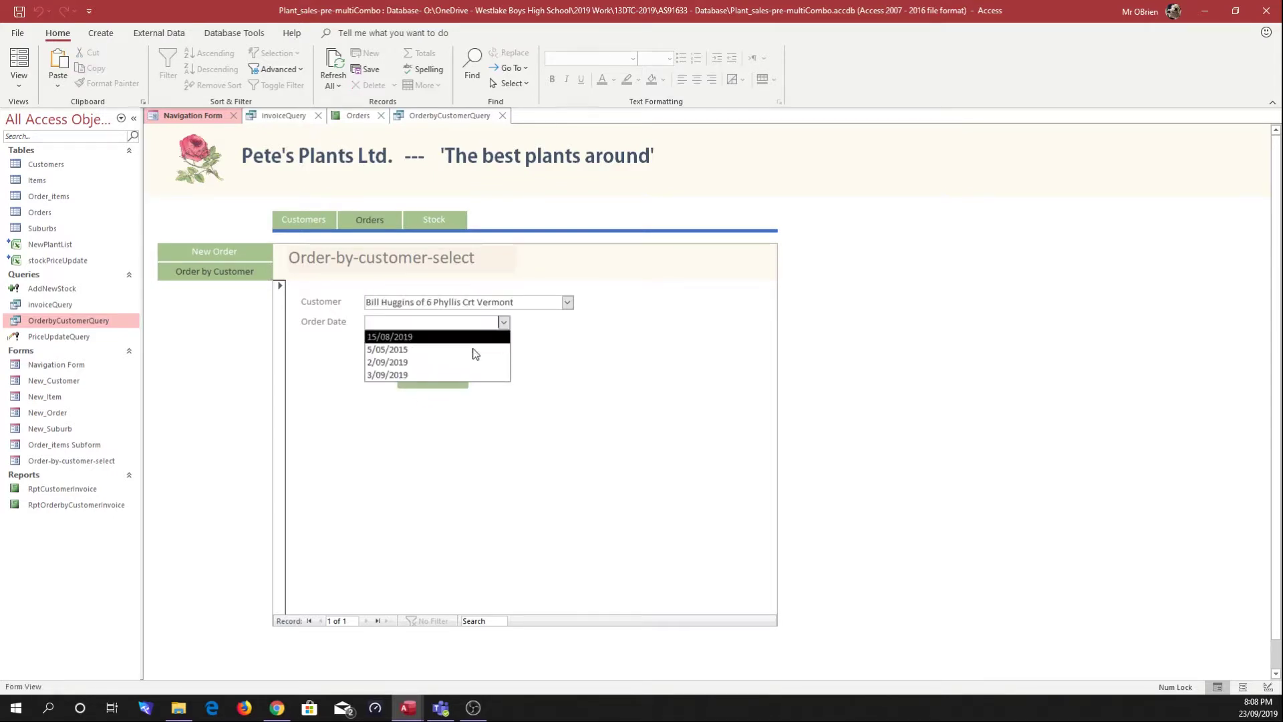
pyautogui.click(391, 376)
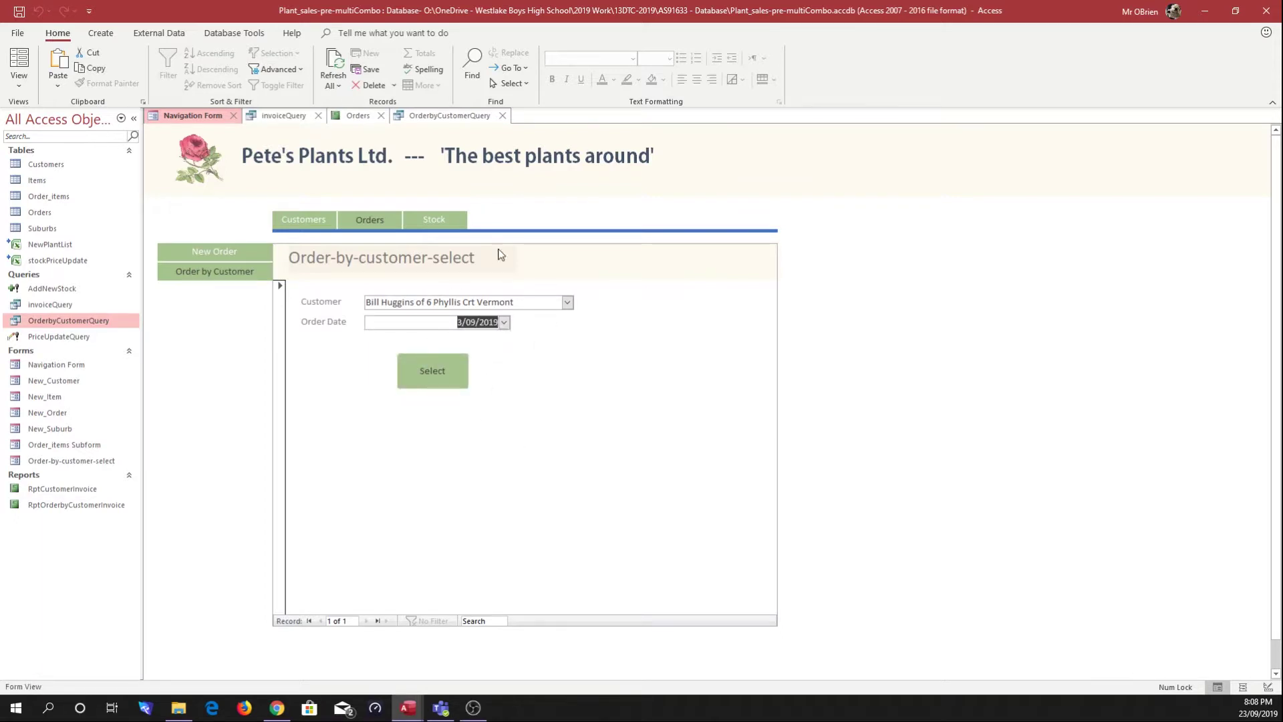
pyautogui.click(501, 115)
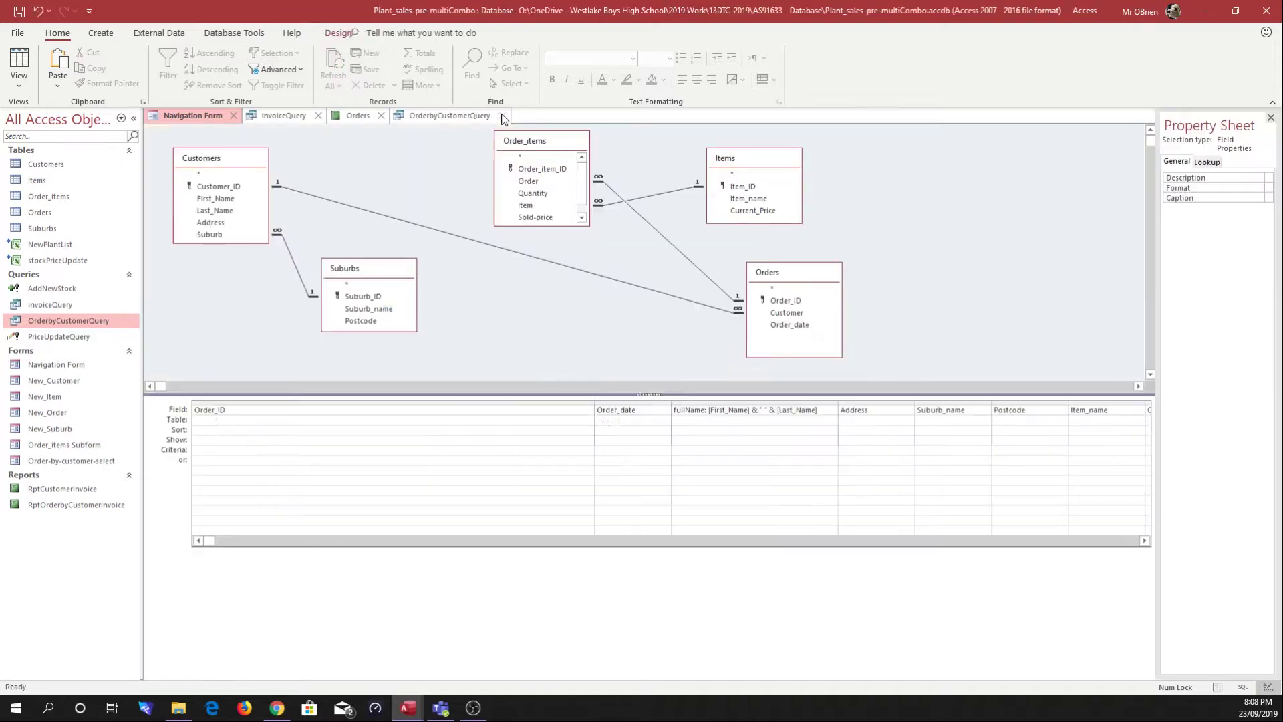
# Save and close invoiceQuery, then run OrderbyCustomerQuery to list order 87's Hibiscus and Rhododendron lines
pyautogui.click(591, 391)
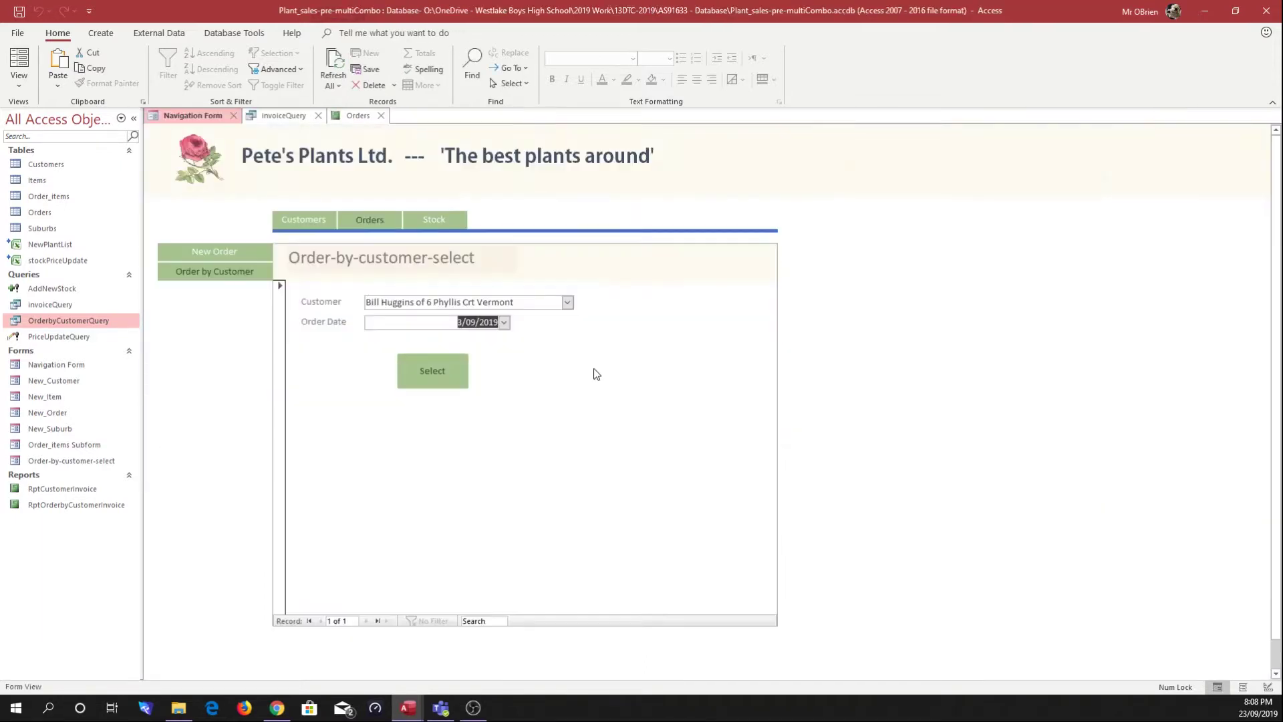
pyautogui.click(318, 115)
pyautogui.doubleClick(47, 322)
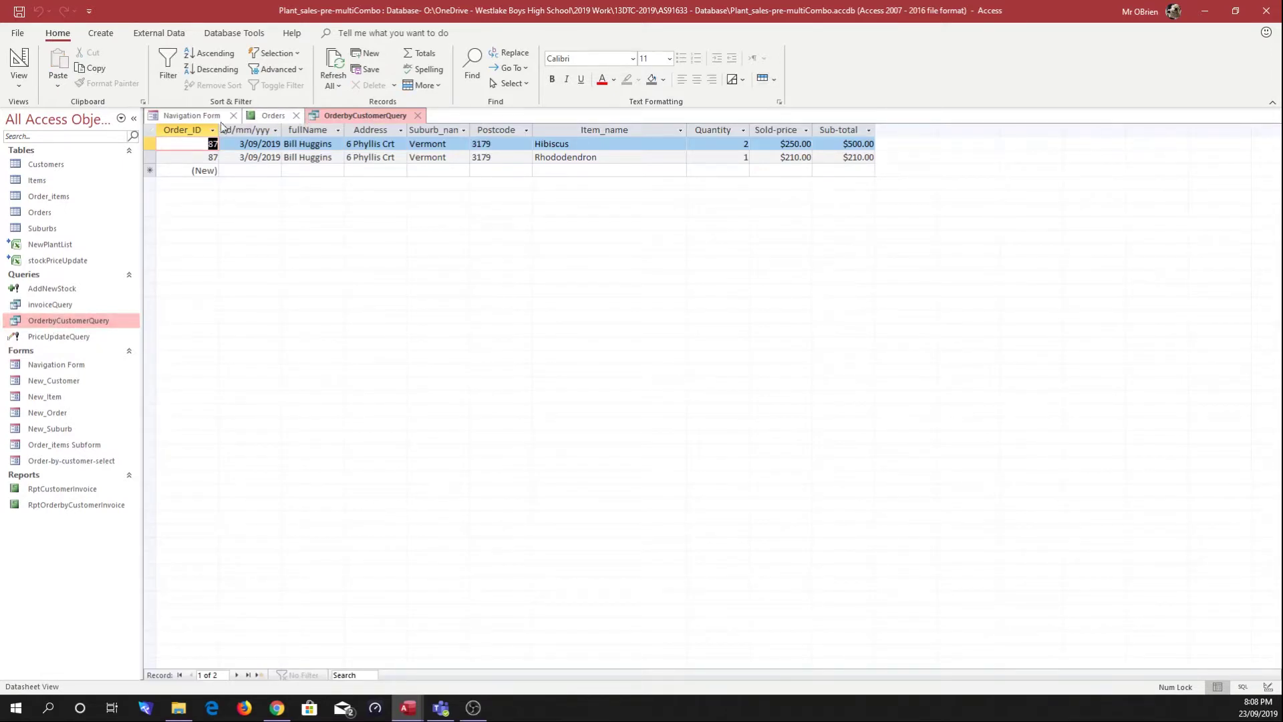
pyautogui.click(195, 115)
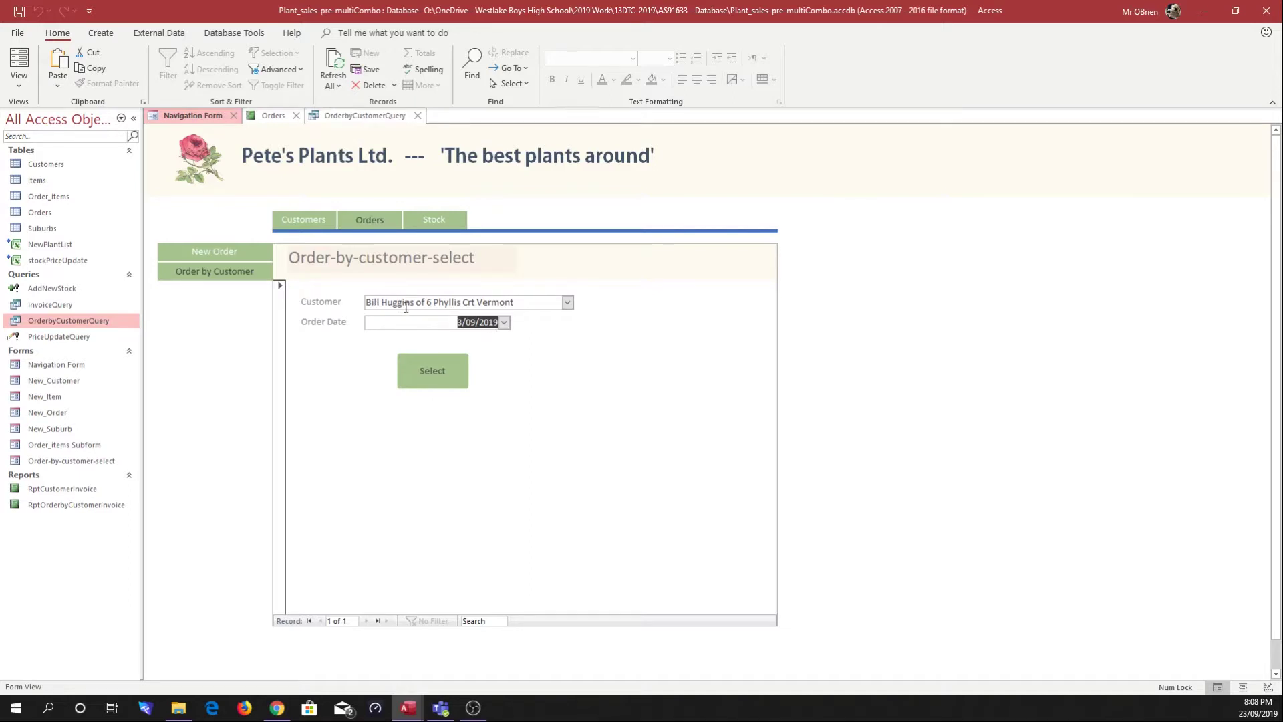
pyautogui.click(382, 116)
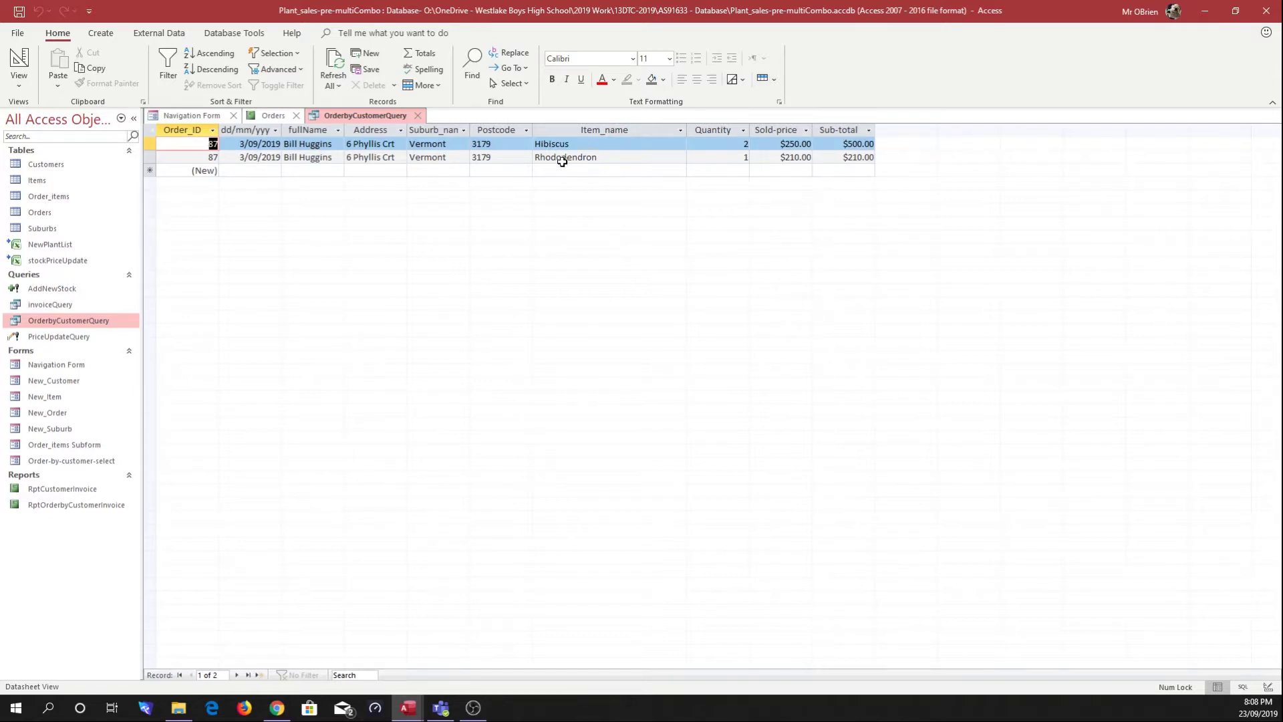
pyautogui.click(73, 508)
# In RptOrderbyCustomerInvoice's Design View, widen the Customer Invoice heading and prefix it with 'Copy of'
pyautogui.rightClick(70, 504)
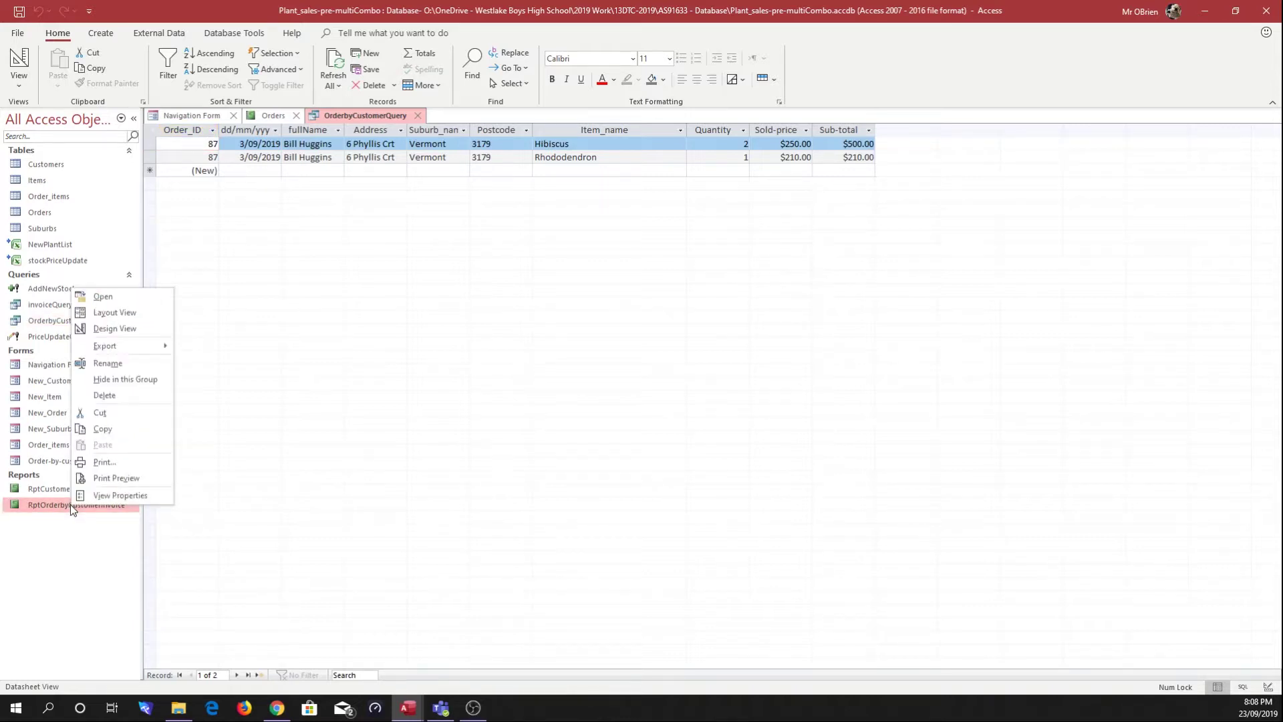
pyautogui.click(107, 329)
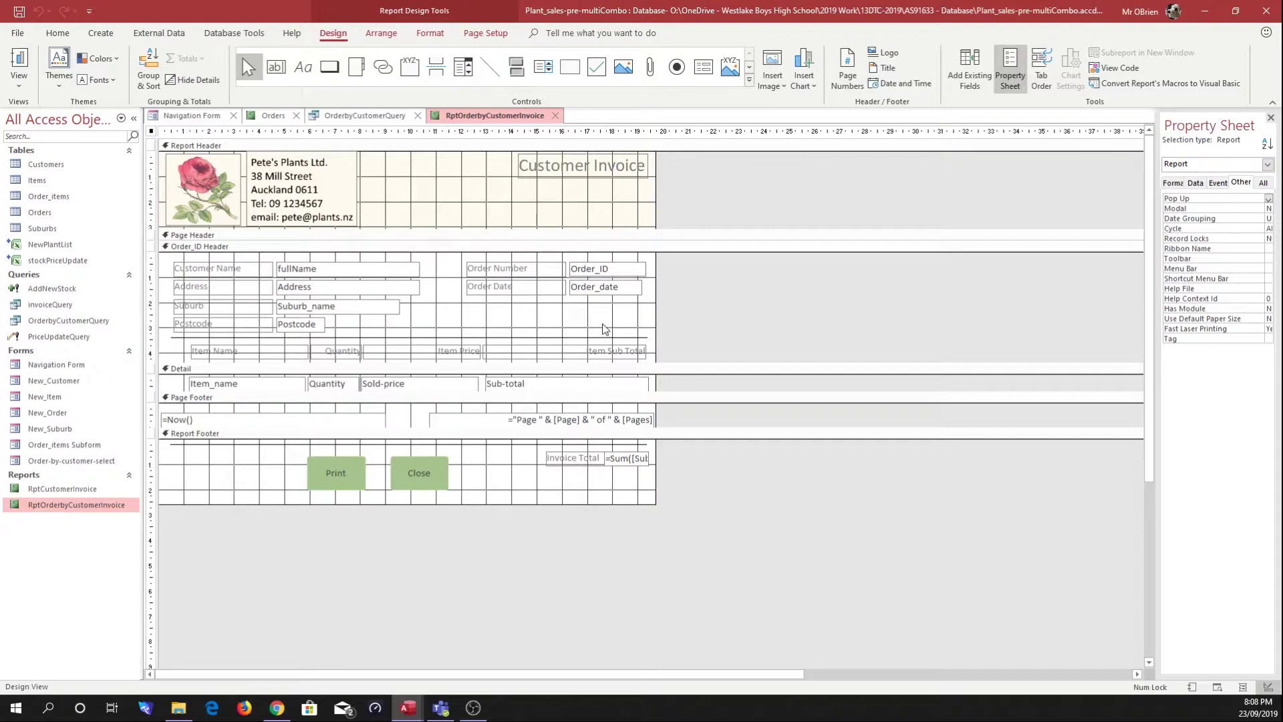
pyautogui.click(524, 165)
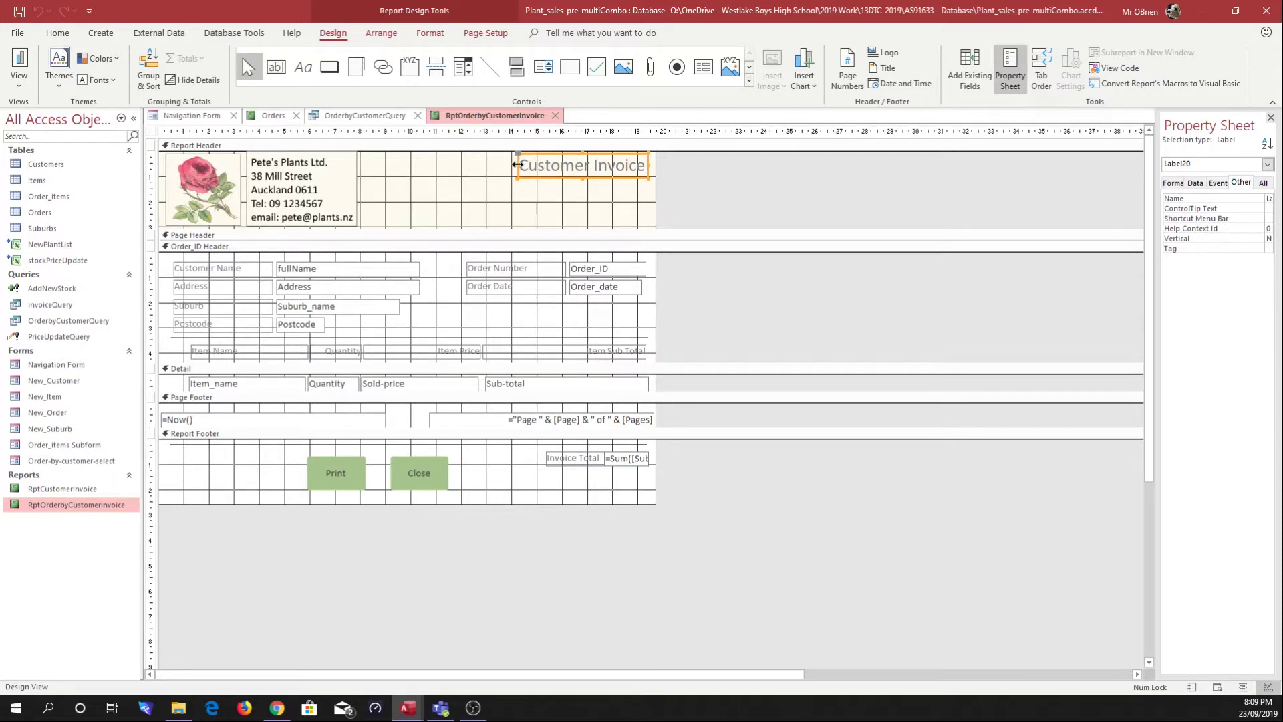
pyautogui.moveTo(518, 165); pyautogui.dragTo(427, 165)
pyautogui.click(431, 167)
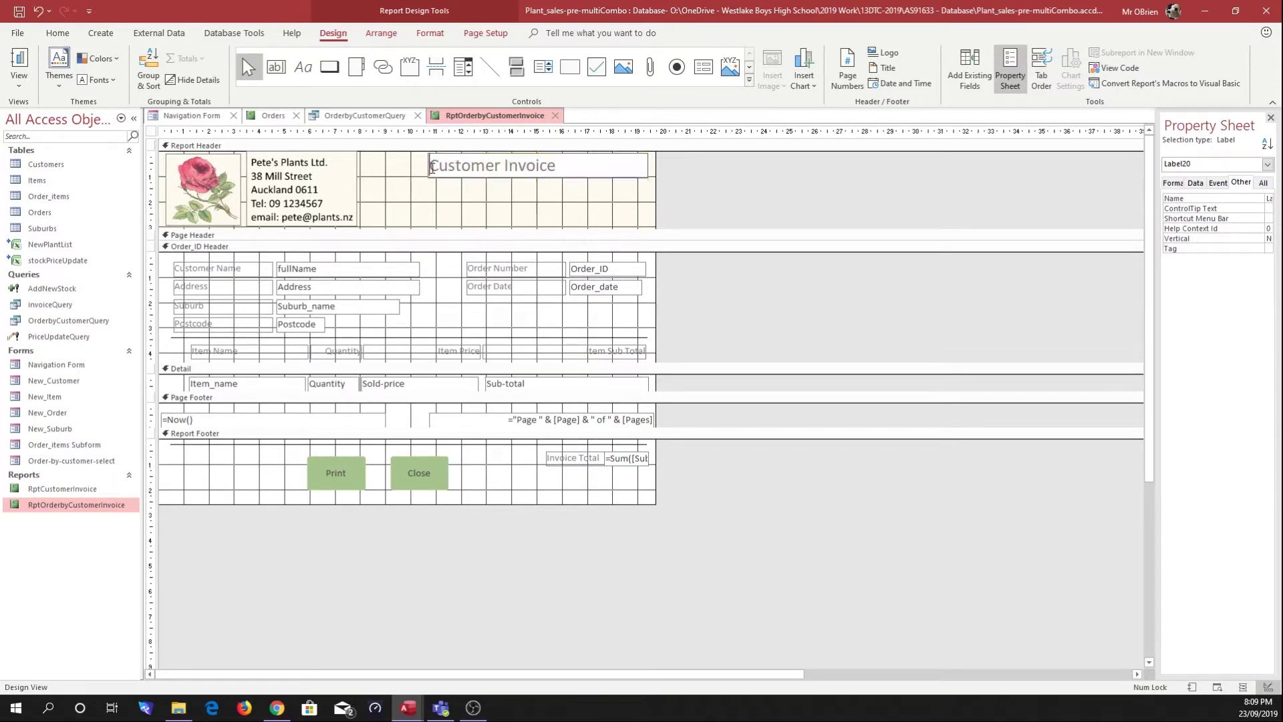
pyautogui.write('Copy ')
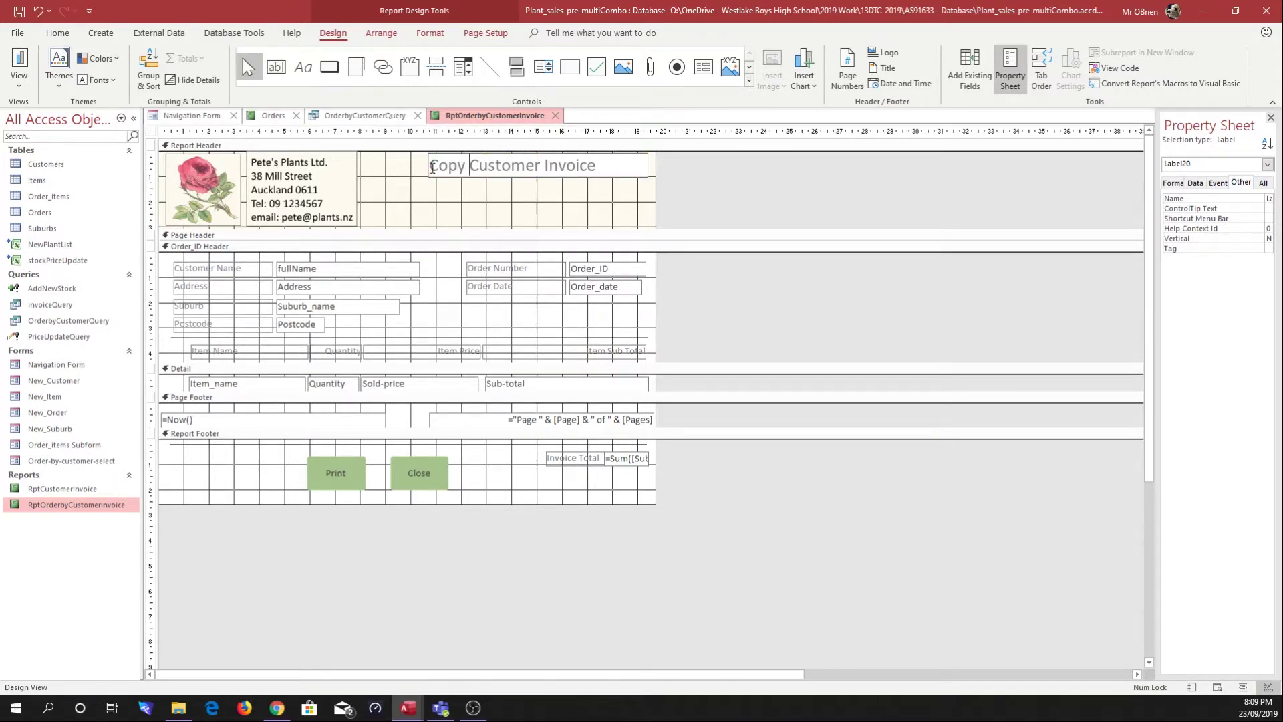
pyautogui.write('of')
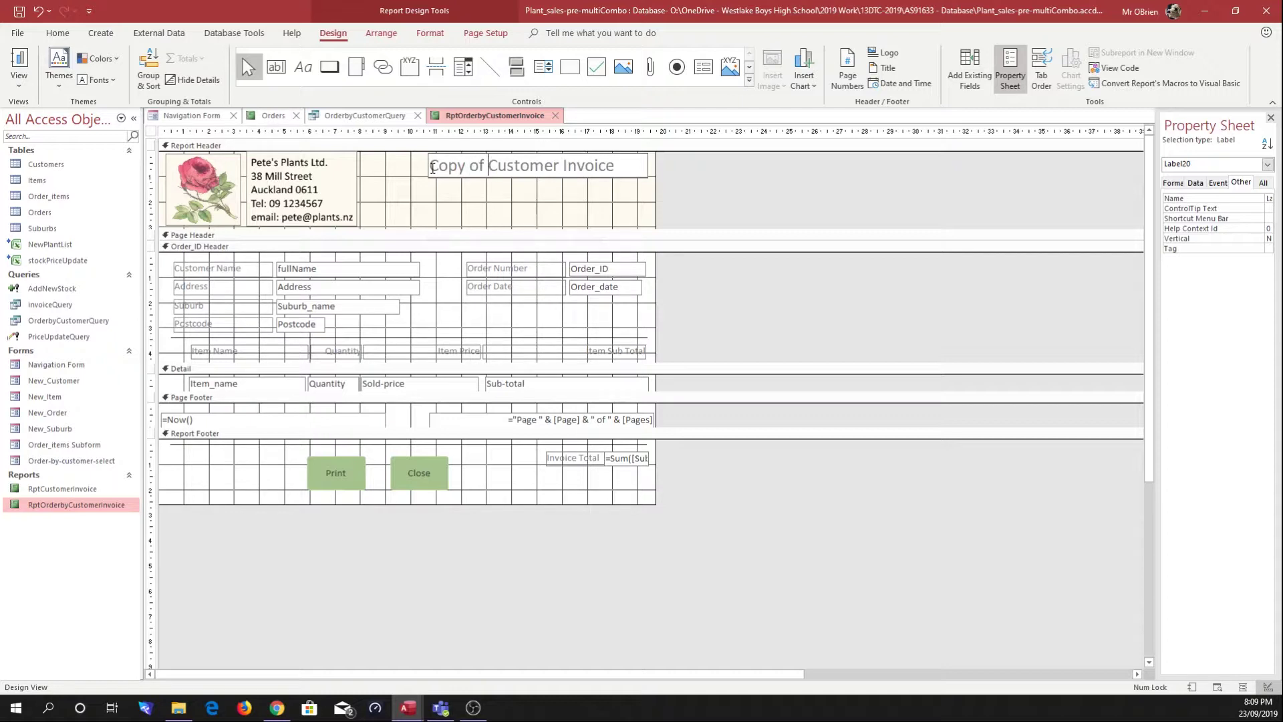
pyautogui.click(484, 197)
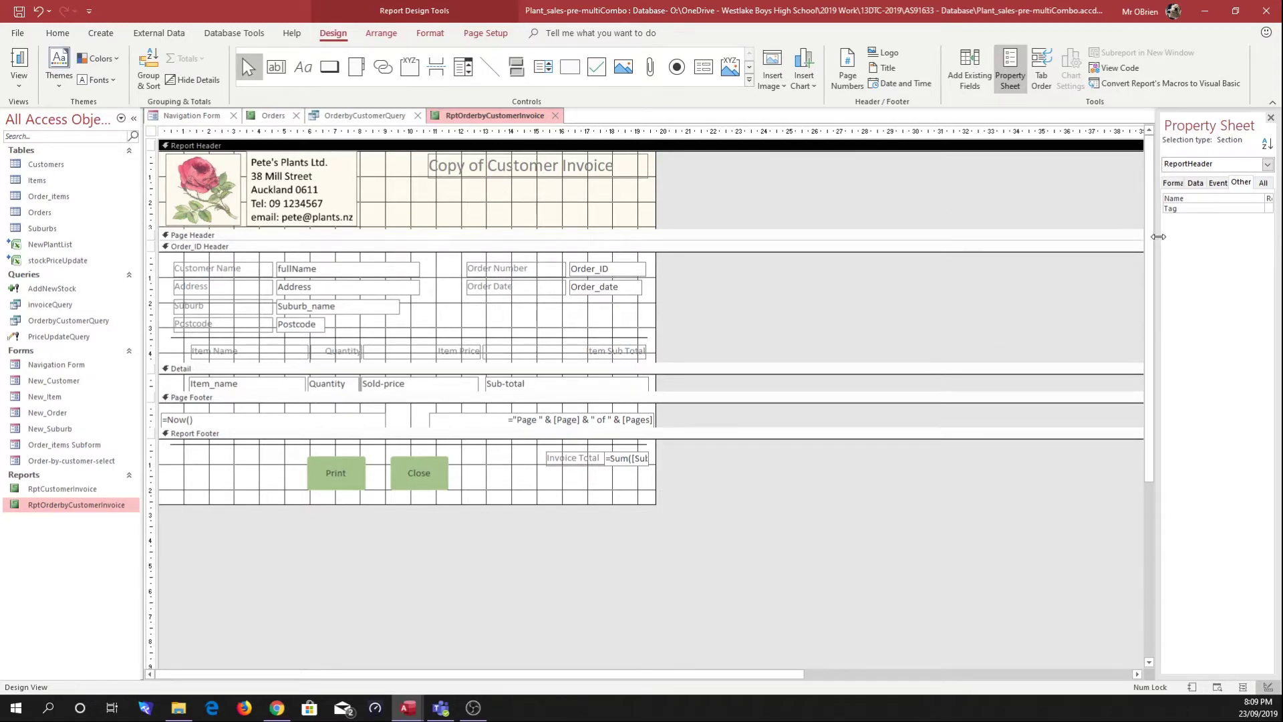
# Set the report's Record Source to OrderbyCustomerQuery on the Property Sheet's Data tab
pyautogui.moveTo(1158, 261); pyautogui.dragTo(693, 262)
pyautogui.click(741, 183)
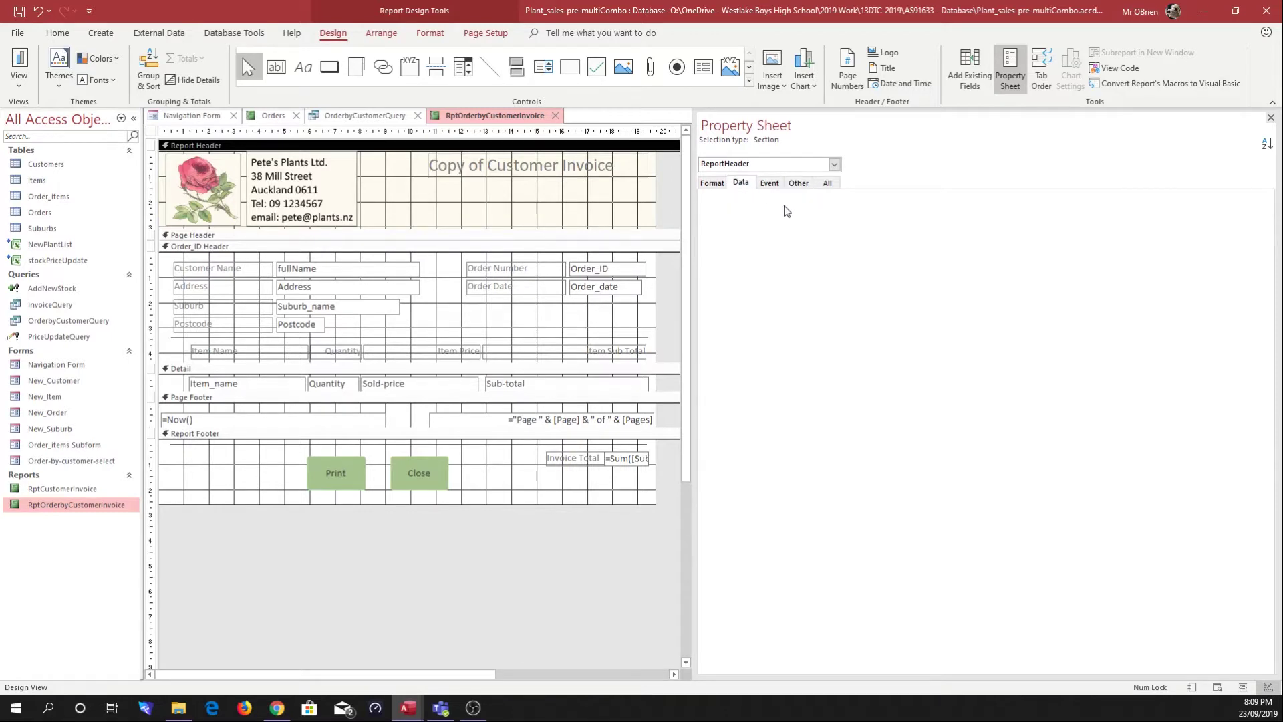
pyautogui.click(150, 131)
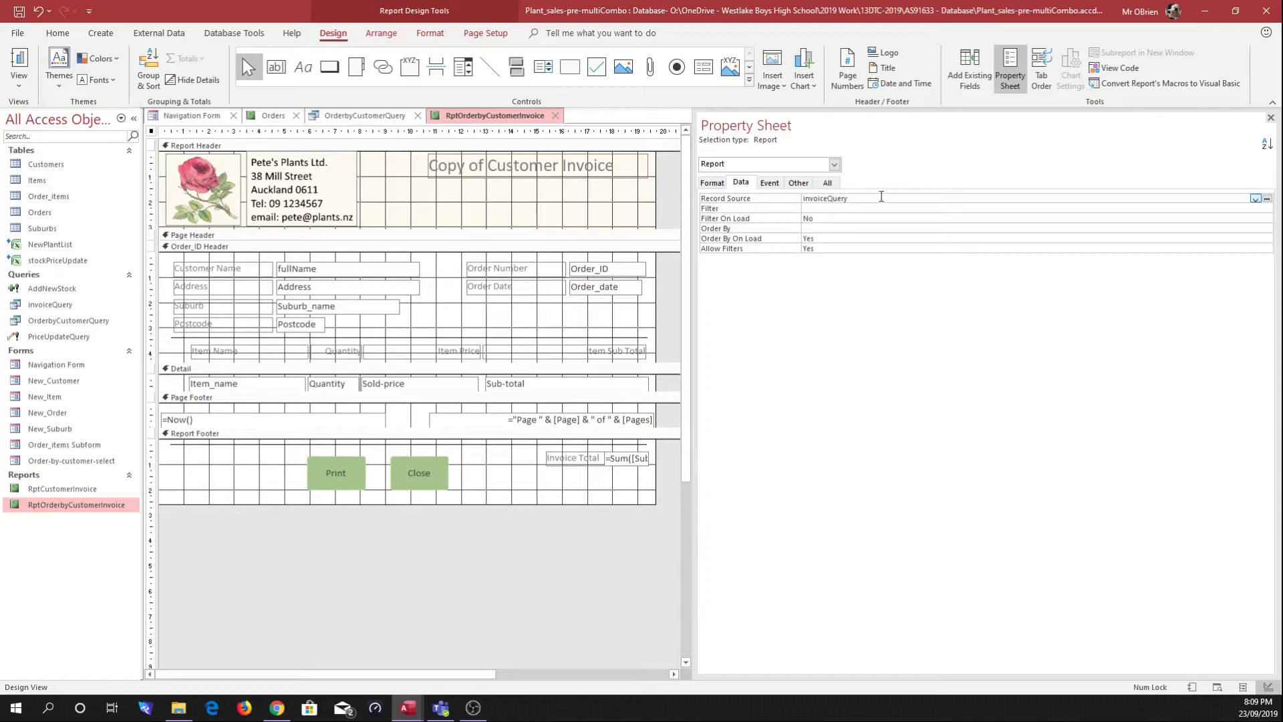
pyautogui.click(1257, 200)
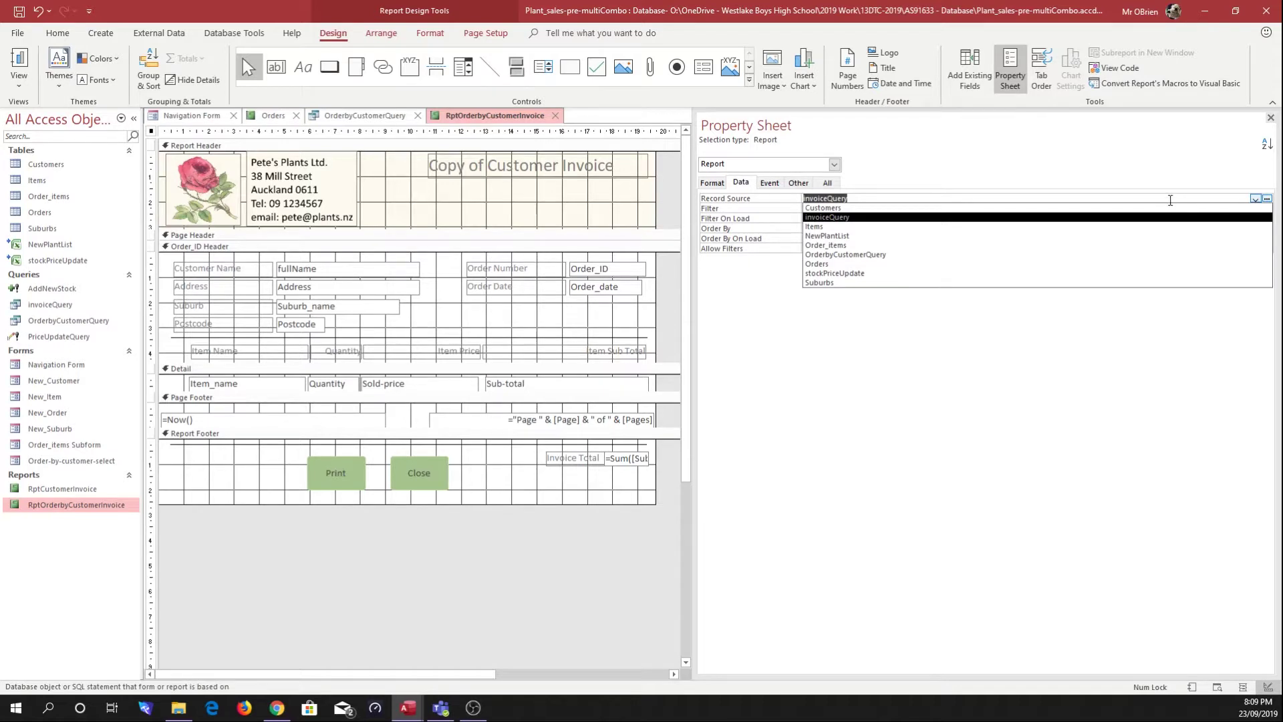
pyautogui.click(877, 255)
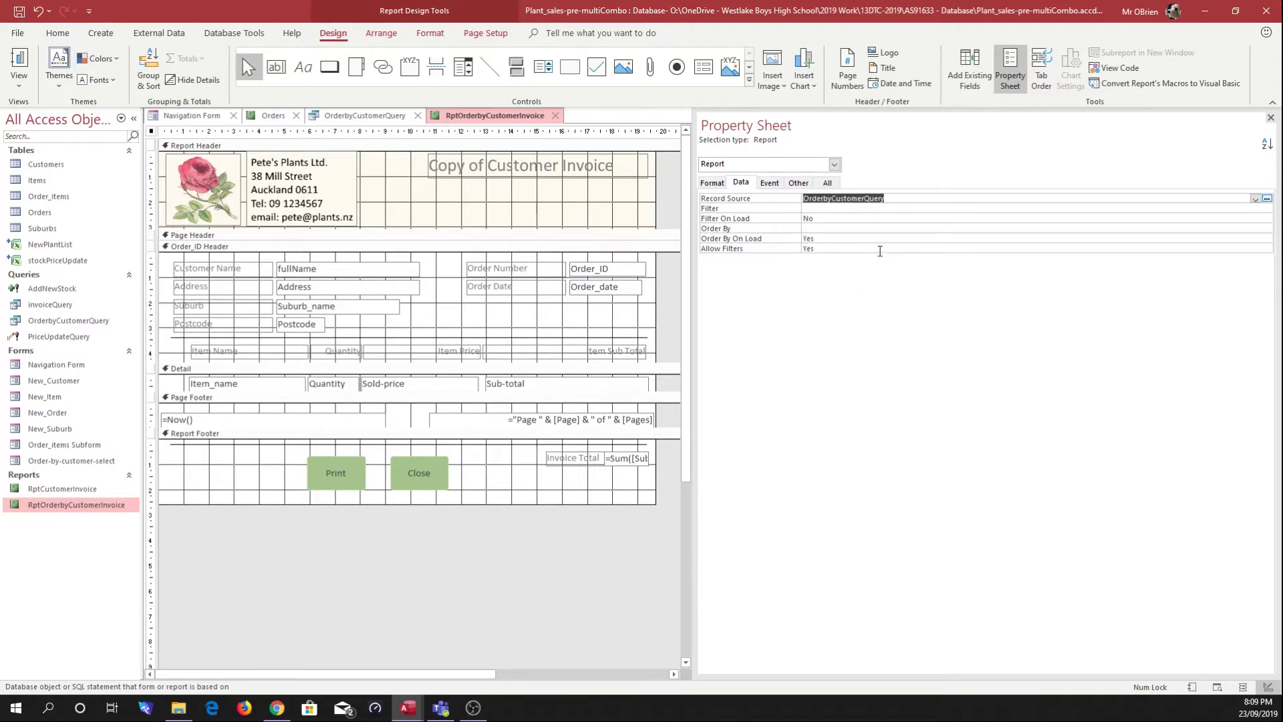
# Save and close the RptOrderbyCustomerInvoice report design
pyautogui.moveTo(695, 300); pyautogui.dragTo(952, 300)
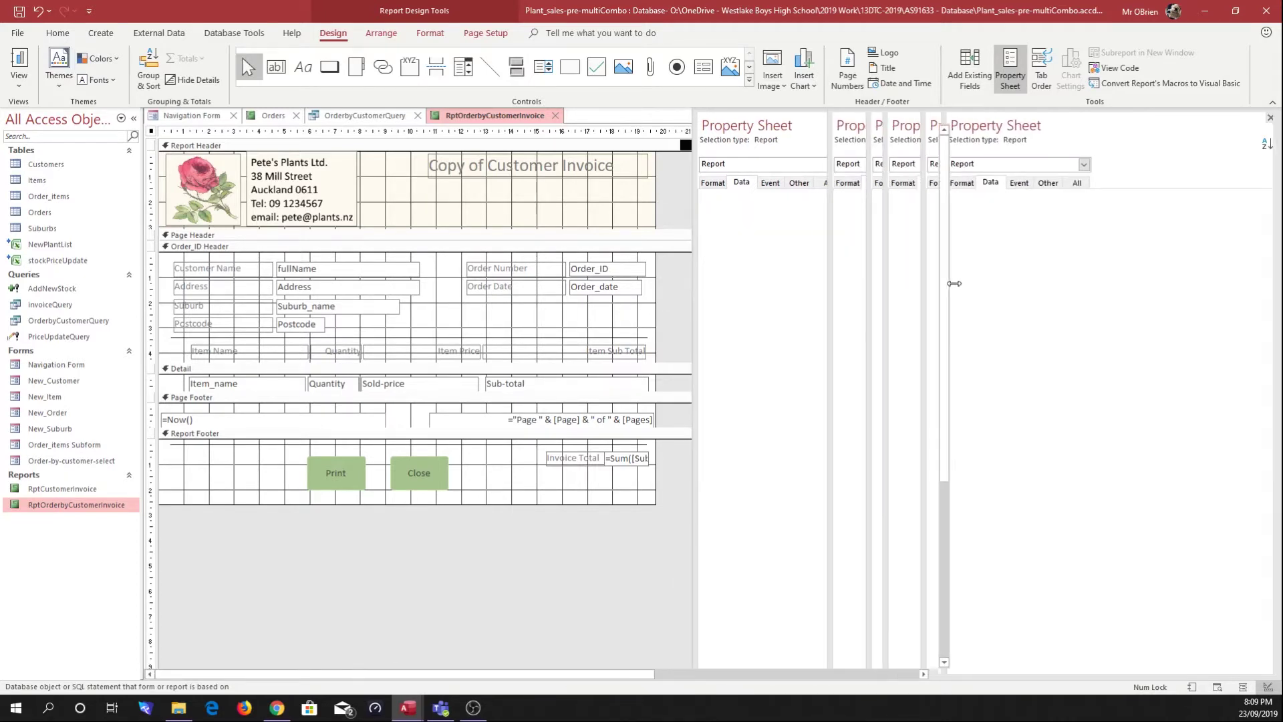
pyautogui.click(559, 117)
pyautogui.click(607, 393)
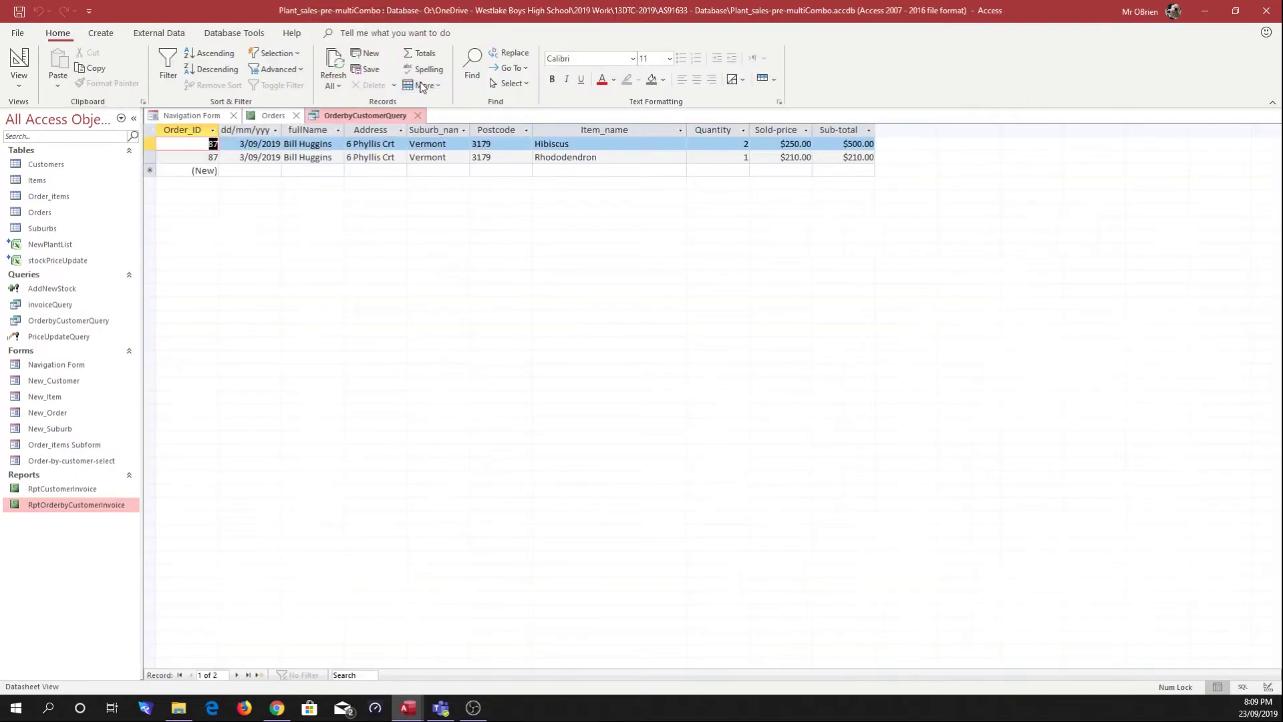
# Close the old tabs and reopen OrderbyCustomerQuery and the order 87 invoice totalling $710.00
pyautogui.click(418, 116)
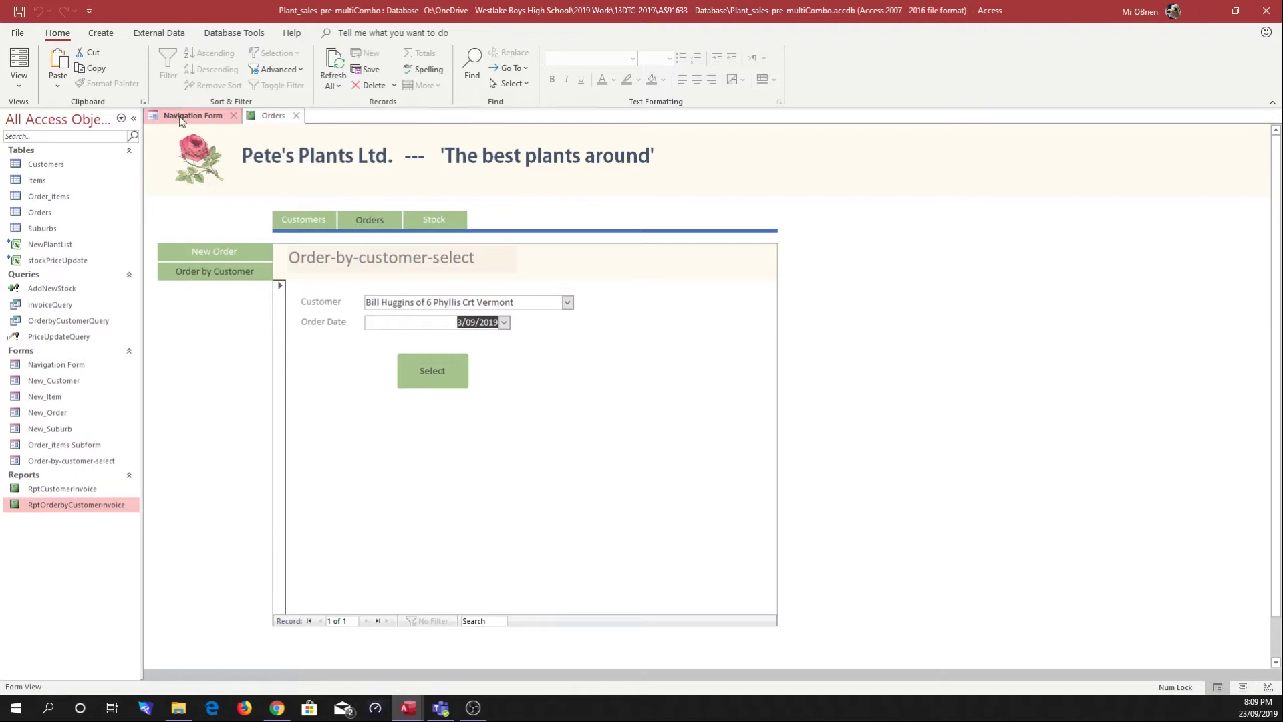
pyautogui.click(297, 117)
pyautogui.doubleClick(55, 321)
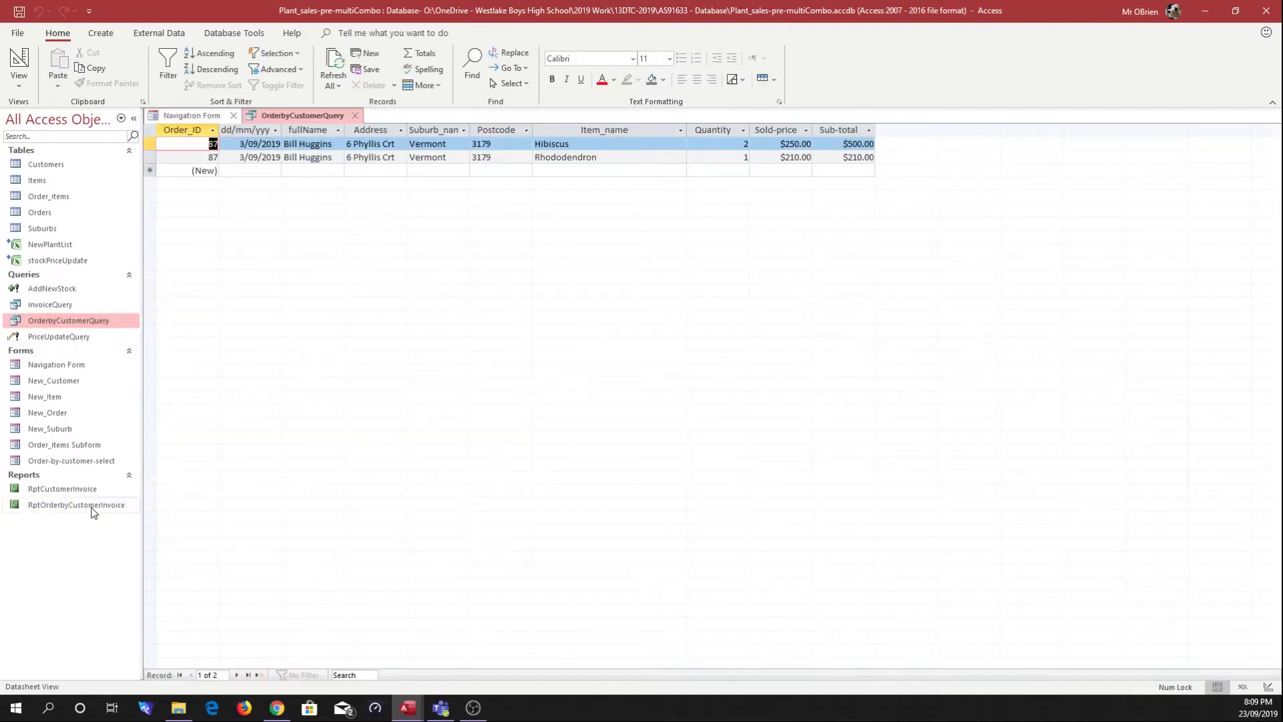
pyautogui.doubleClick(92, 506)
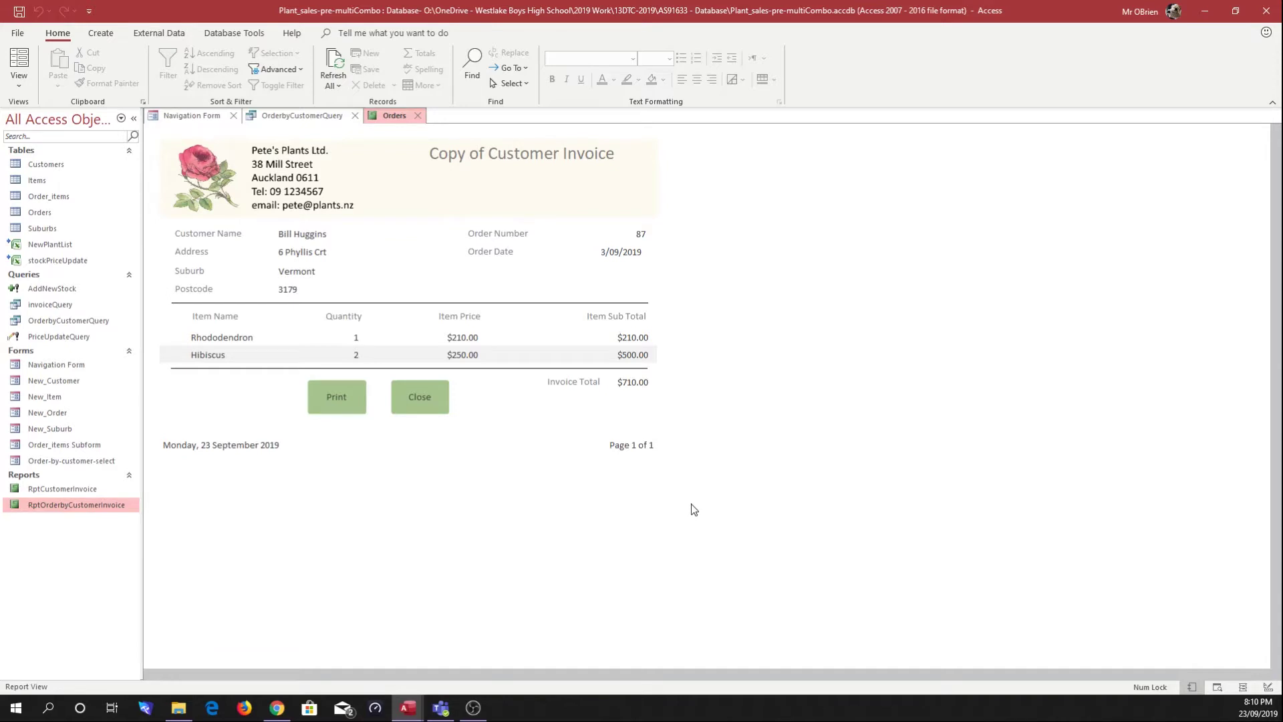
pyautogui.click(319, 118)
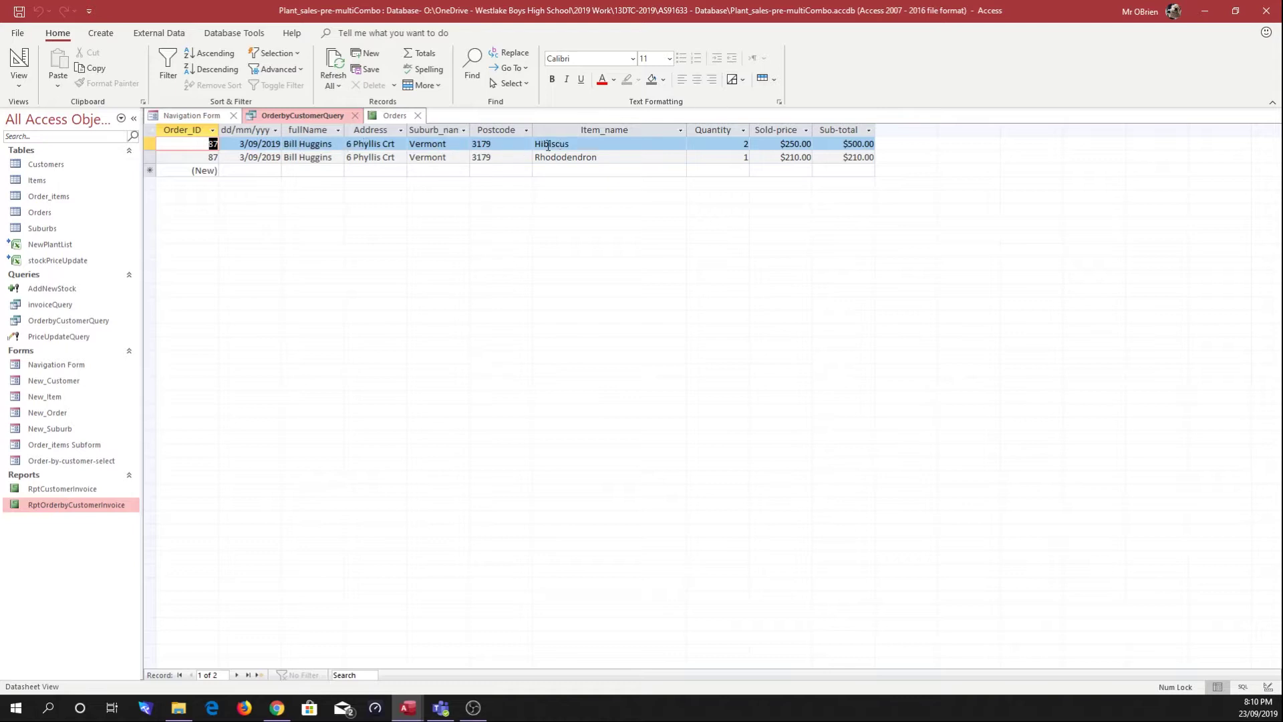
pyautogui.click(396, 117)
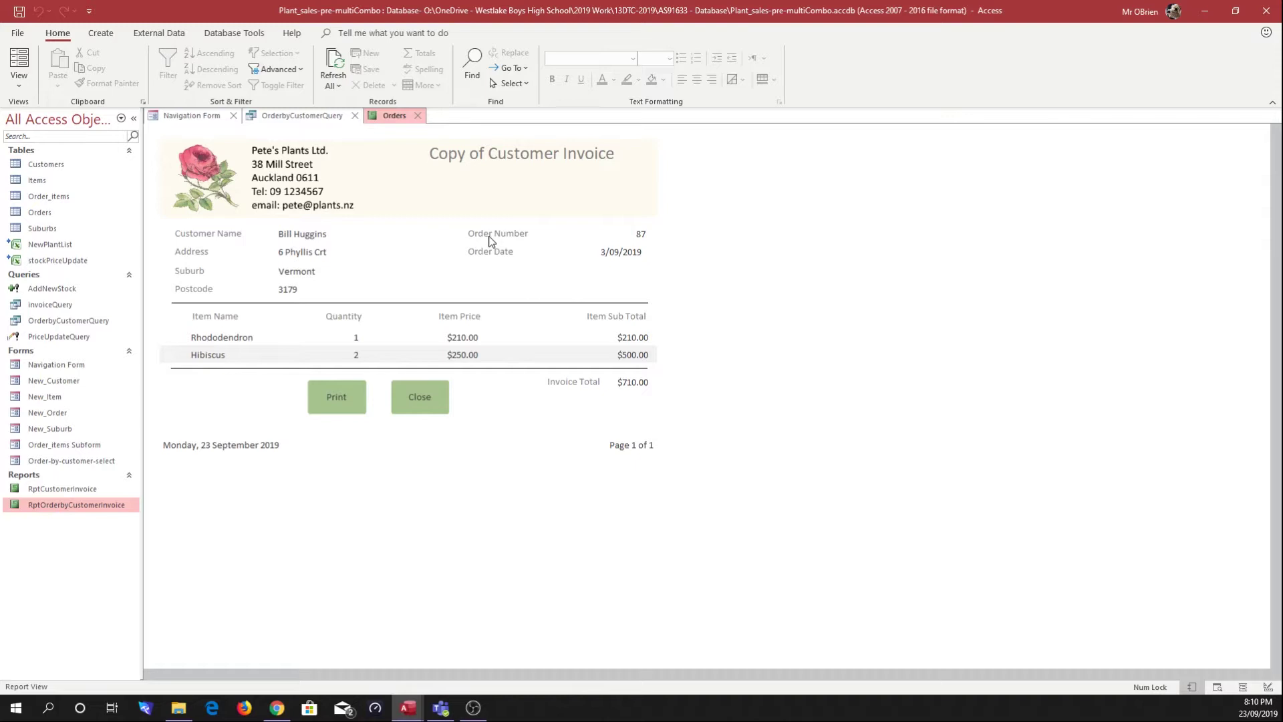
# On the select form, choose a different customer and the 3/06/2015 order date
pyautogui.click(210, 116)
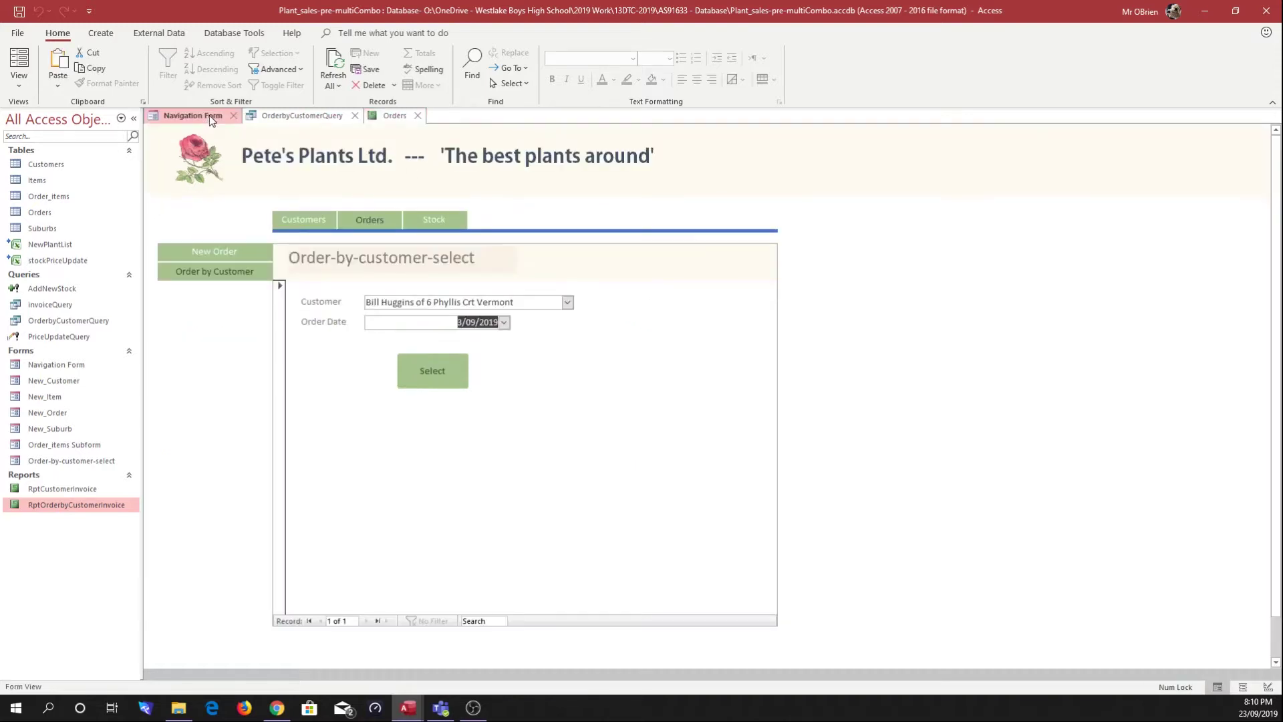
pyautogui.click(568, 302)
pyautogui.click(468, 317)
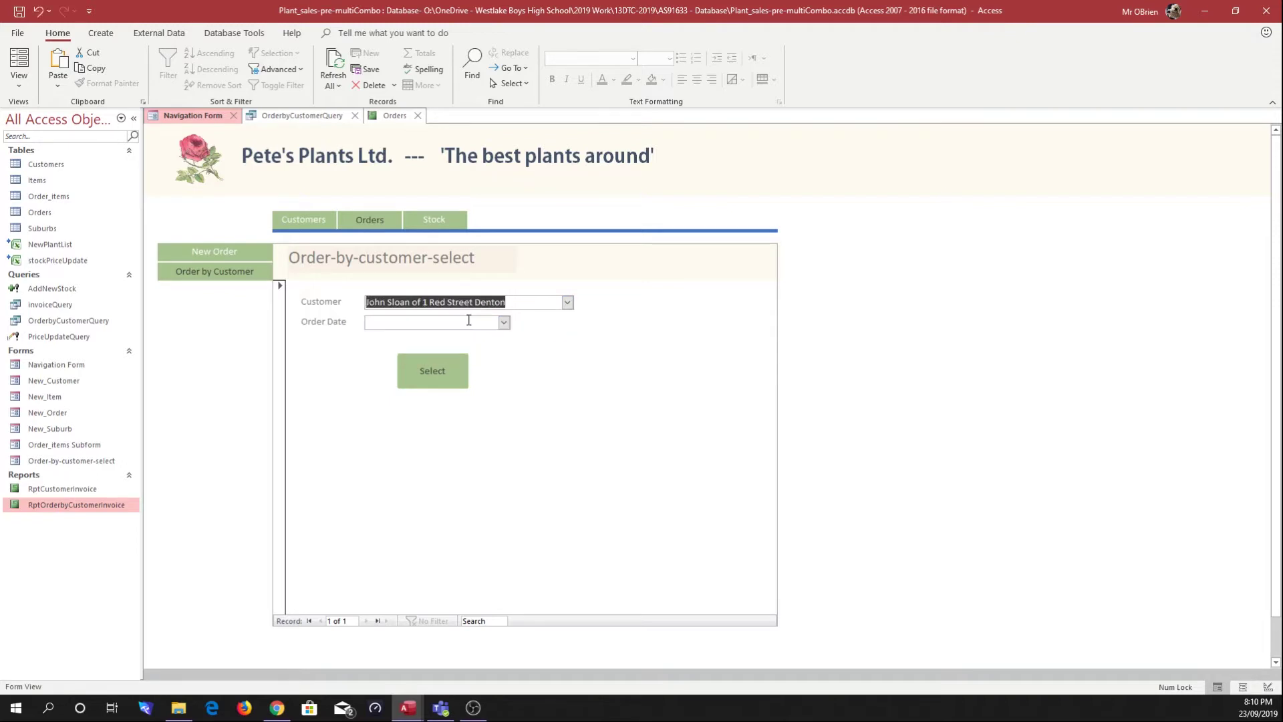
pyautogui.click(503, 323)
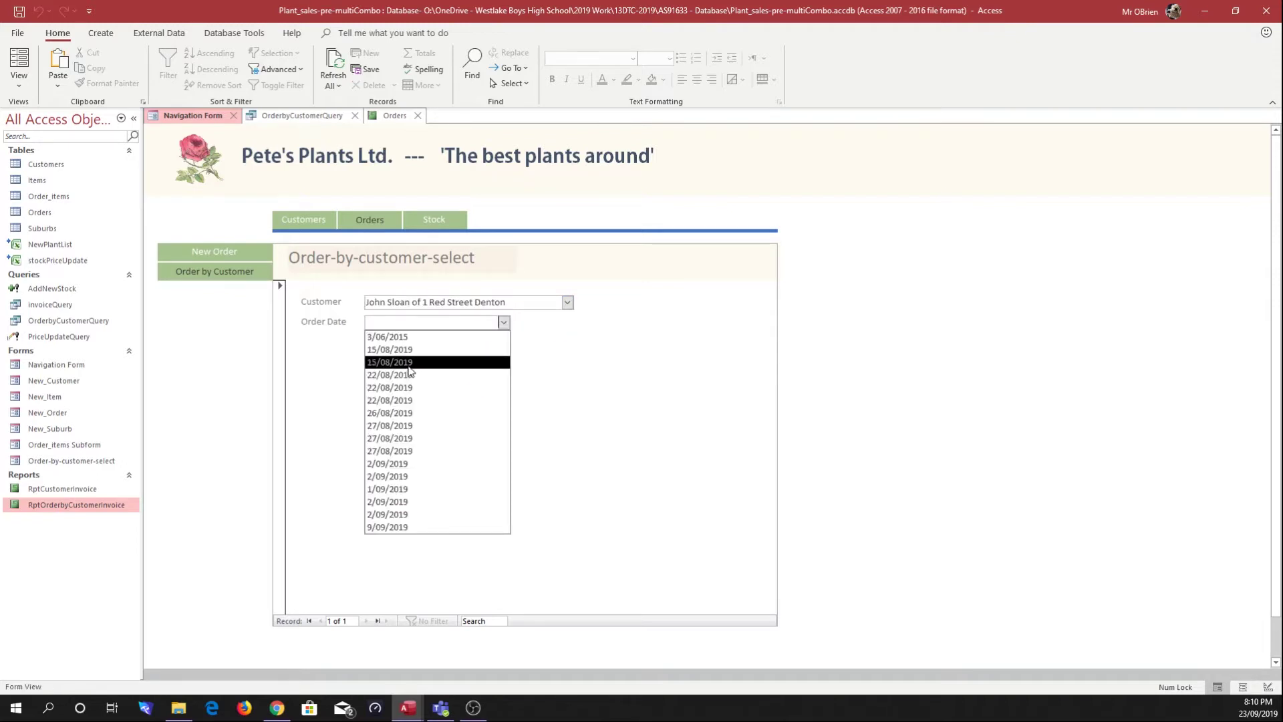
pyautogui.click(400, 337)
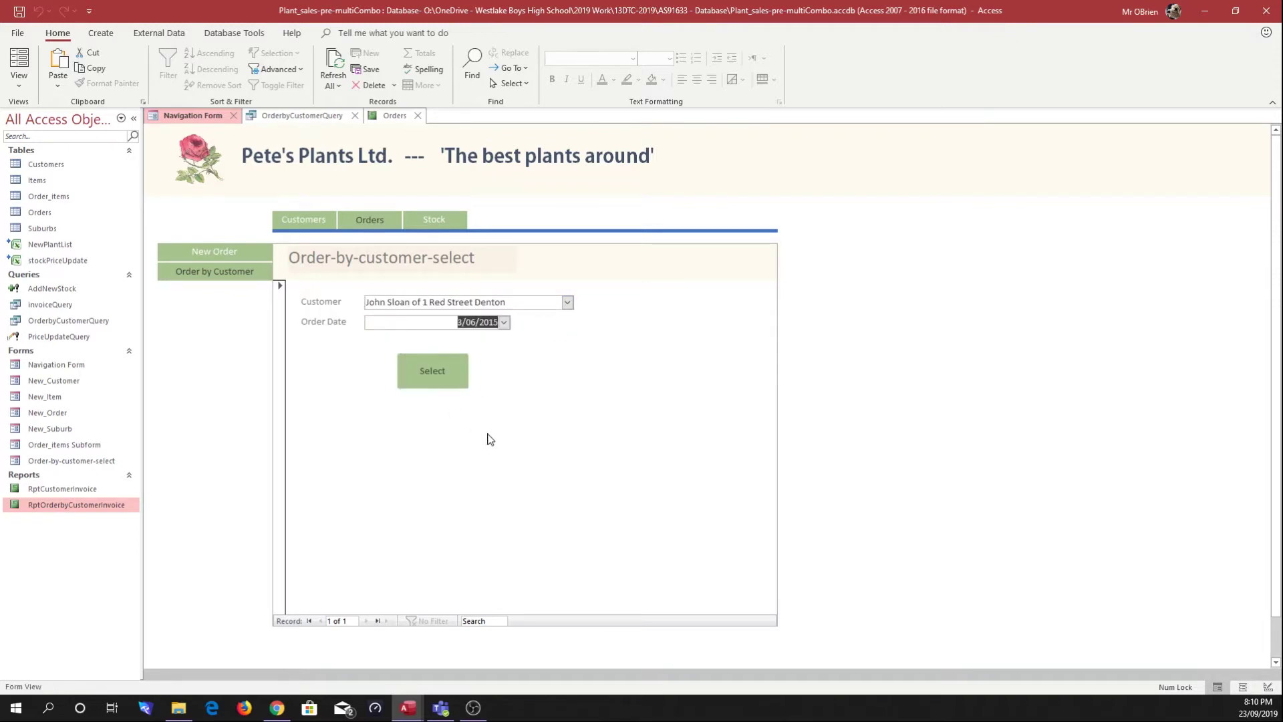
# Close the stale query and Orders tabs and rerun OrderbyCustomerQuery, which returns no records
pyautogui.doubleClick(58, 322)
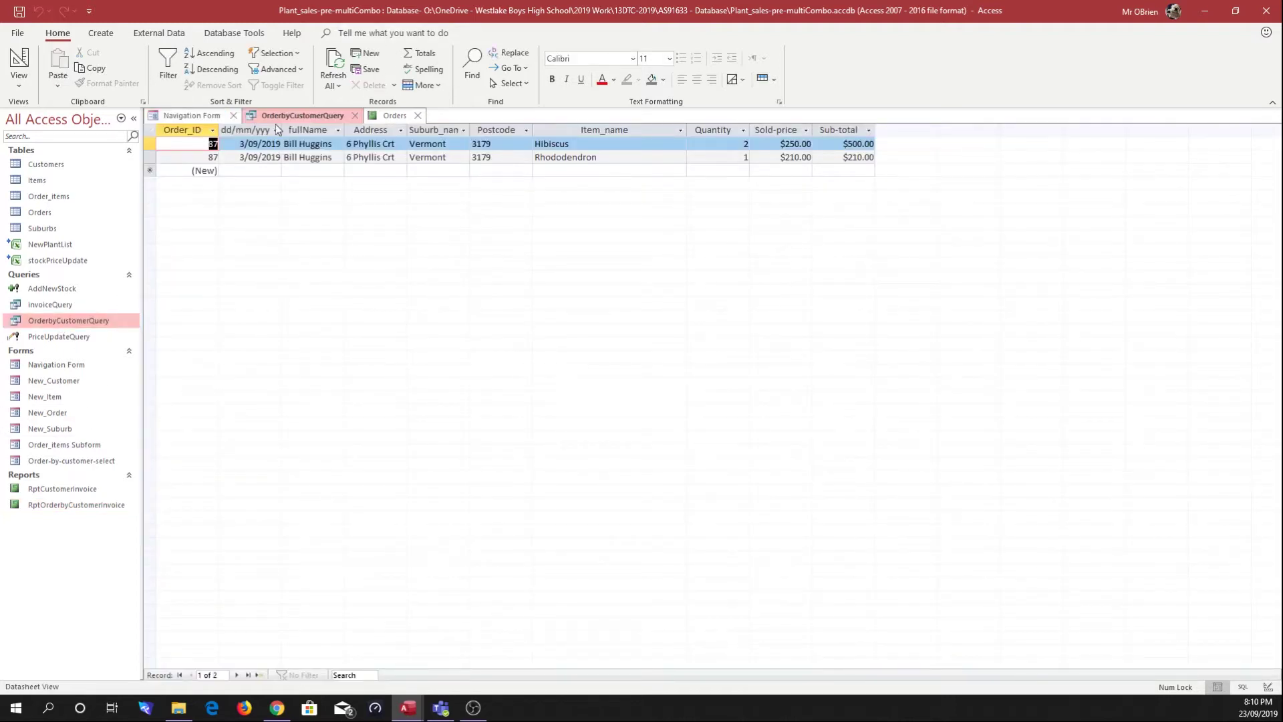
pyautogui.click(361, 116)
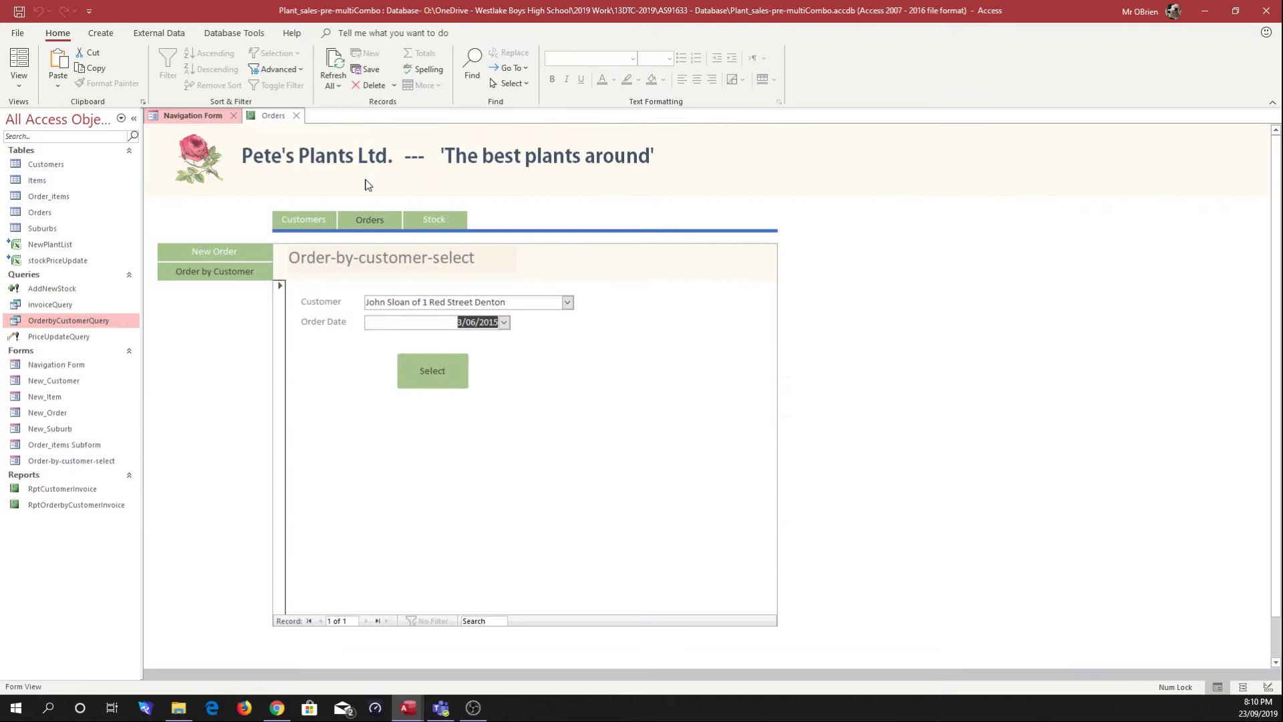
pyautogui.click(298, 116)
pyautogui.doubleClick(100, 320)
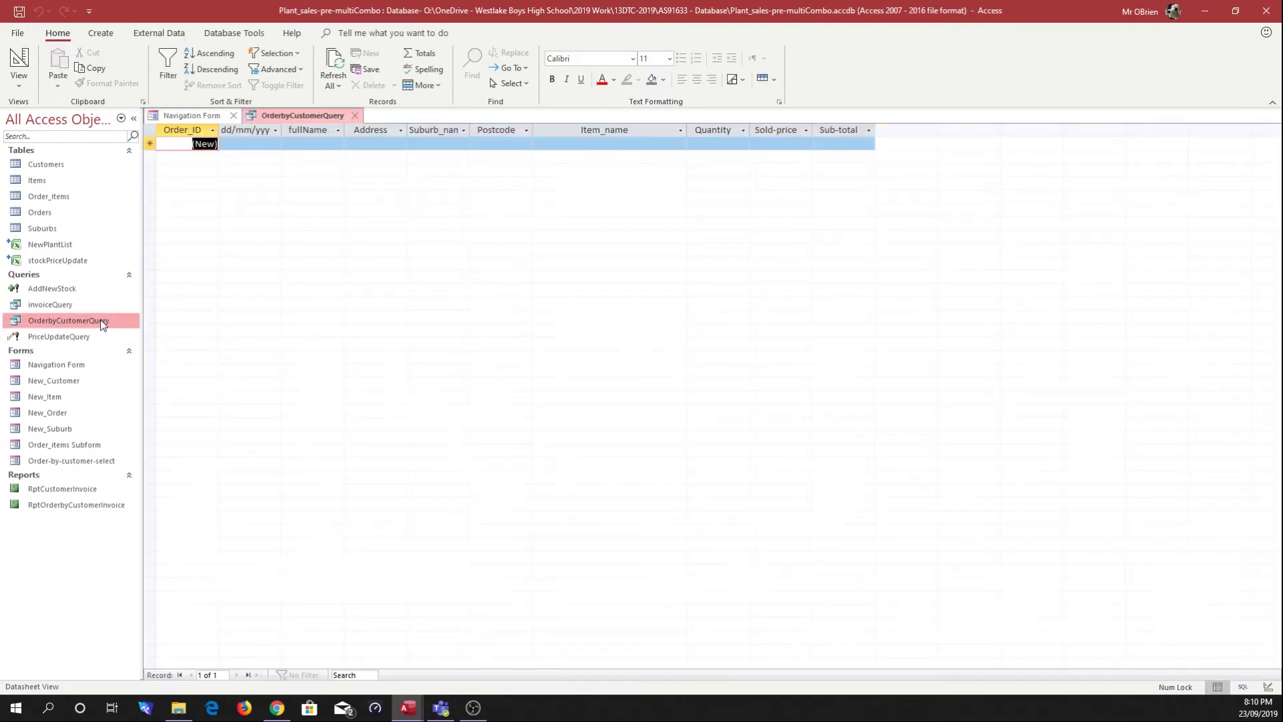
# Close the empty query results and choose the 2/09/2019 order date
pyautogui.click(355, 117)
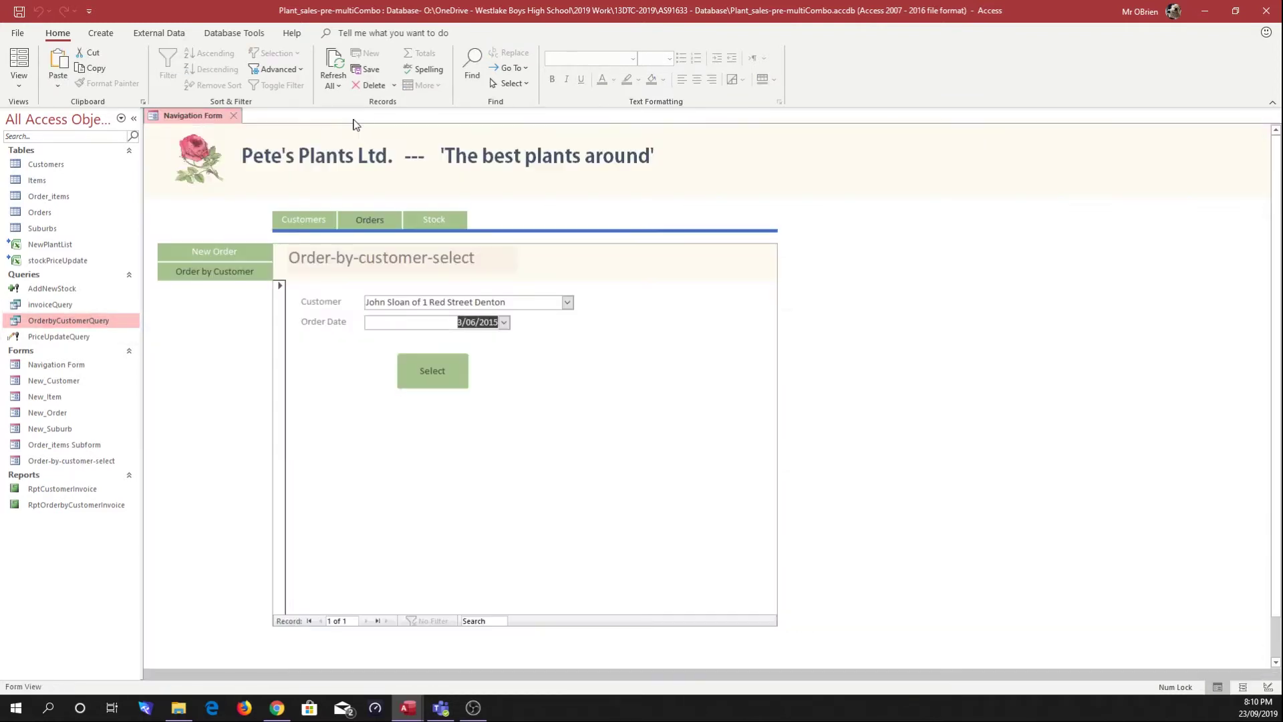
pyautogui.click(505, 322)
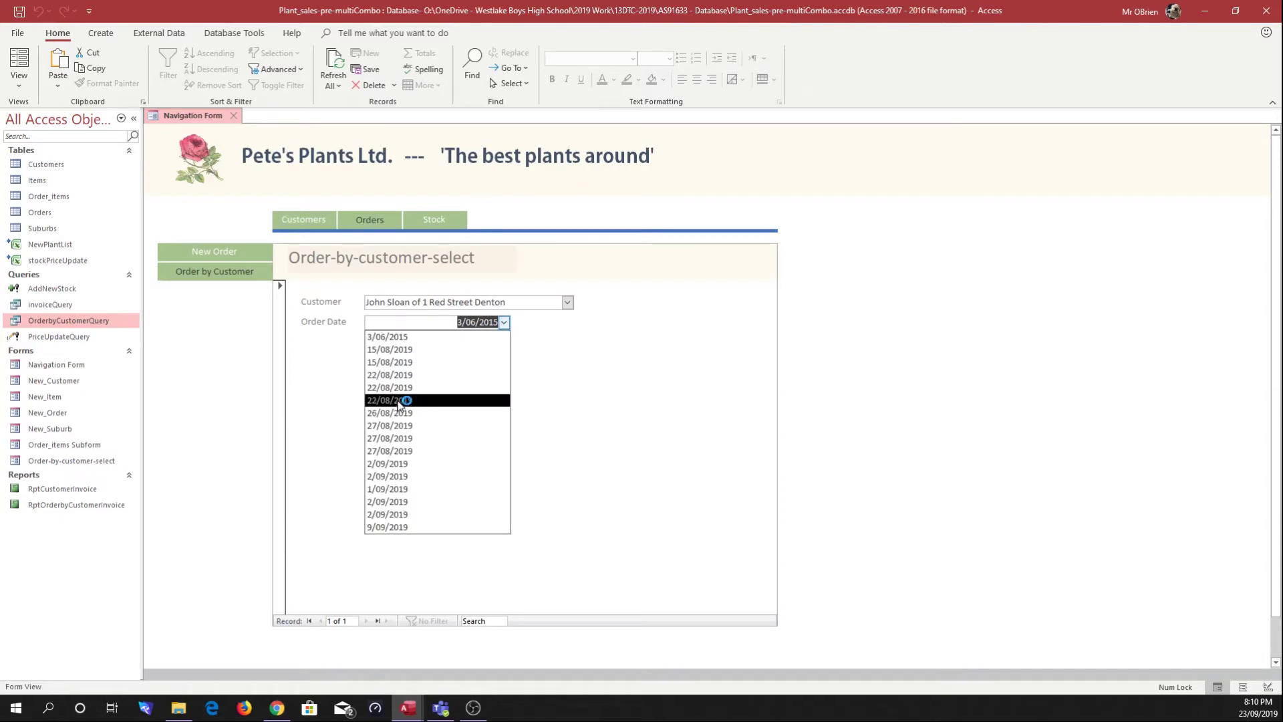
pyautogui.click(403, 464)
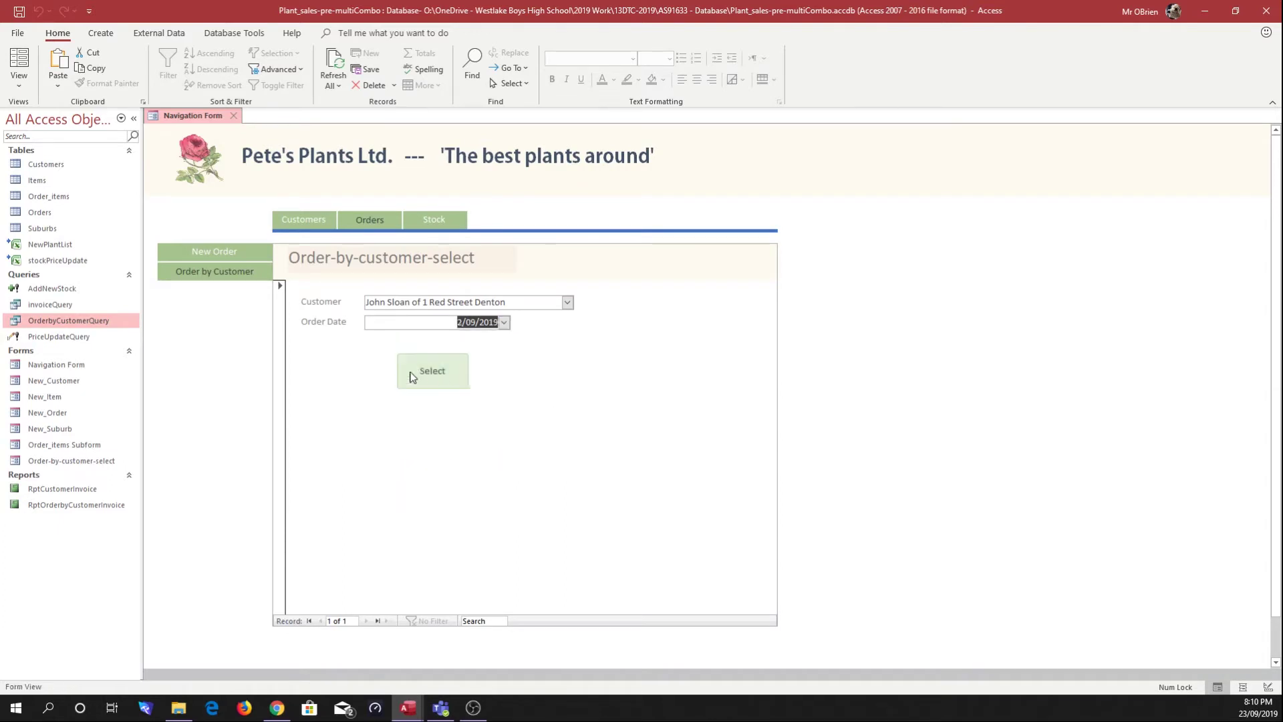
# Check the 2/09/2019 order in OrderbyCustomerQuery and its invoice report, then close both
pyautogui.doubleClick(79, 319)
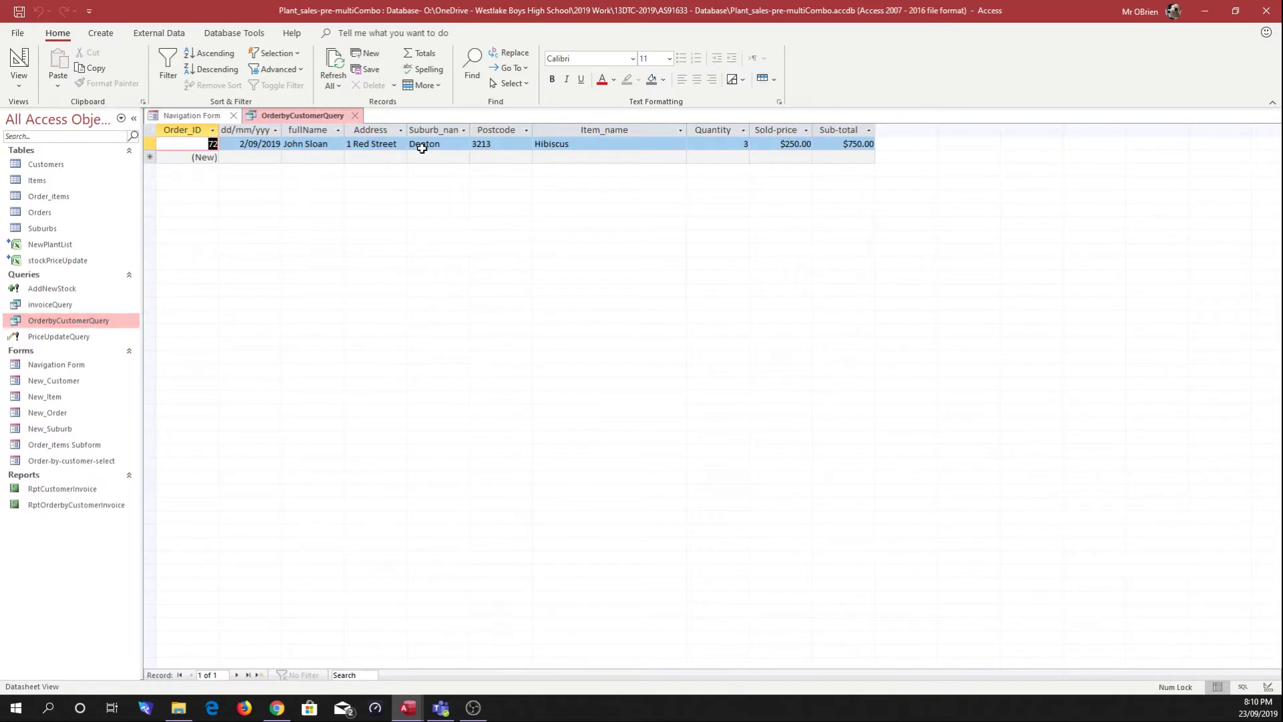
pyautogui.doubleClick(78, 505)
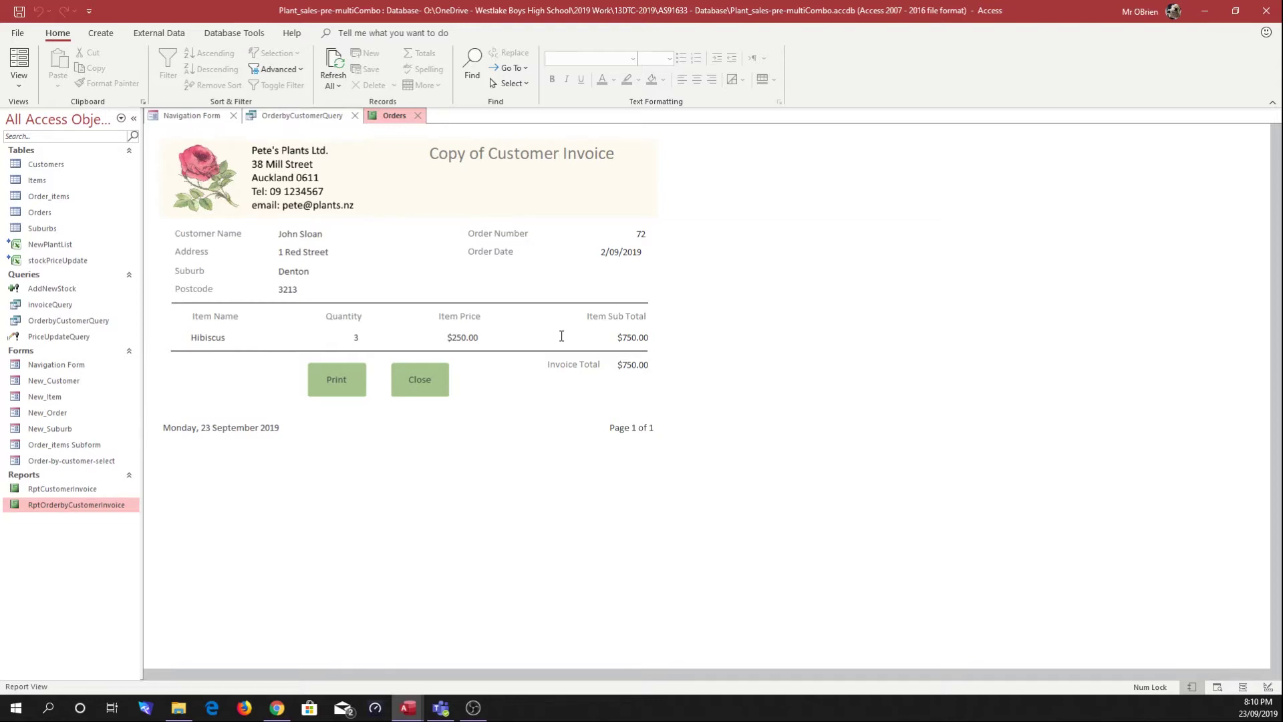
pyautogui.click(419, 119)
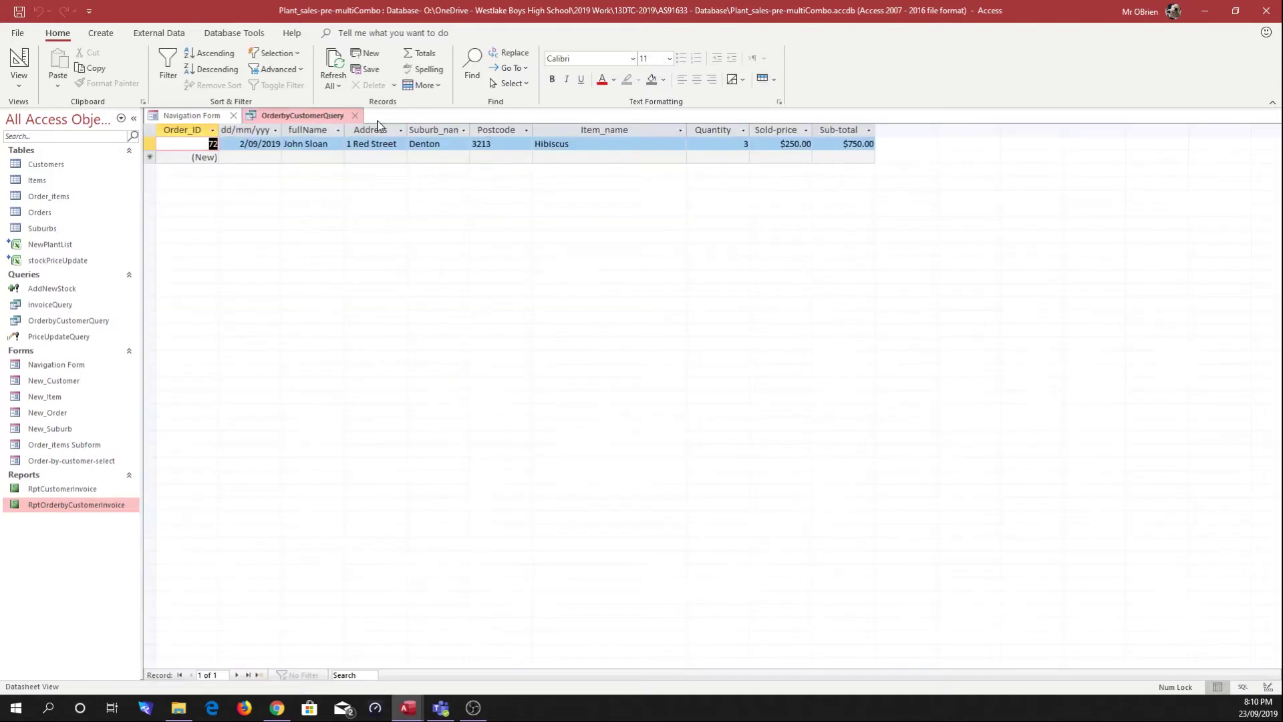
pyautogui.click(357, 116)
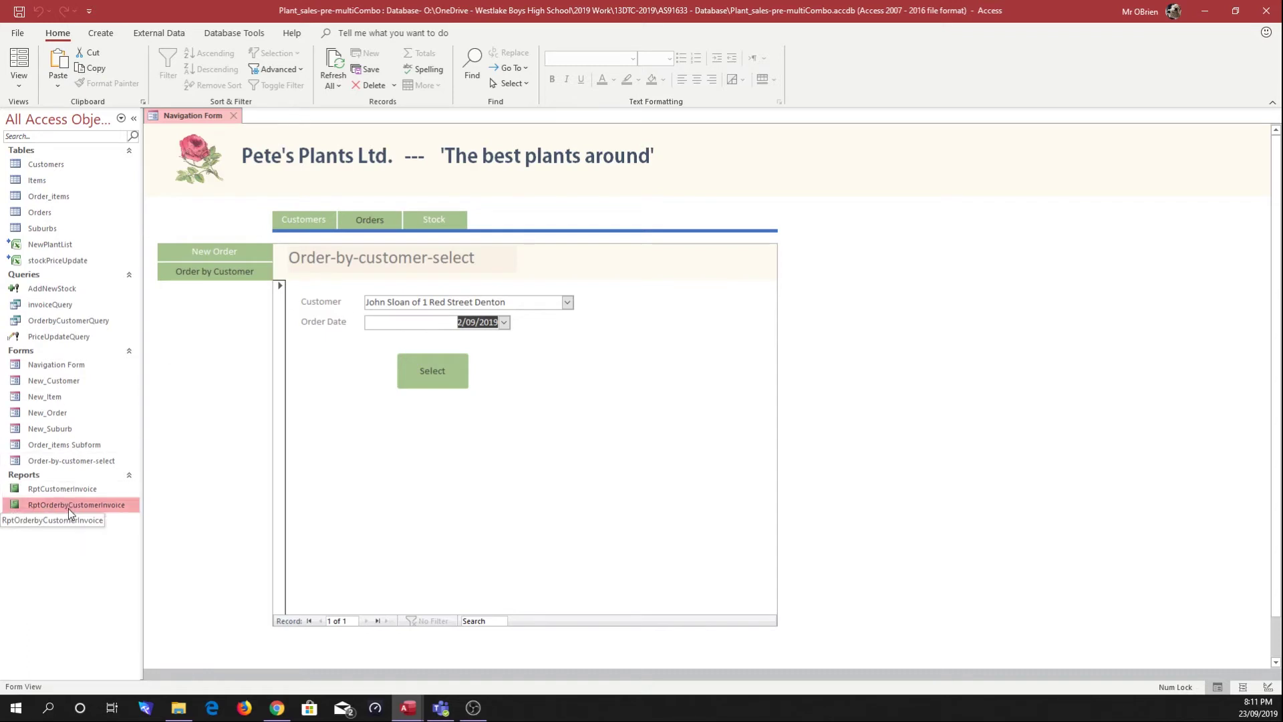
# Reopen the query and order 72 invoice ($750.00), print-preview it, close both, and try Select
pyautogui.doubleClick(67, 320)
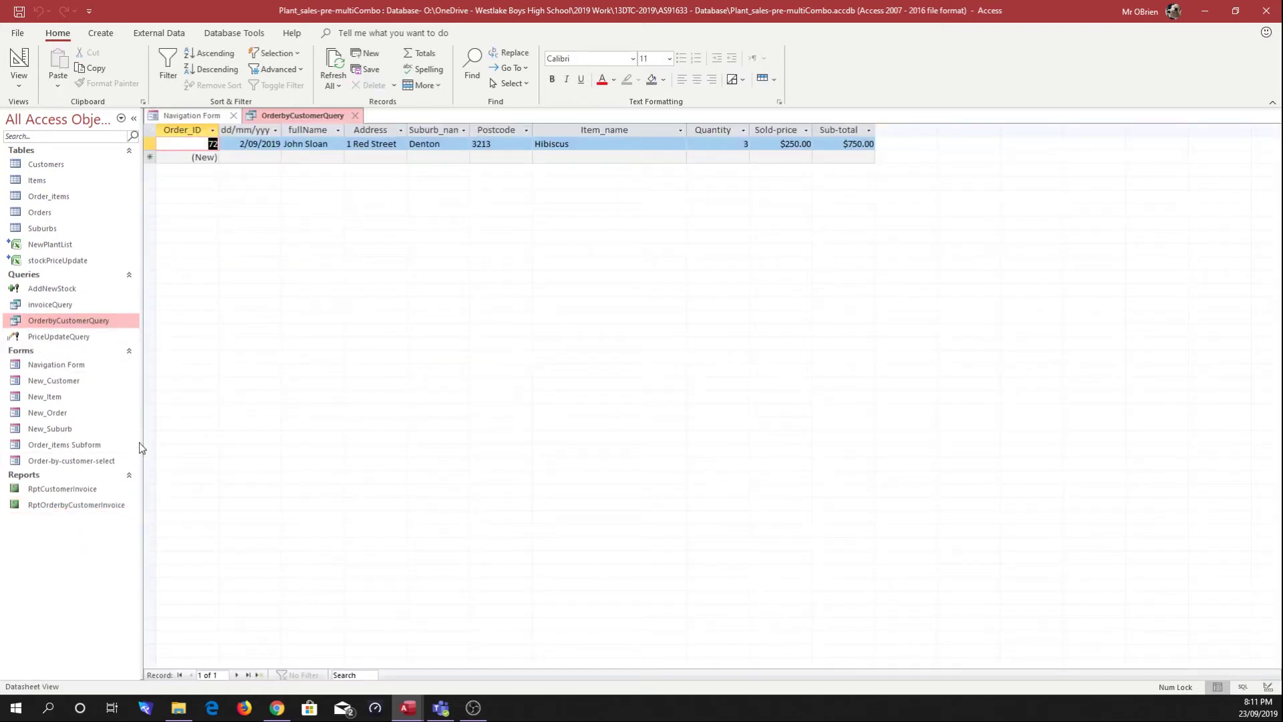
pyautogui.doubleClick(97, 505)
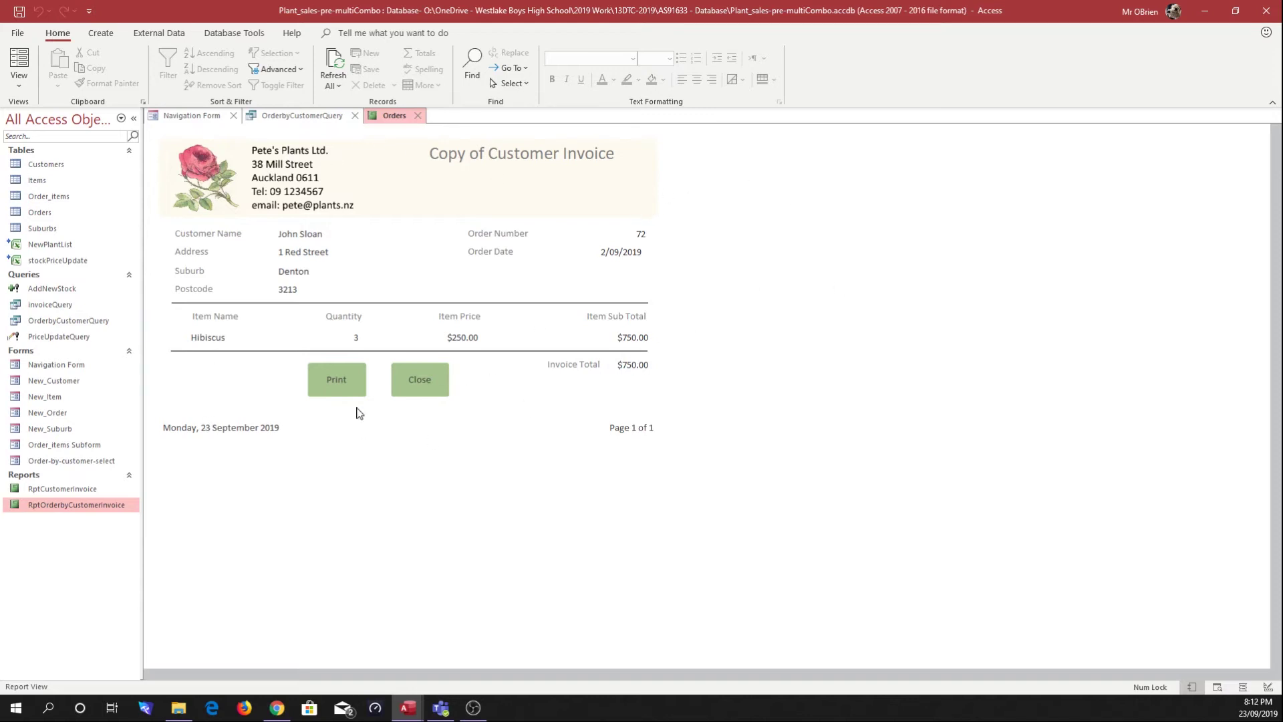
pyautogui.click(339, 383)
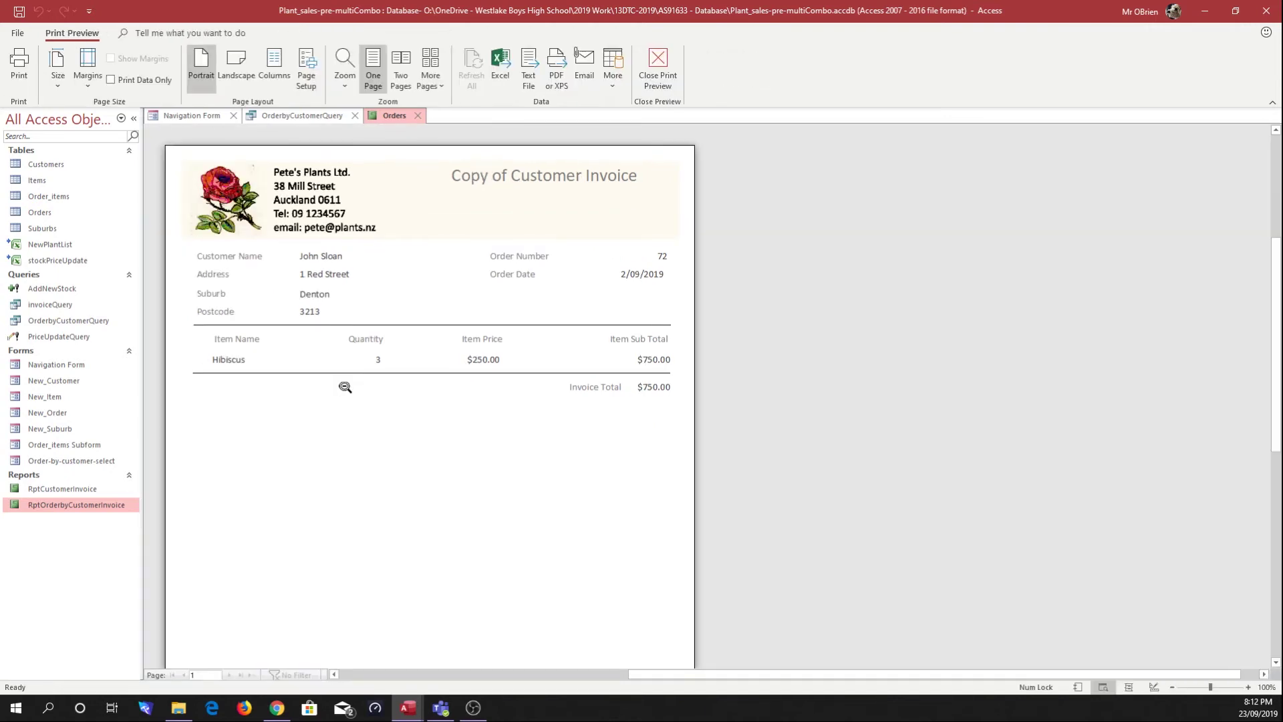
pyautogui.click(417, 115)
pyautogui.click(355, 116)
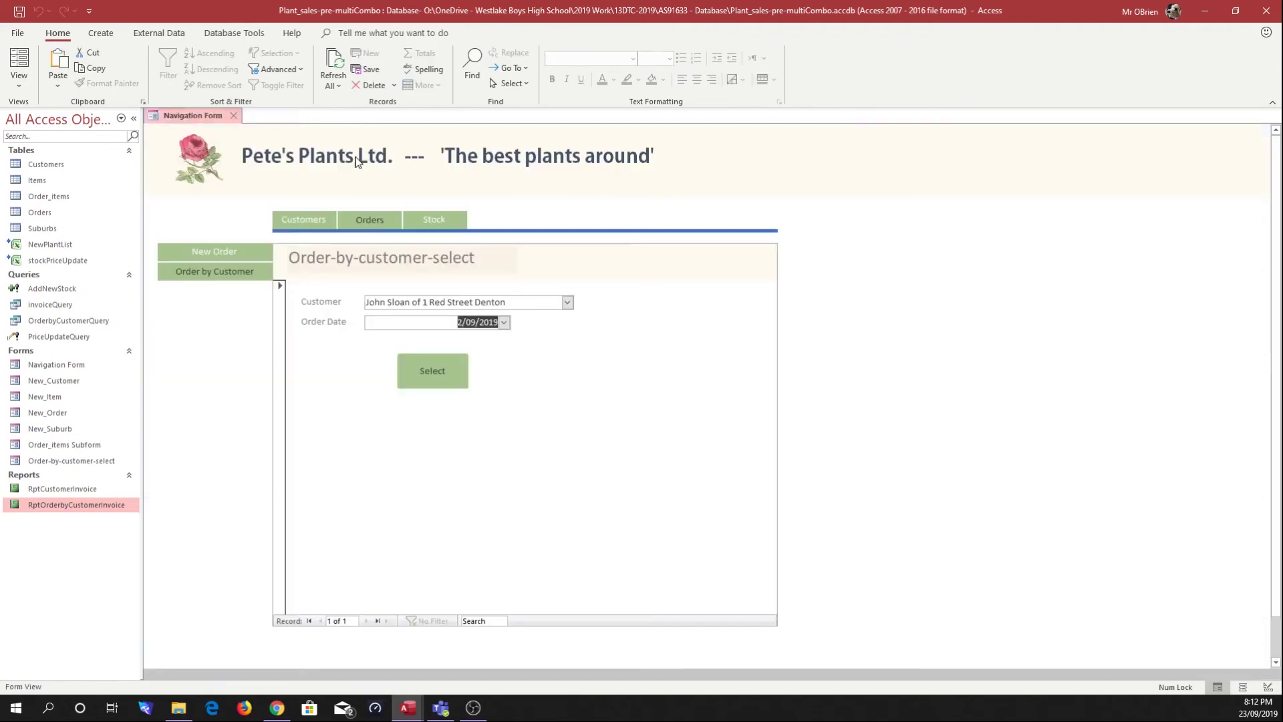
pyautogui.click(432, 384)
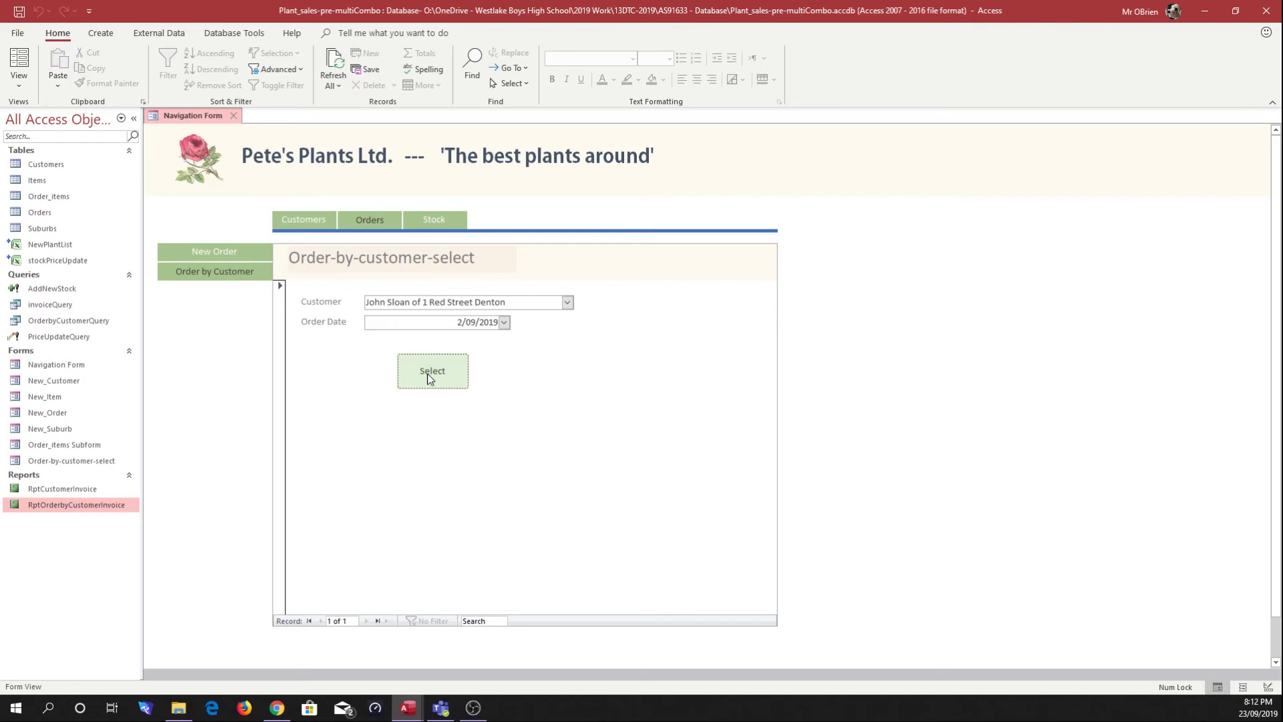
# In form Design View, start a Macro Builder macro for Command3's On Click event
pyautogui.click(26, 86)
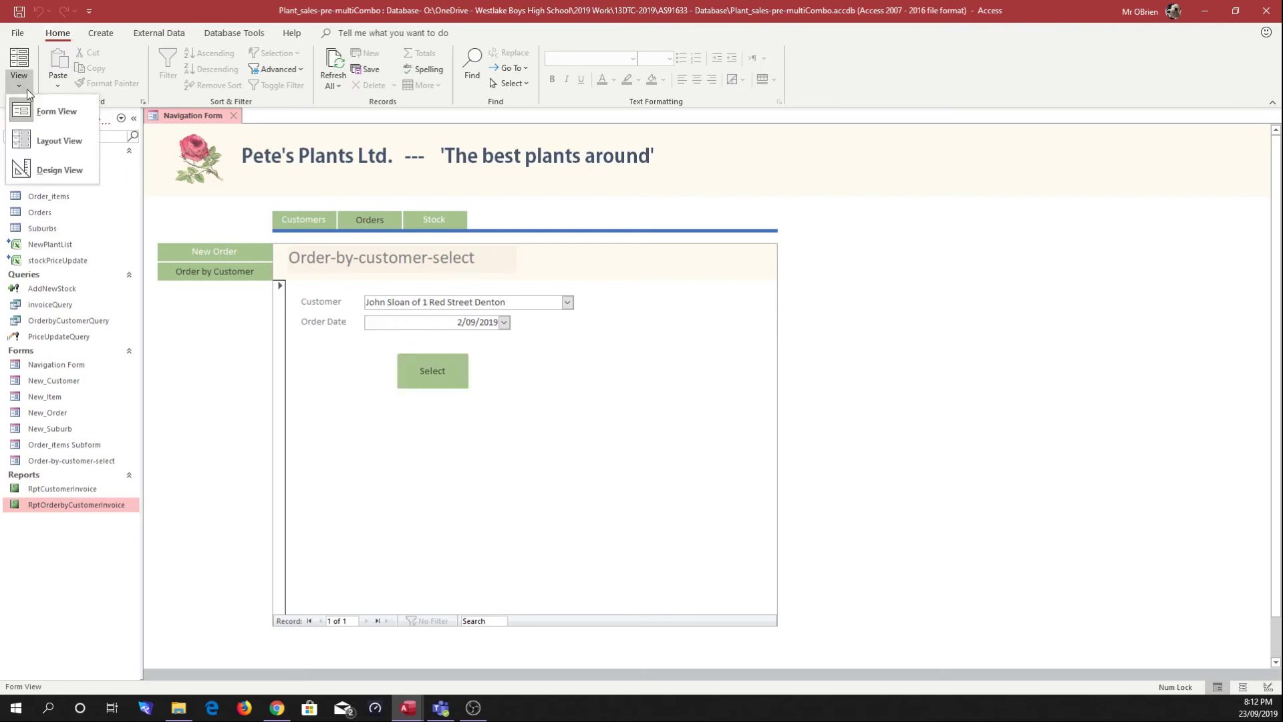
pyautogui.click(52, 167)
pyautogui.click(444, 447)
pyautogui.click(446, 451)
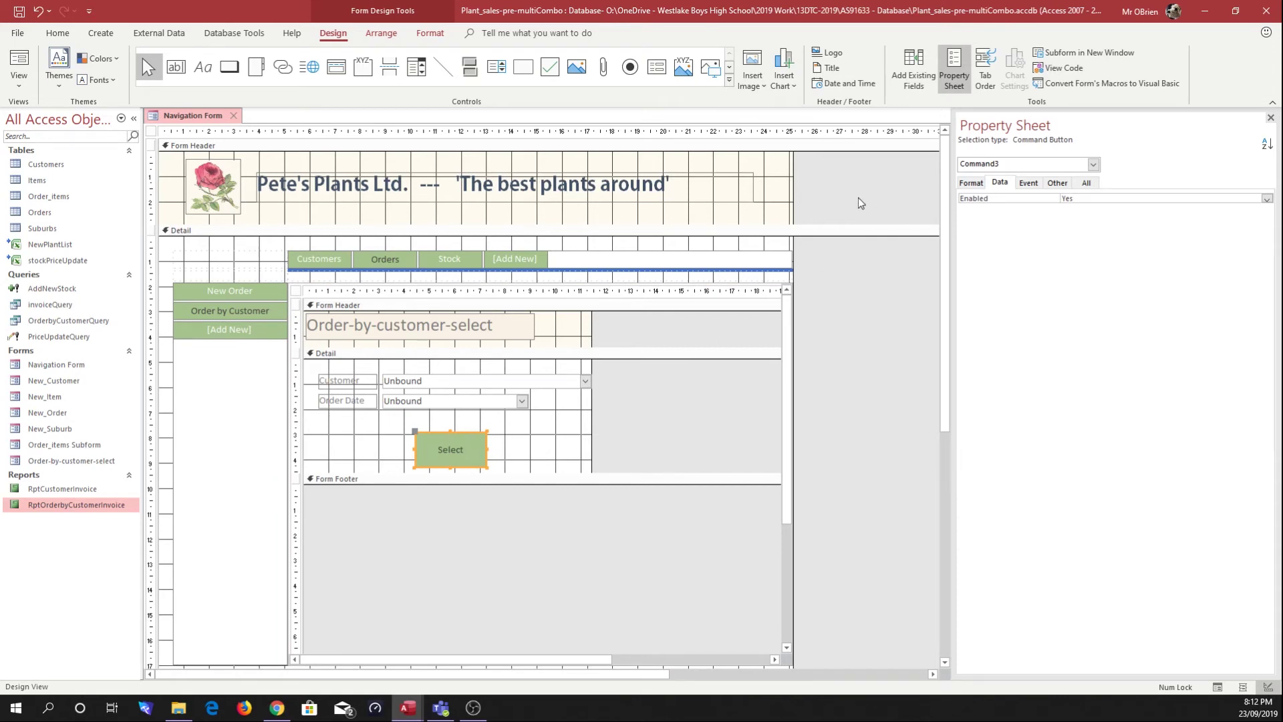
pyautogui.click(1029, 183)
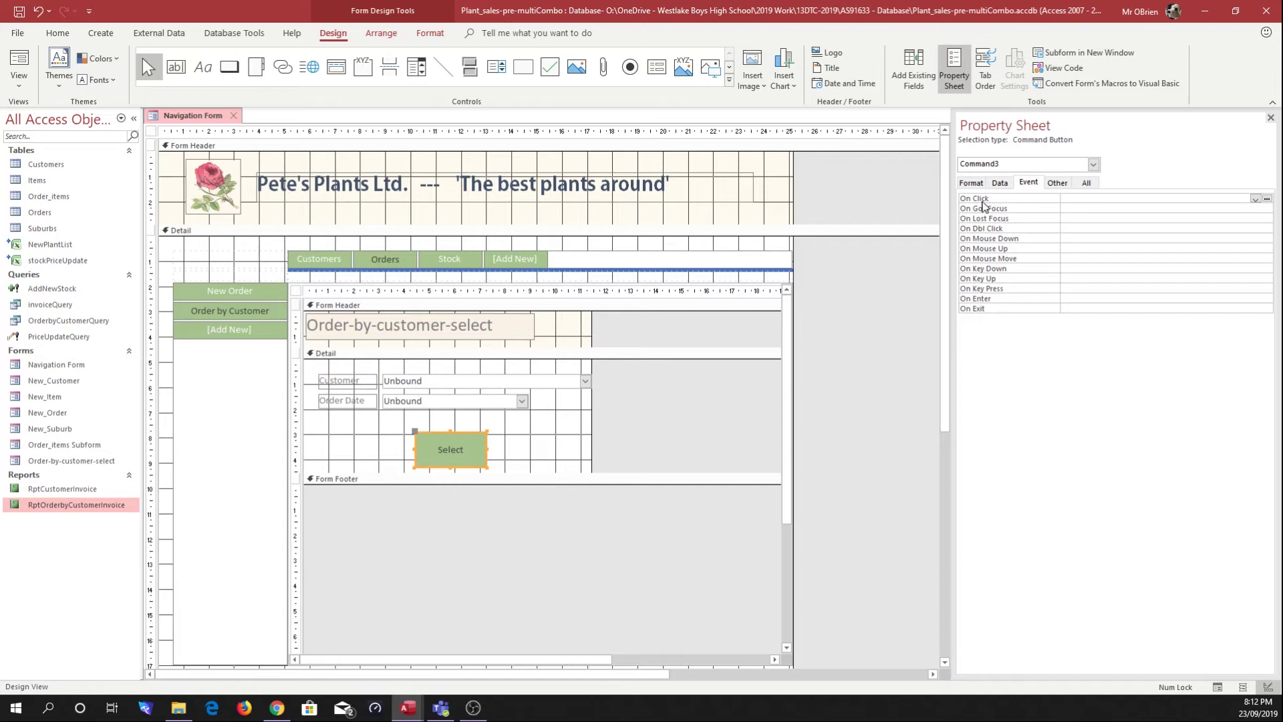
pyautogui.click(1267, 199)
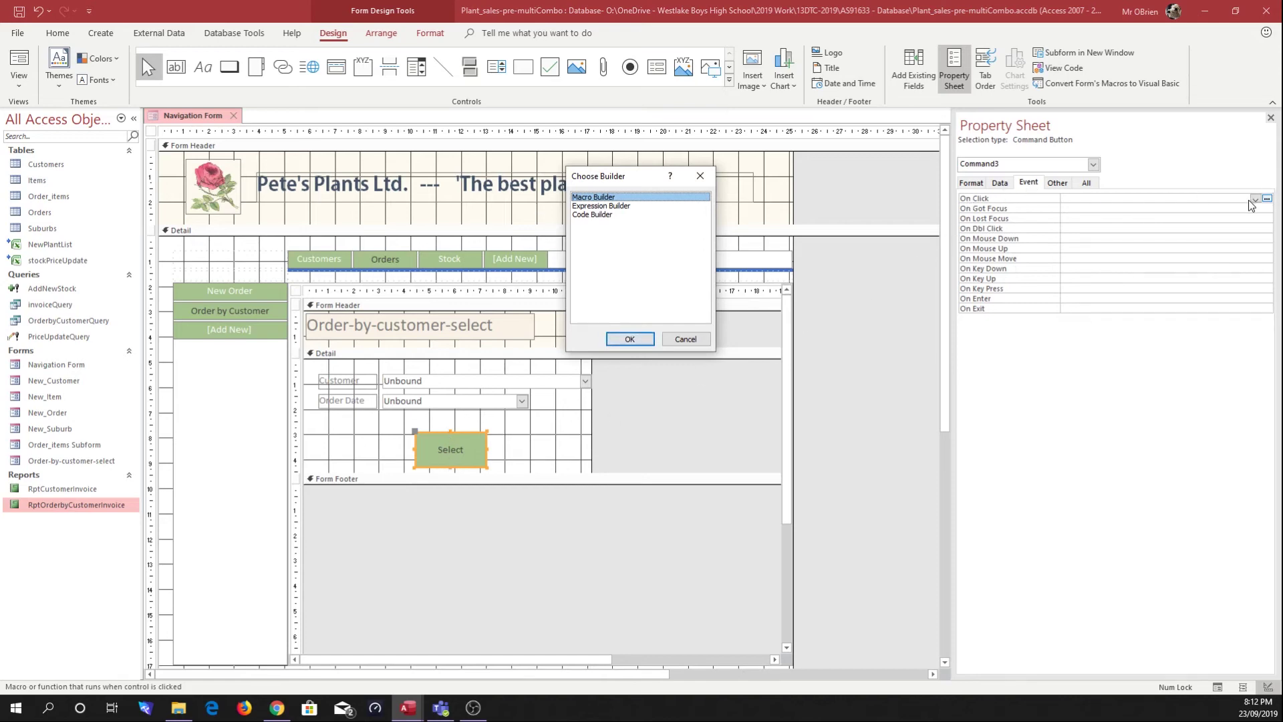
pyautogui.click(644, 343)
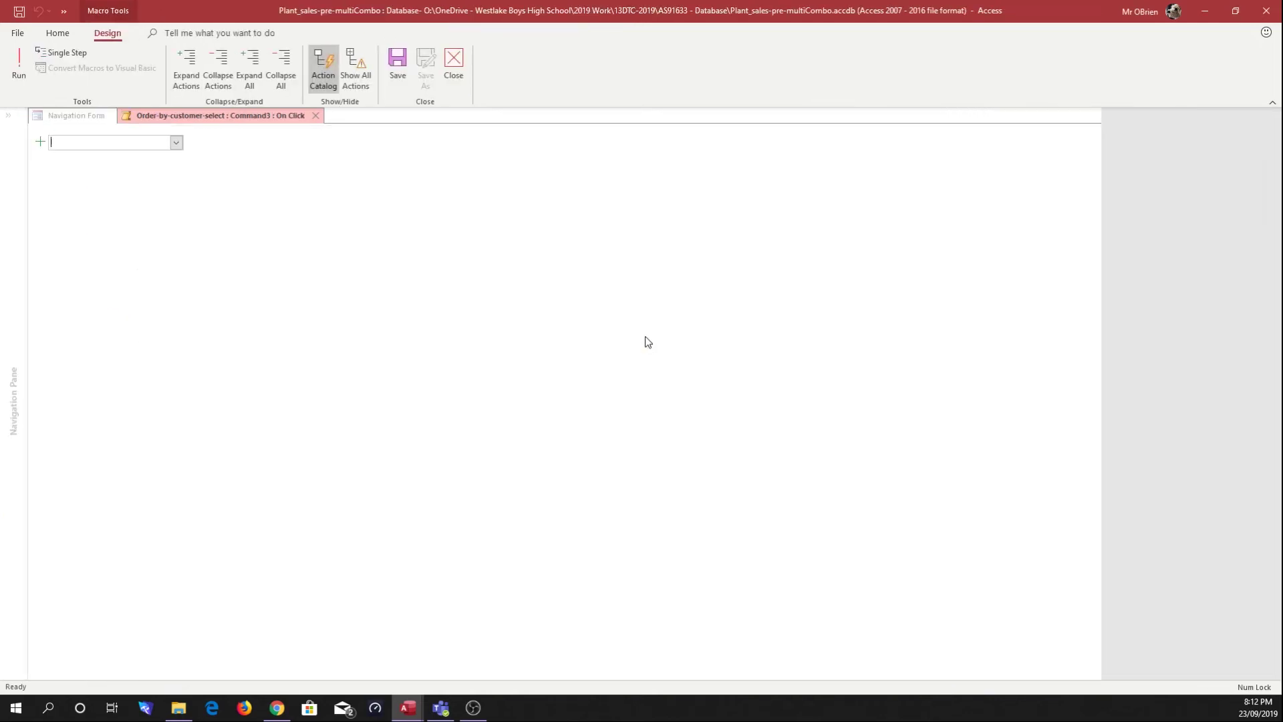
# Add an OpenQuery action that opens OrderbyCustomerQuery
pyautogui.click(177, 143)
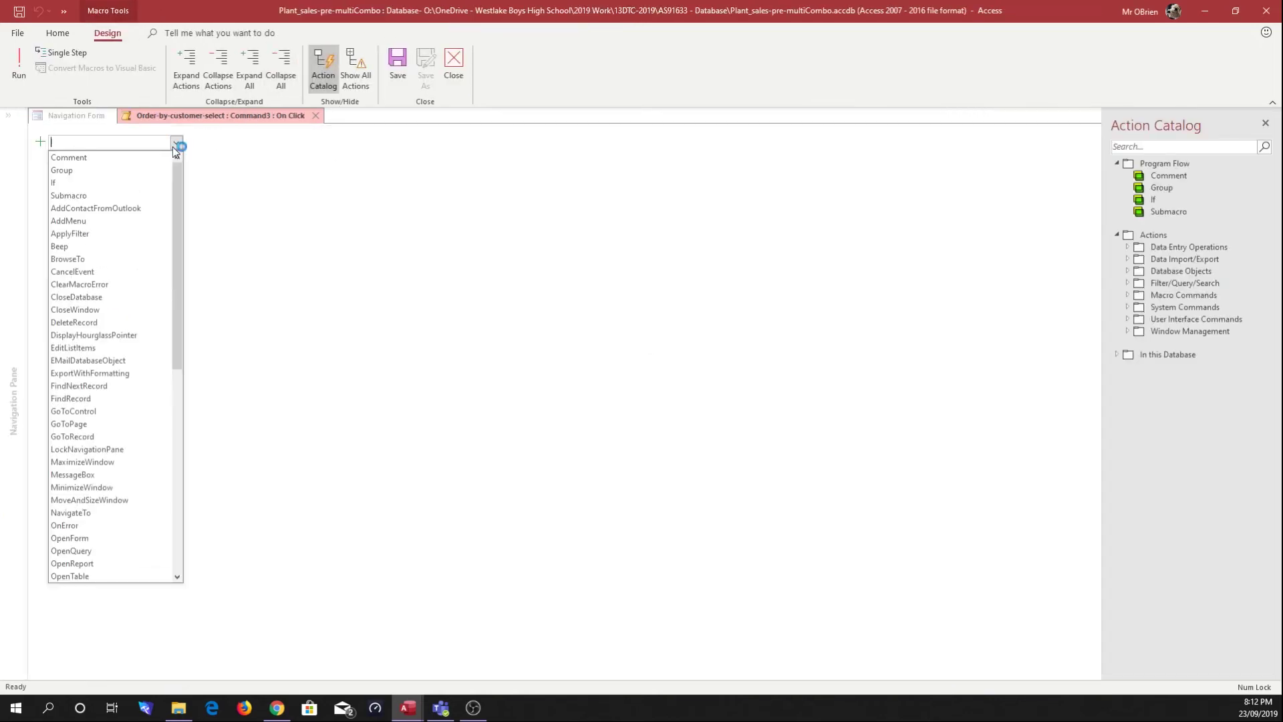
pyautogui.scroll(-3, 141, 246)
pyautogui.click(137, 246)
pyautogui.scroll(-6, 135, 243)
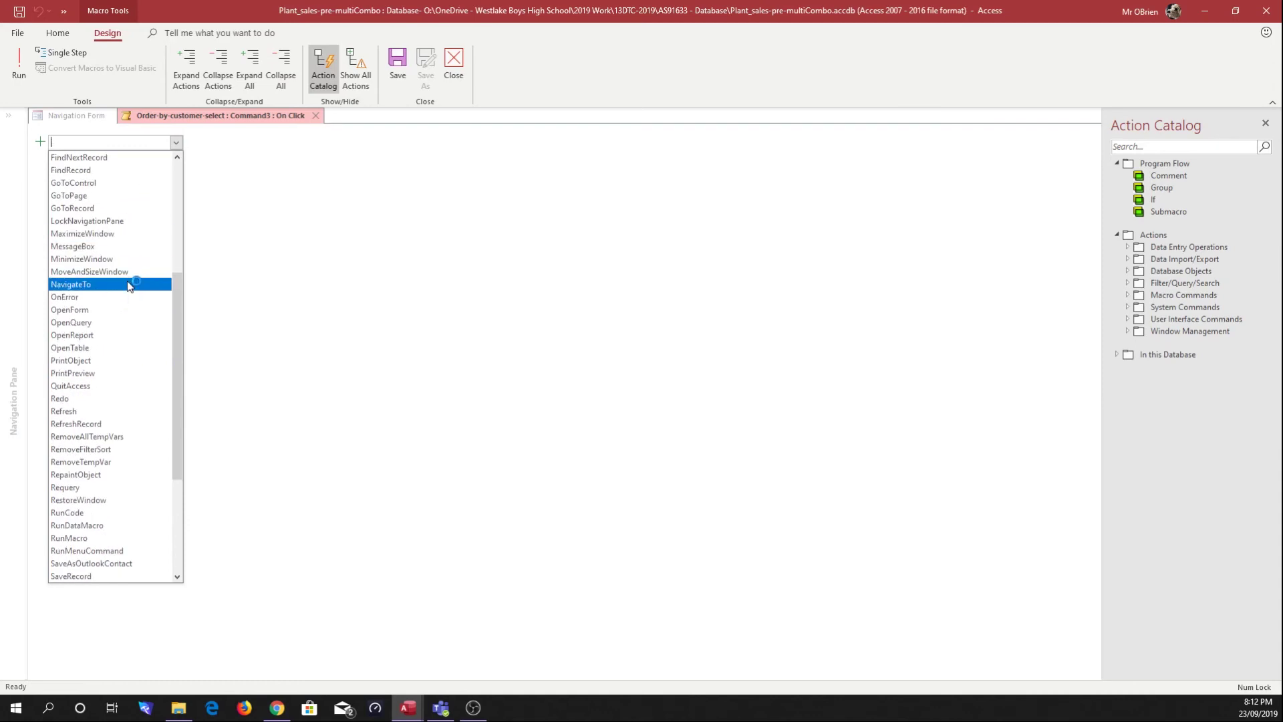
pyautogui.click(92, 325)
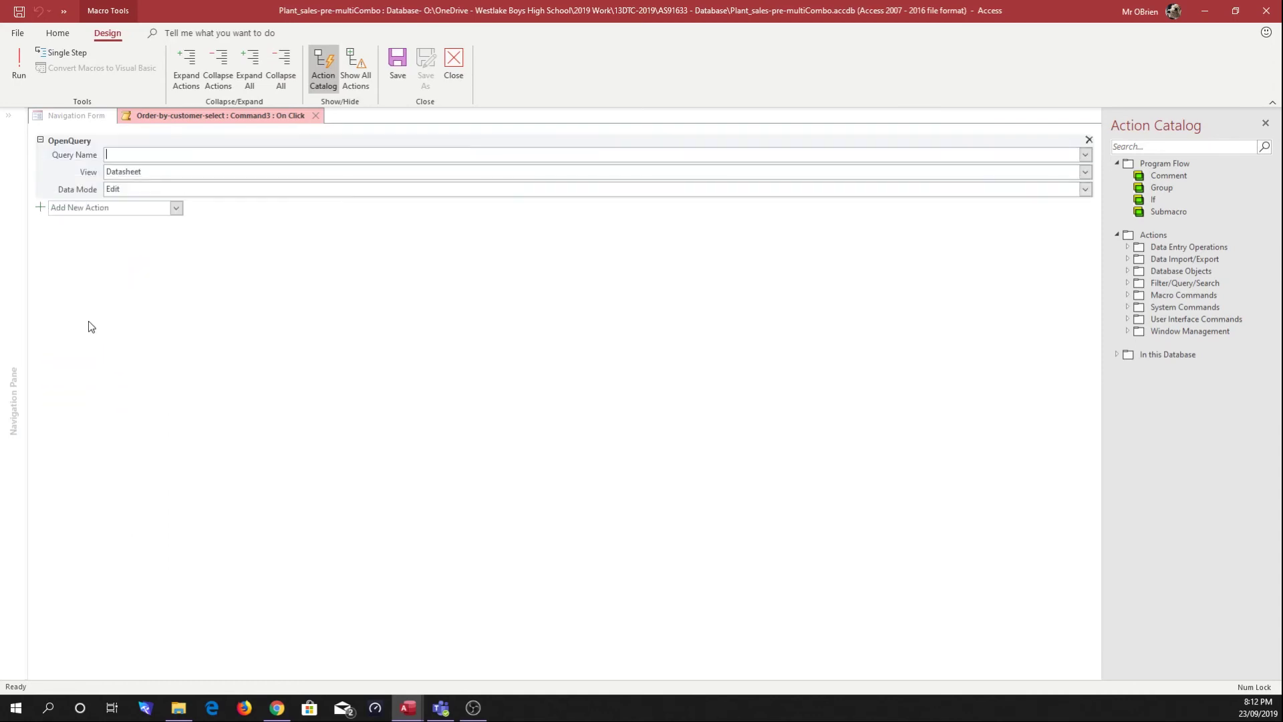
pyautogui.click(1085, 154)
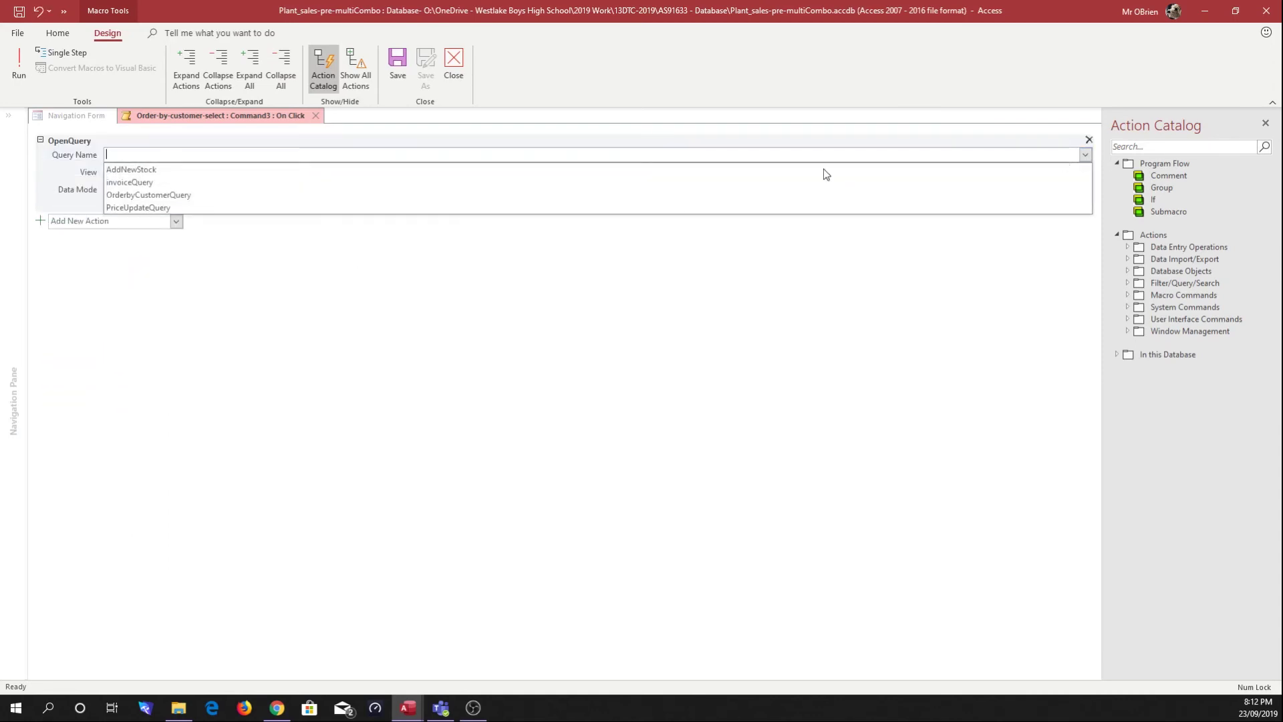
pyautogui.click(151, 195)
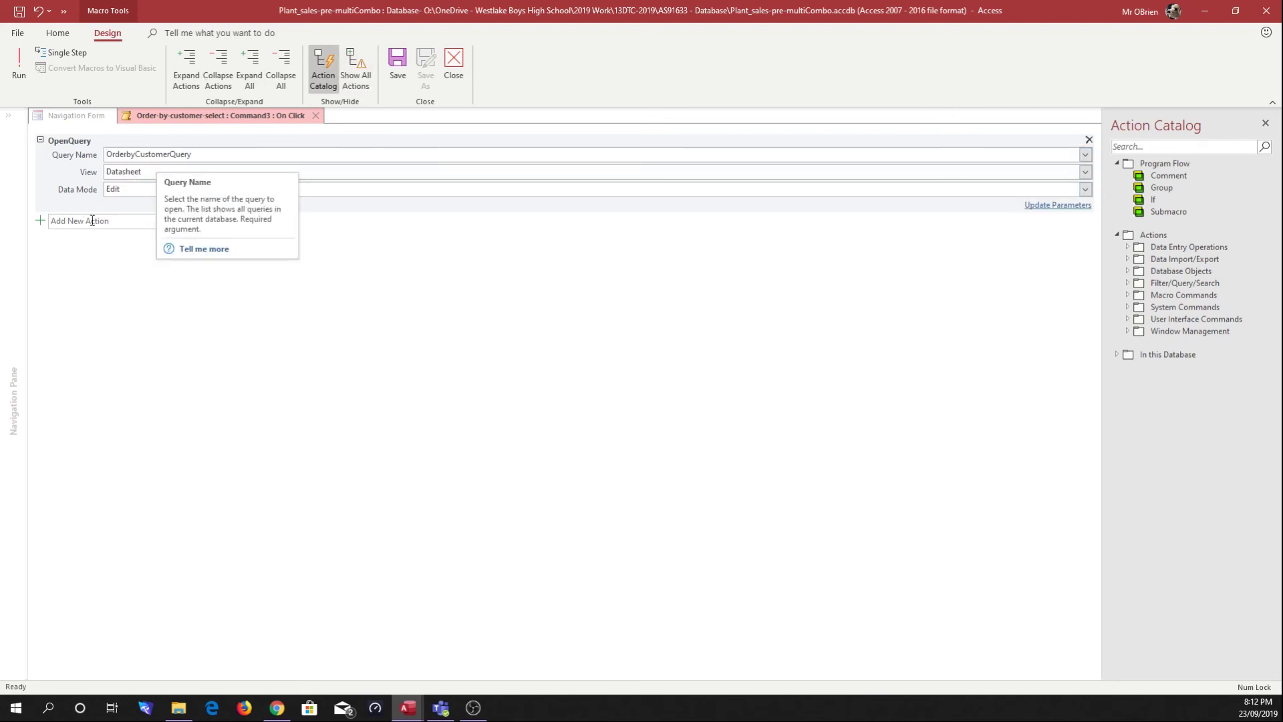
# Add an OpenReport action for RptOrderbyCustomerInvoice, then save and close the macro
pyautogui.click(175, 222)
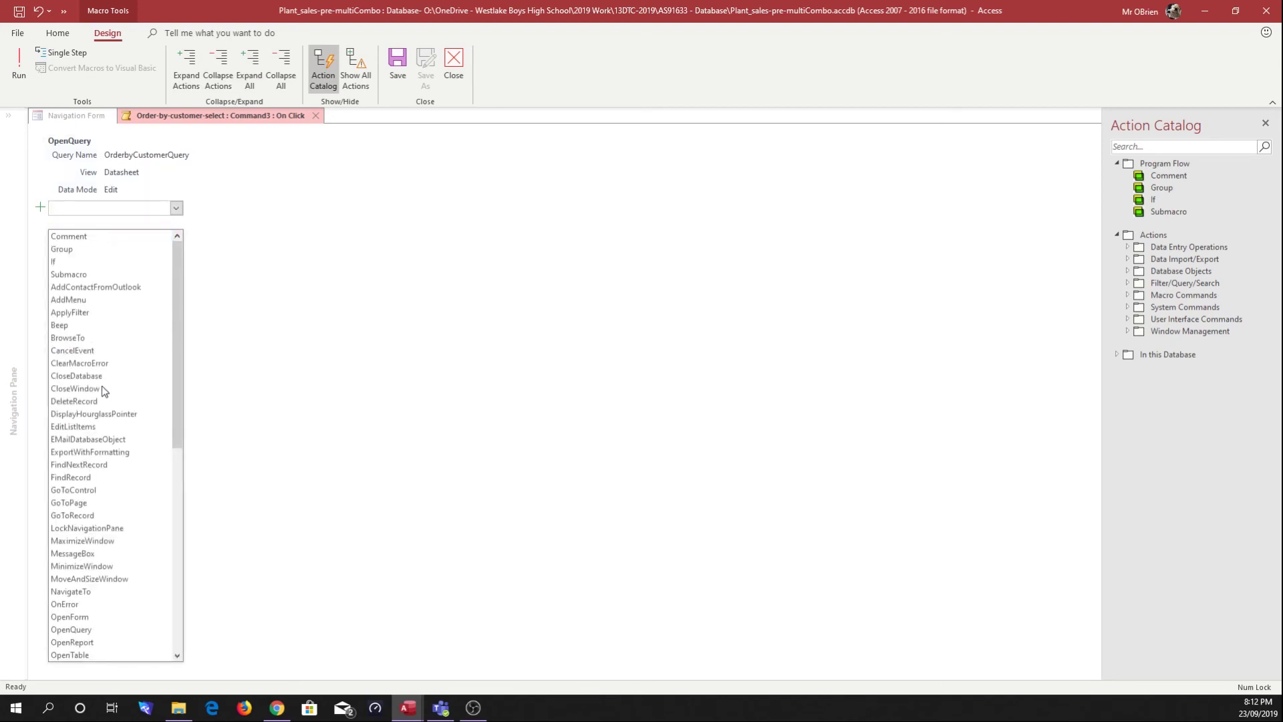
pyautogui.click(96, 643)
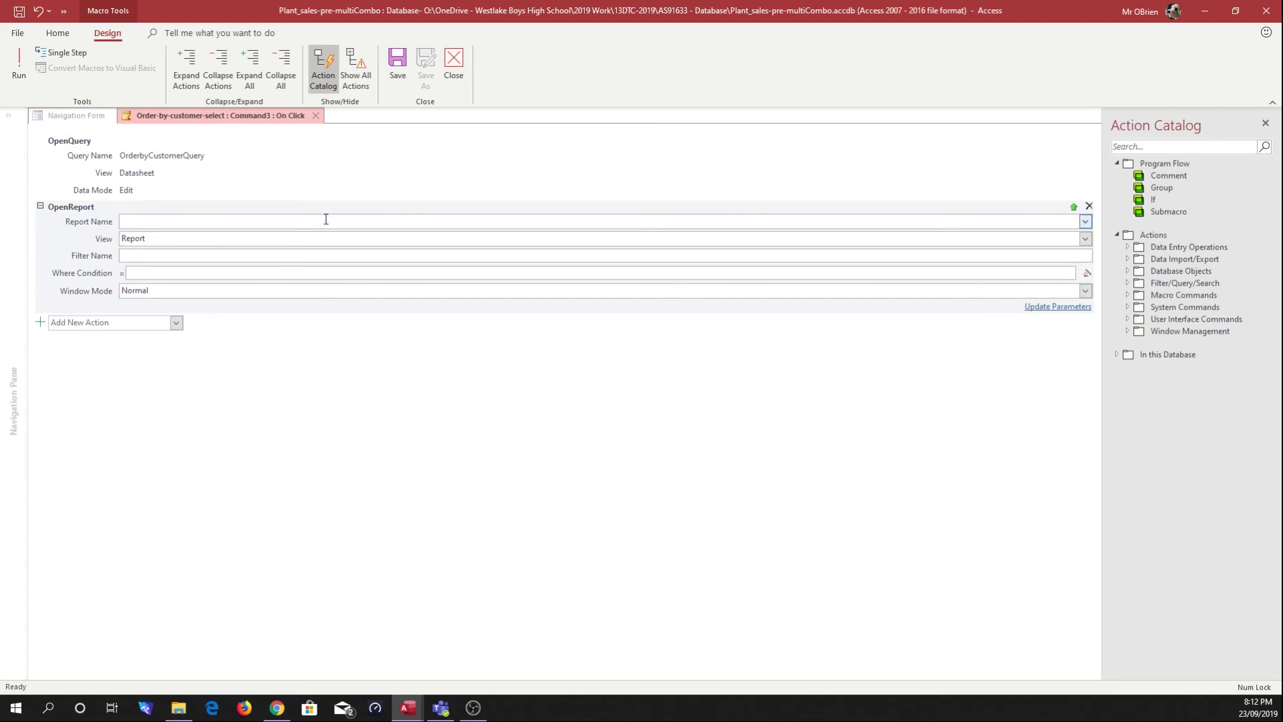
pyautogui.click(1085, 221)
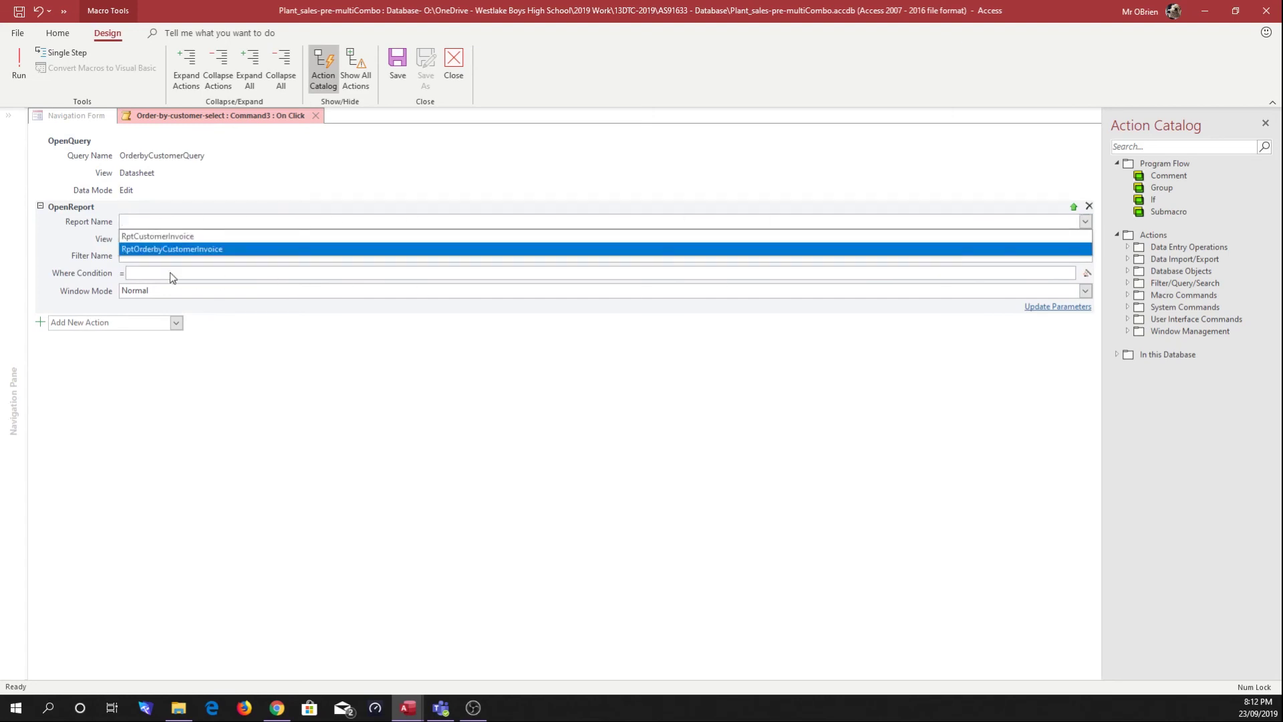
pyautogui.click(150, 249)
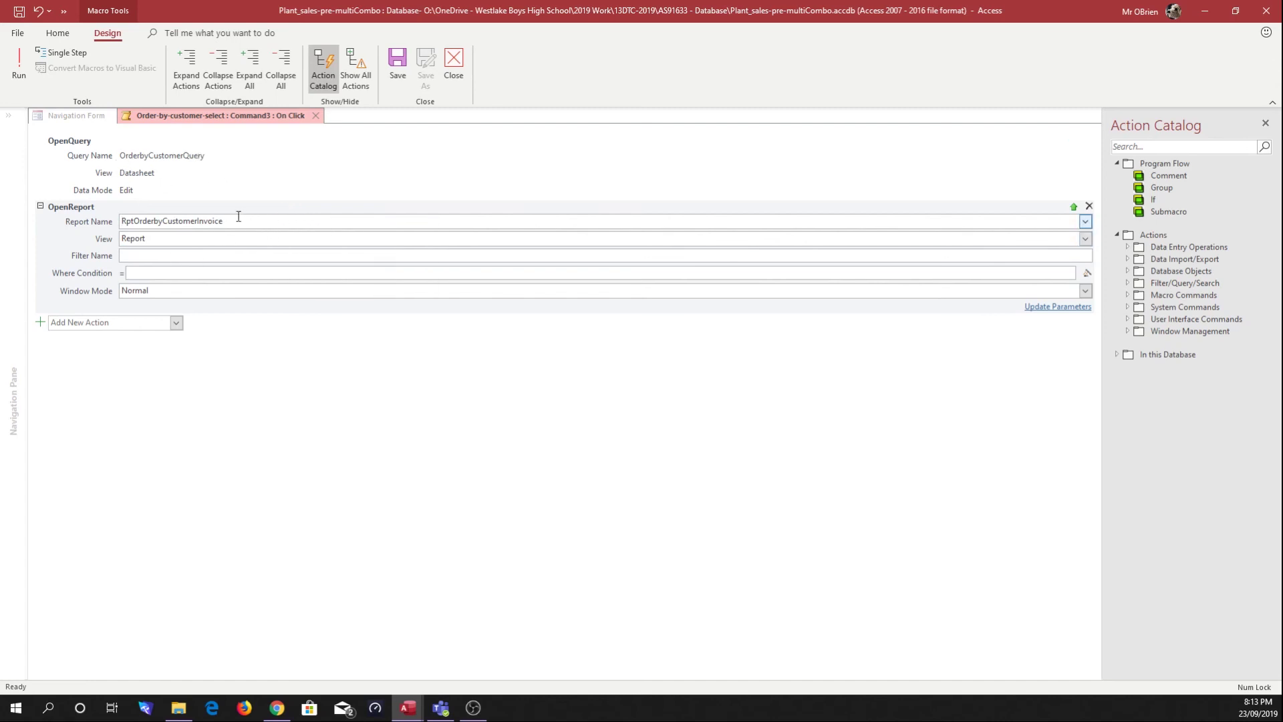
pyautogui.click(453, 60)
pyautogui.click(590, 392)
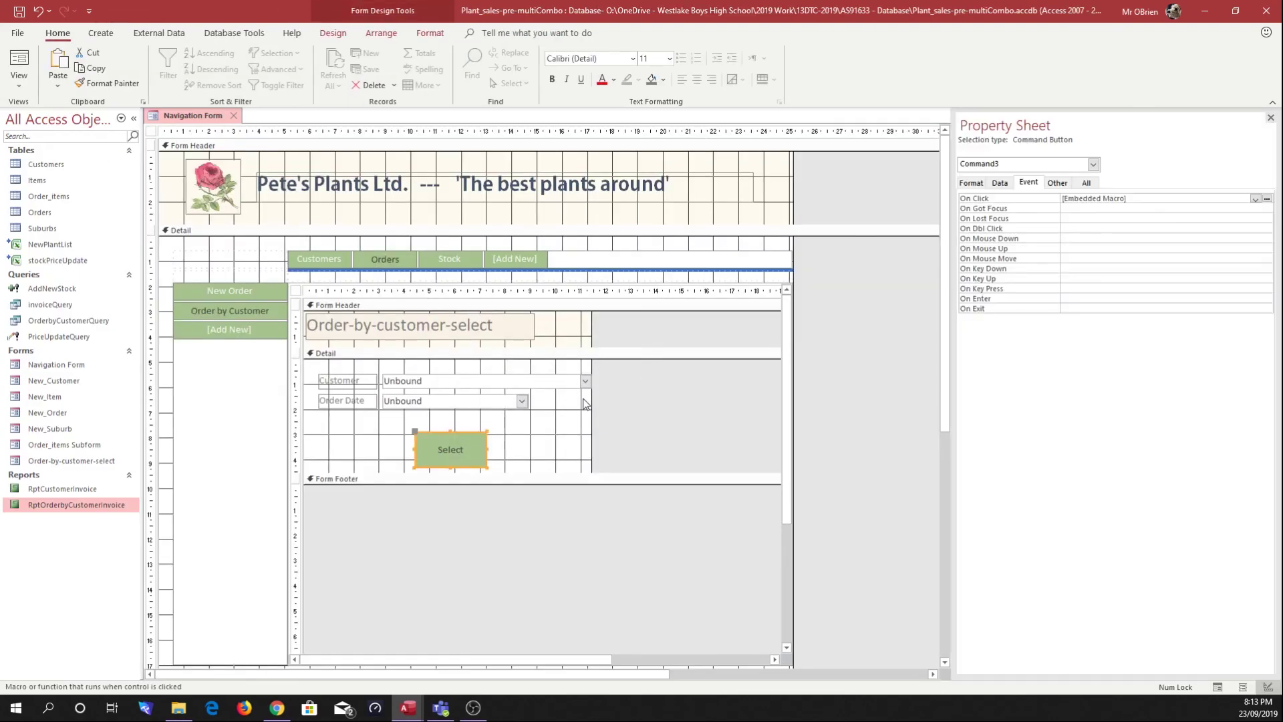
# Switch to Form View and go to the Orders > Order by Customer page
pyautogui.click(20, 79)
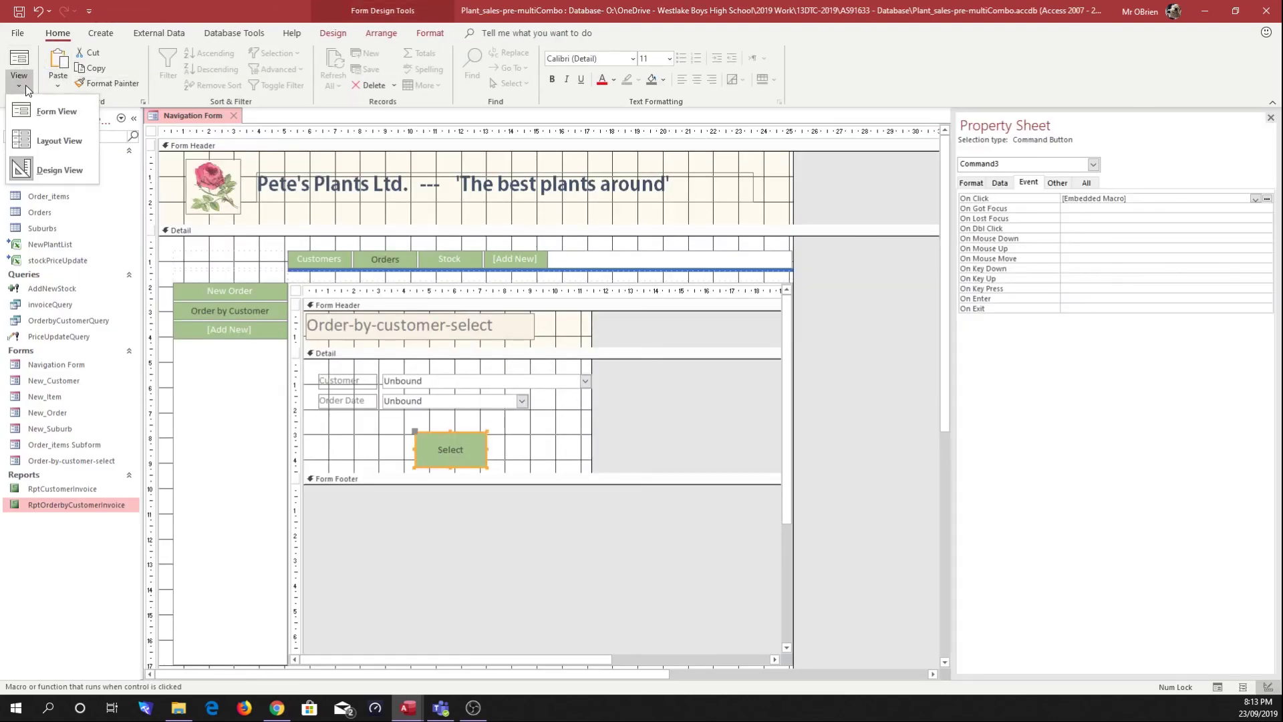
pyautogui.click(31, 118)
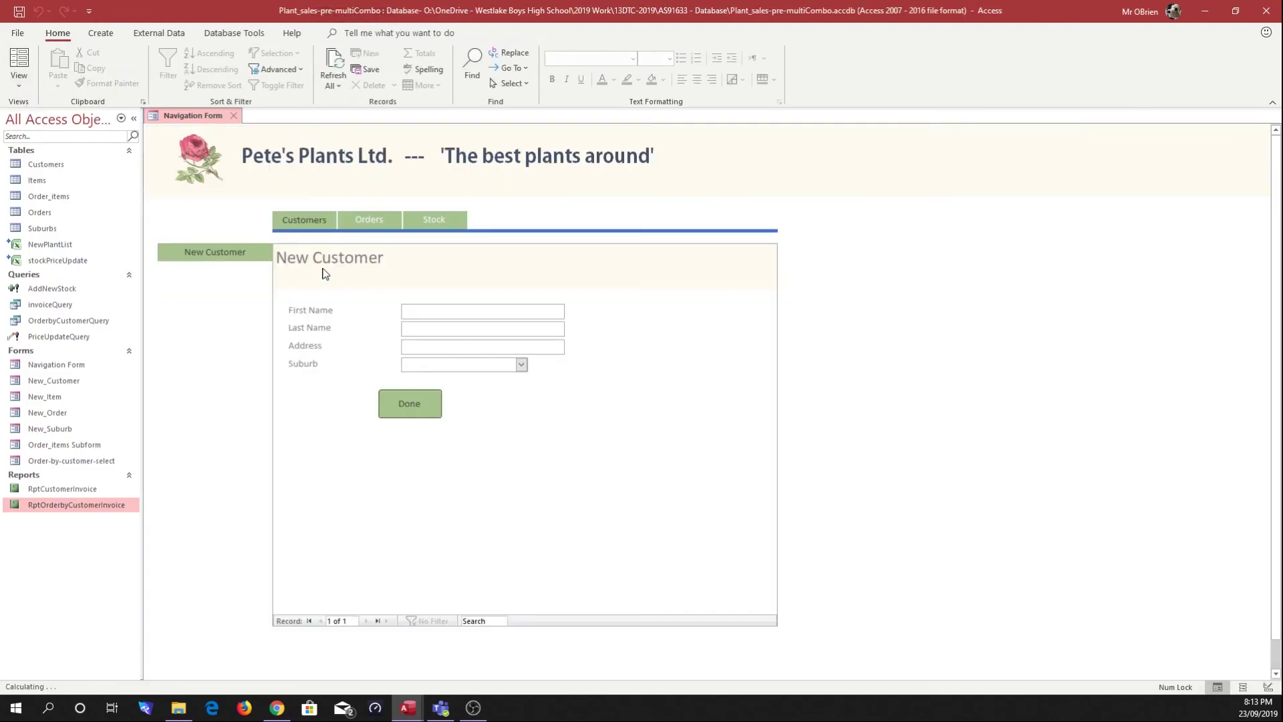
pyautogui.click(368, 221)
pyautogui.click(230, 276)
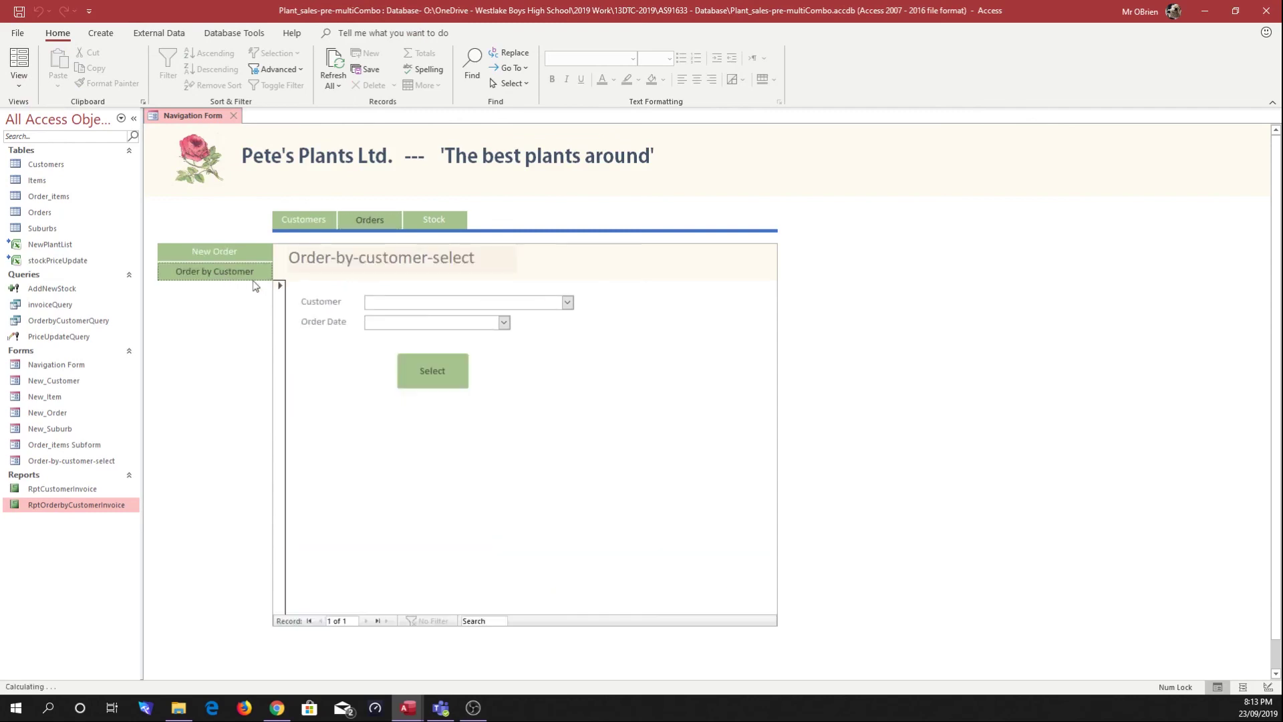
# Choose a customer and the 23/09/2019 order, then run Select to open order 91's invoice
pyautogui.click(567, 302)
pyautogui.click(468, 330)
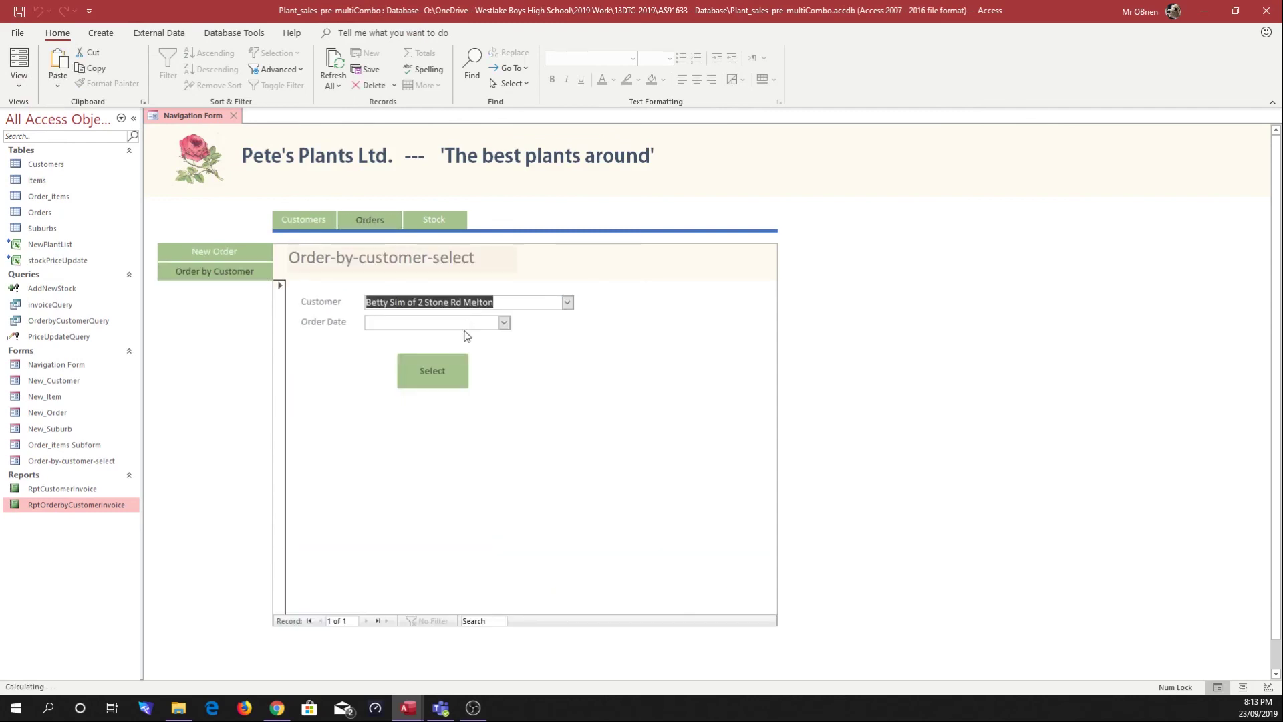
pyautogui.click(504, 322)
pyautogui.scroll(-3, 416, 509)
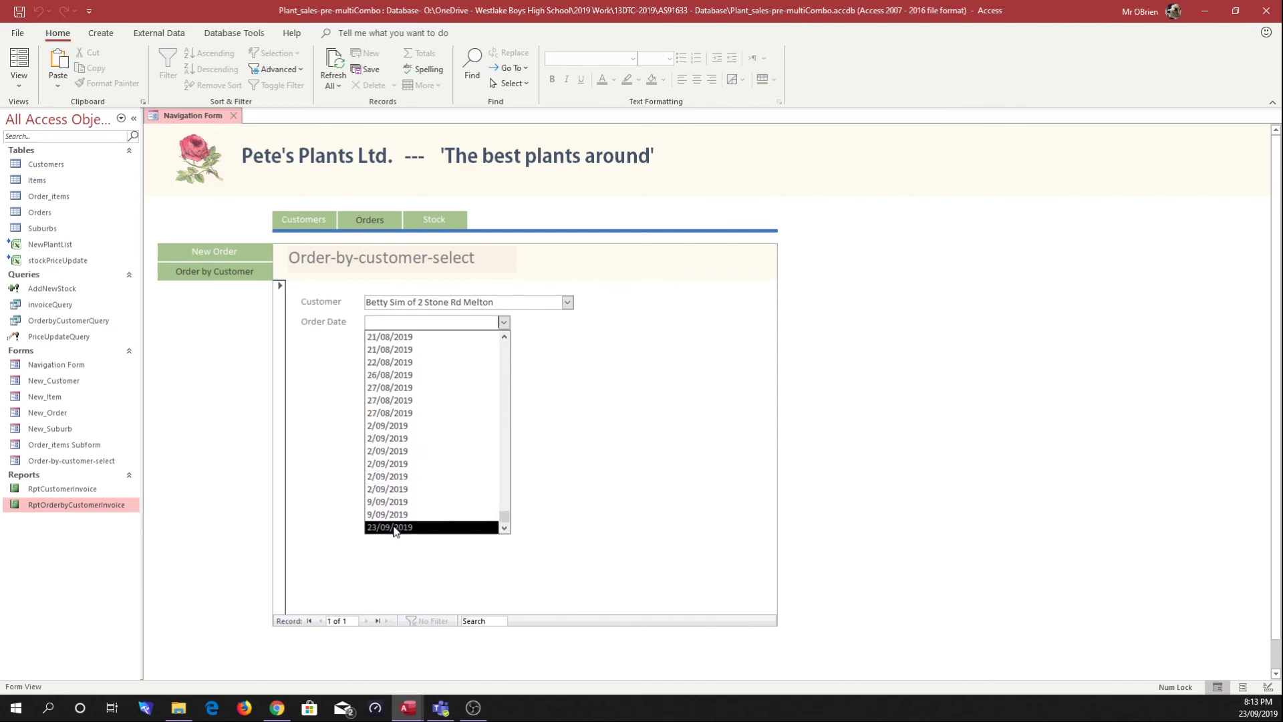
pyautogui.click(393, 528)
pyautogui.click(448, 372)
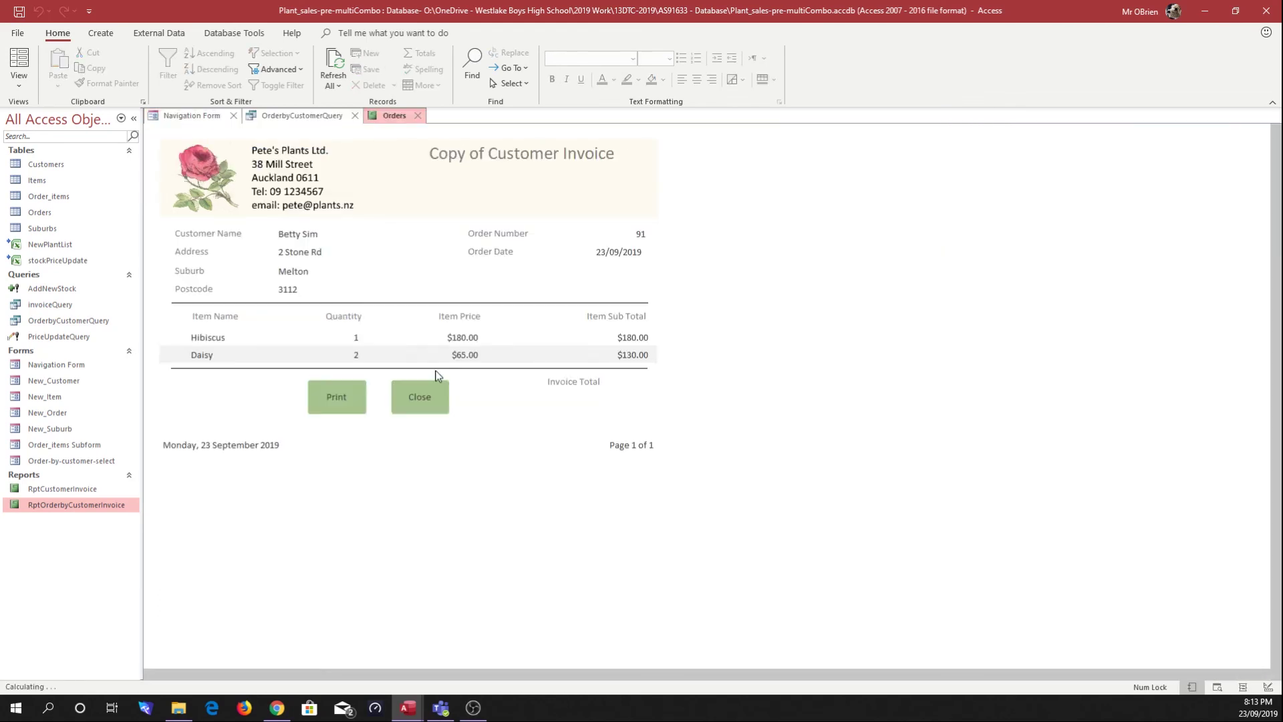